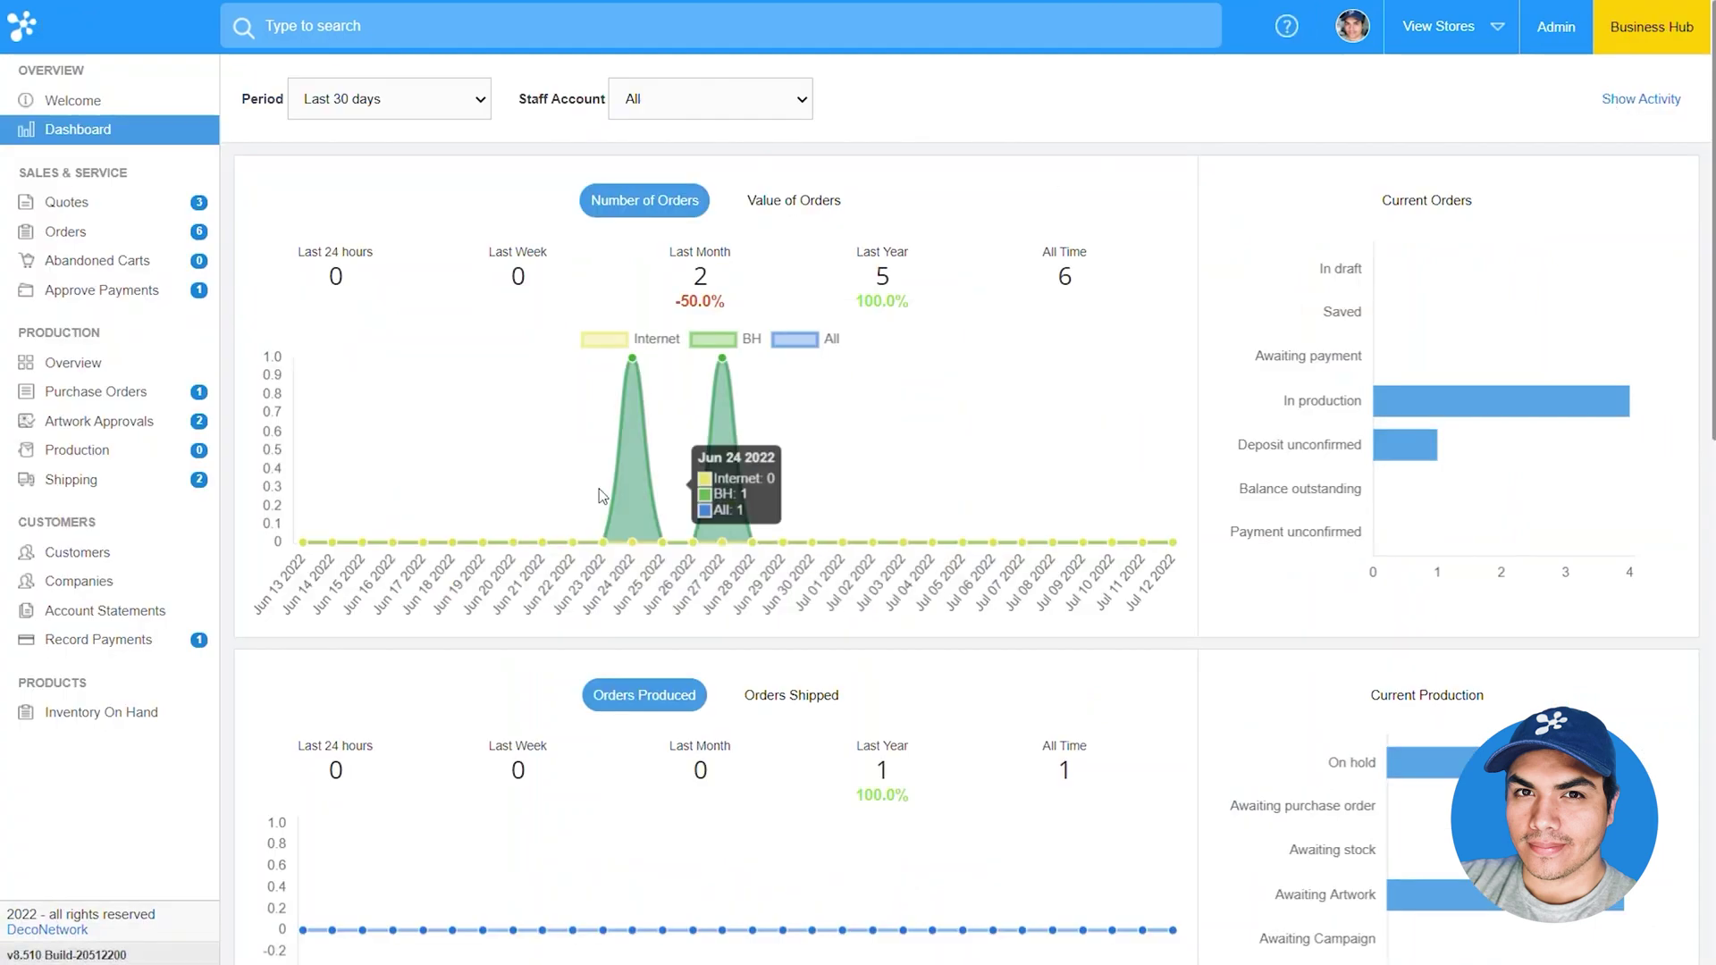
# Start a new company named Corporate Account with its e-mail, street address and city
pyautogui.click(150, 587)
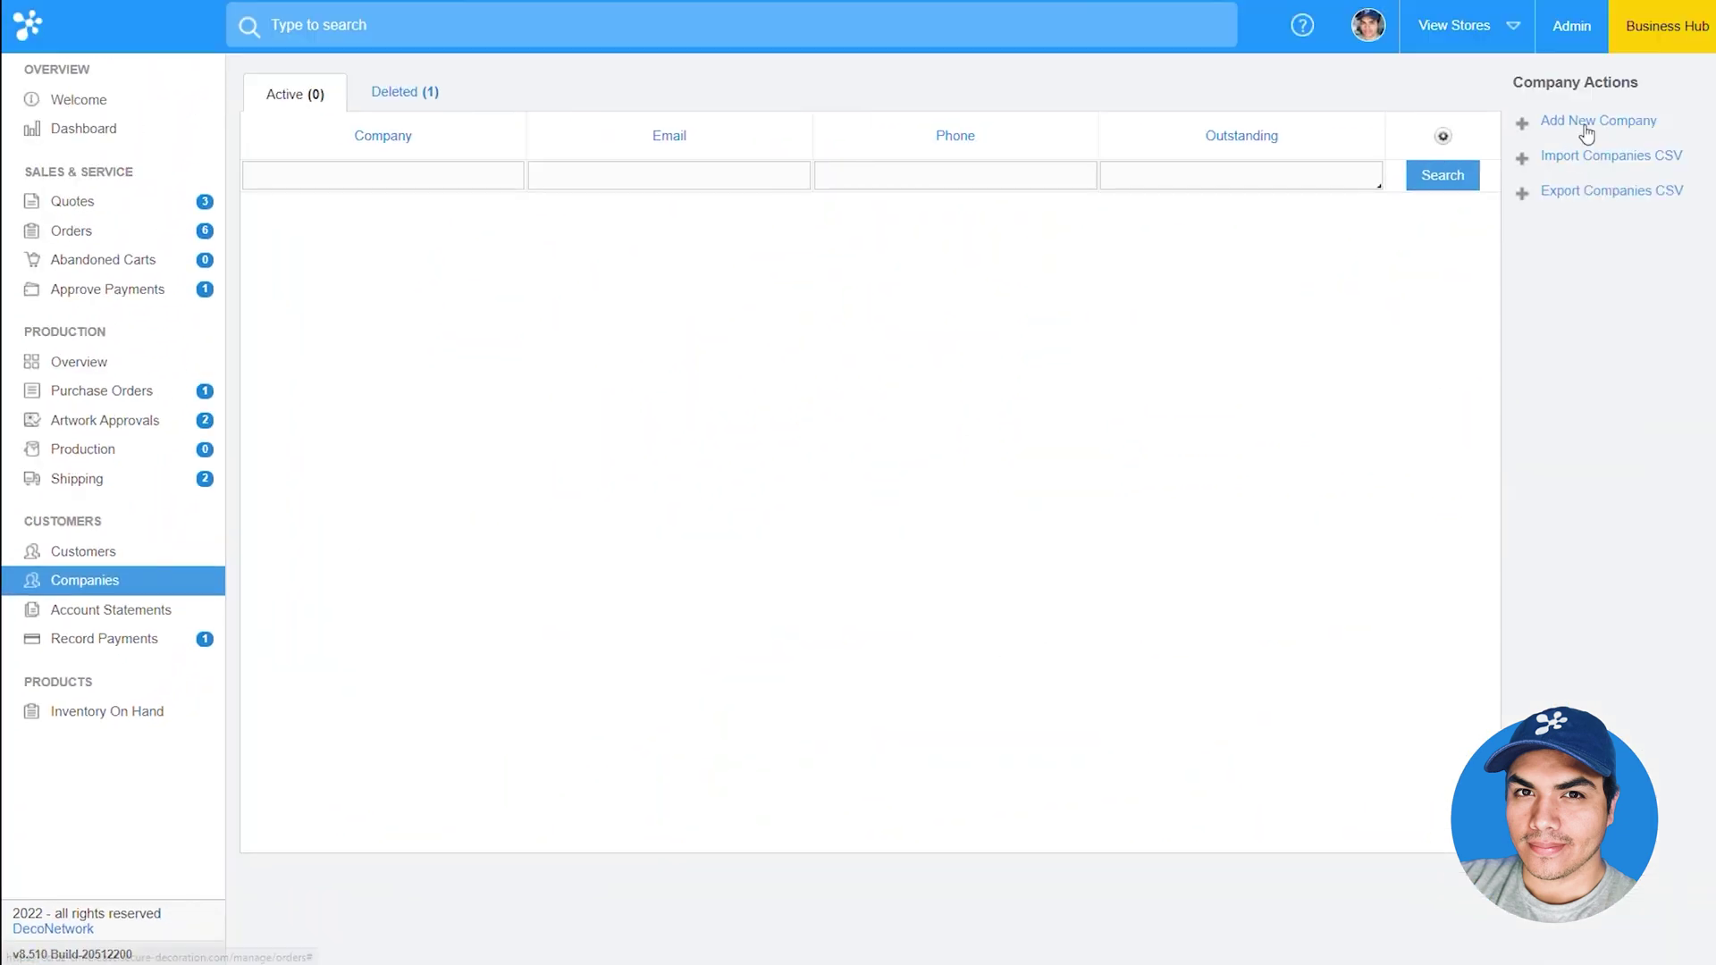
pyautogui.click(1586, 121)
pyautogui.click(851, 344)
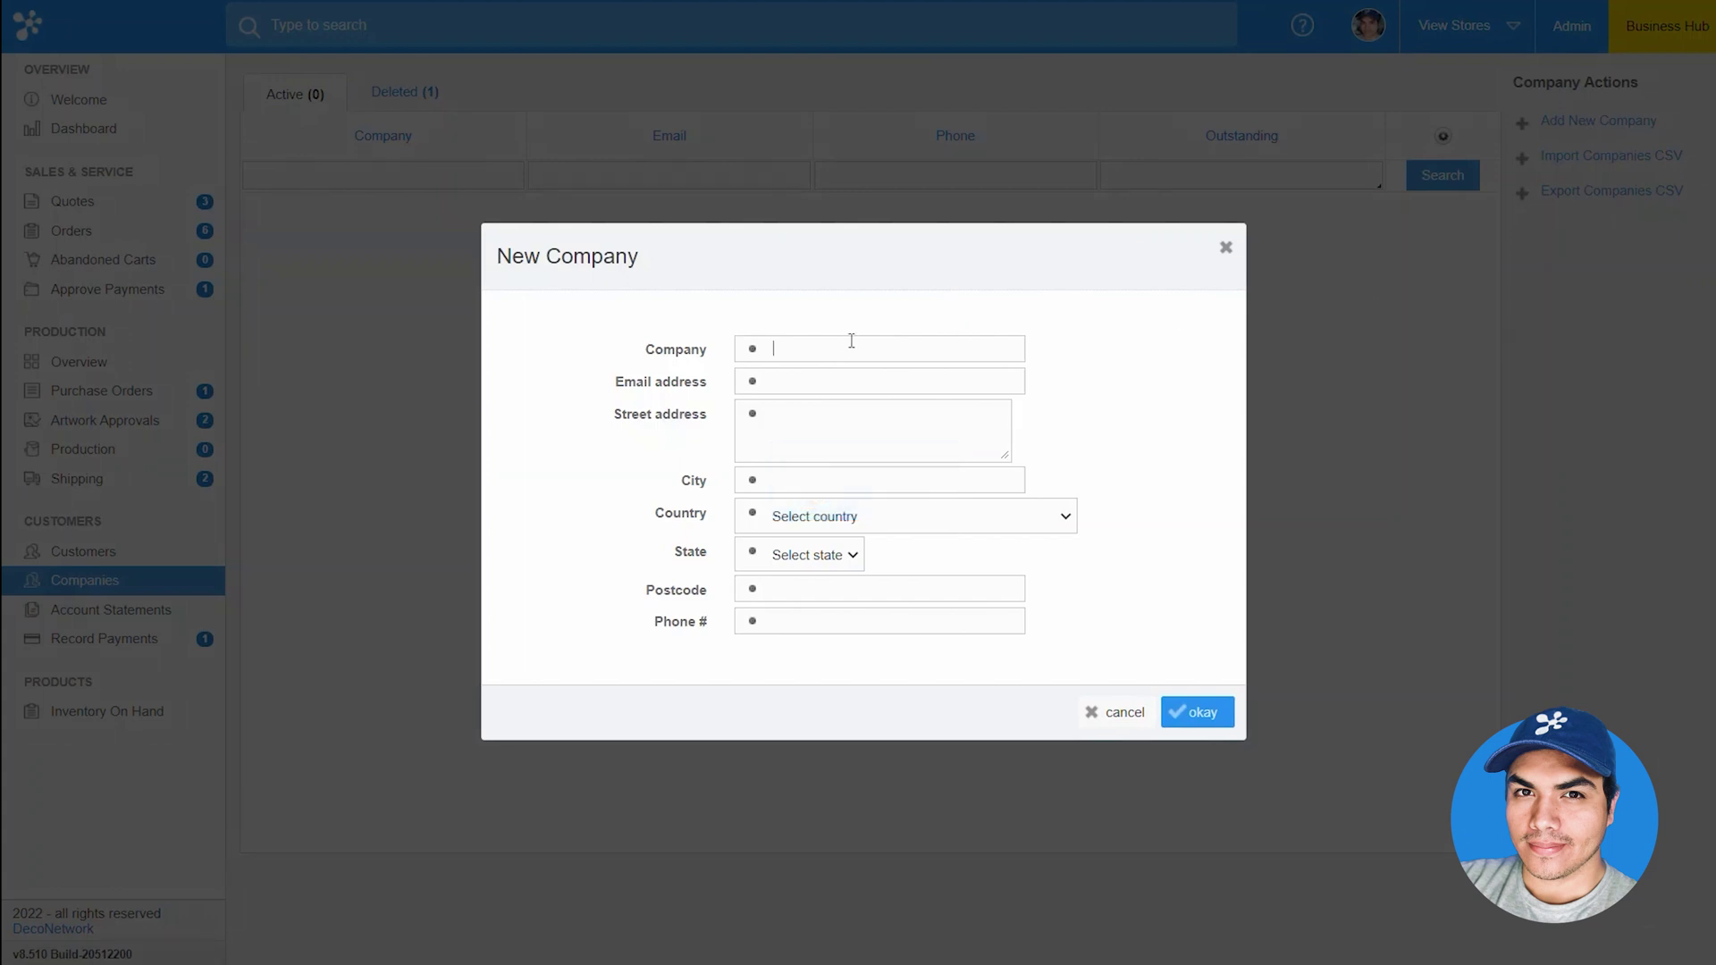
pyautogui.write('Corporate Account')
pyautogui.press('Tab')
pyautogui.press('Tab')
pyautogui.write('123 Street St')
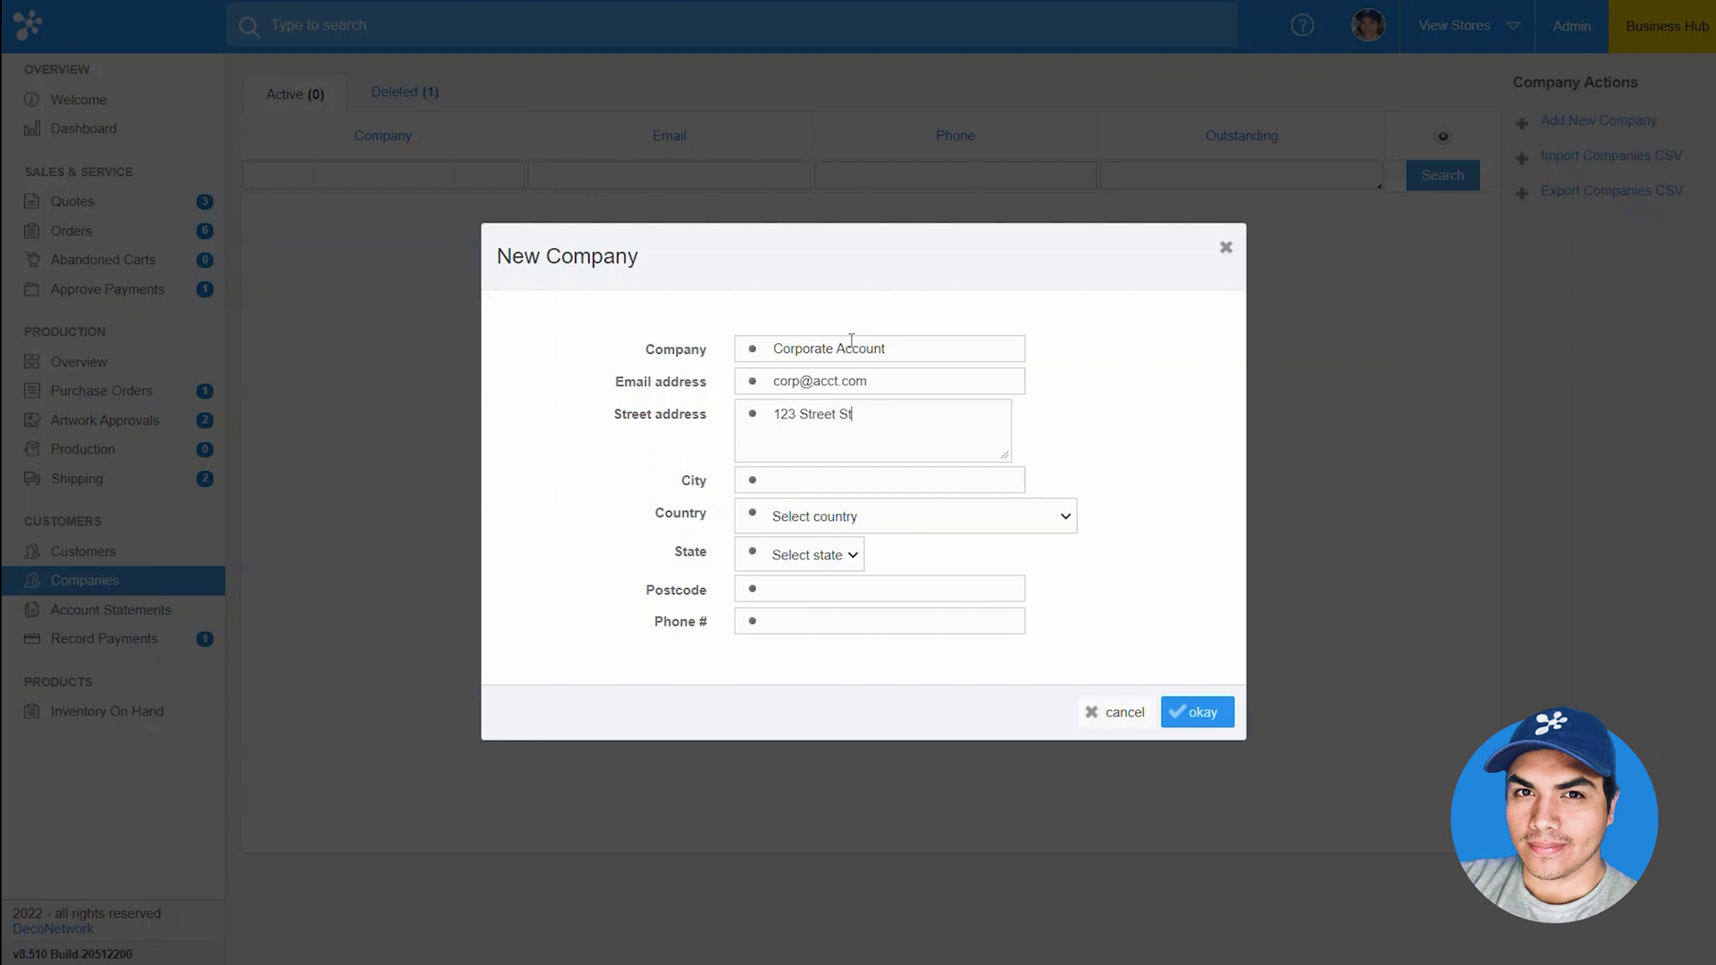
pyautogui.press('Tab')
pyautogui.write('City')
# Set the country to United States, postcode 90210, add the company phone number and save
pyautogui.press('Tab')
pyautogui.write('United S')
pyautogui.press('Tab')
pyautogui.press('Tab')
pyautogui.write('90210')
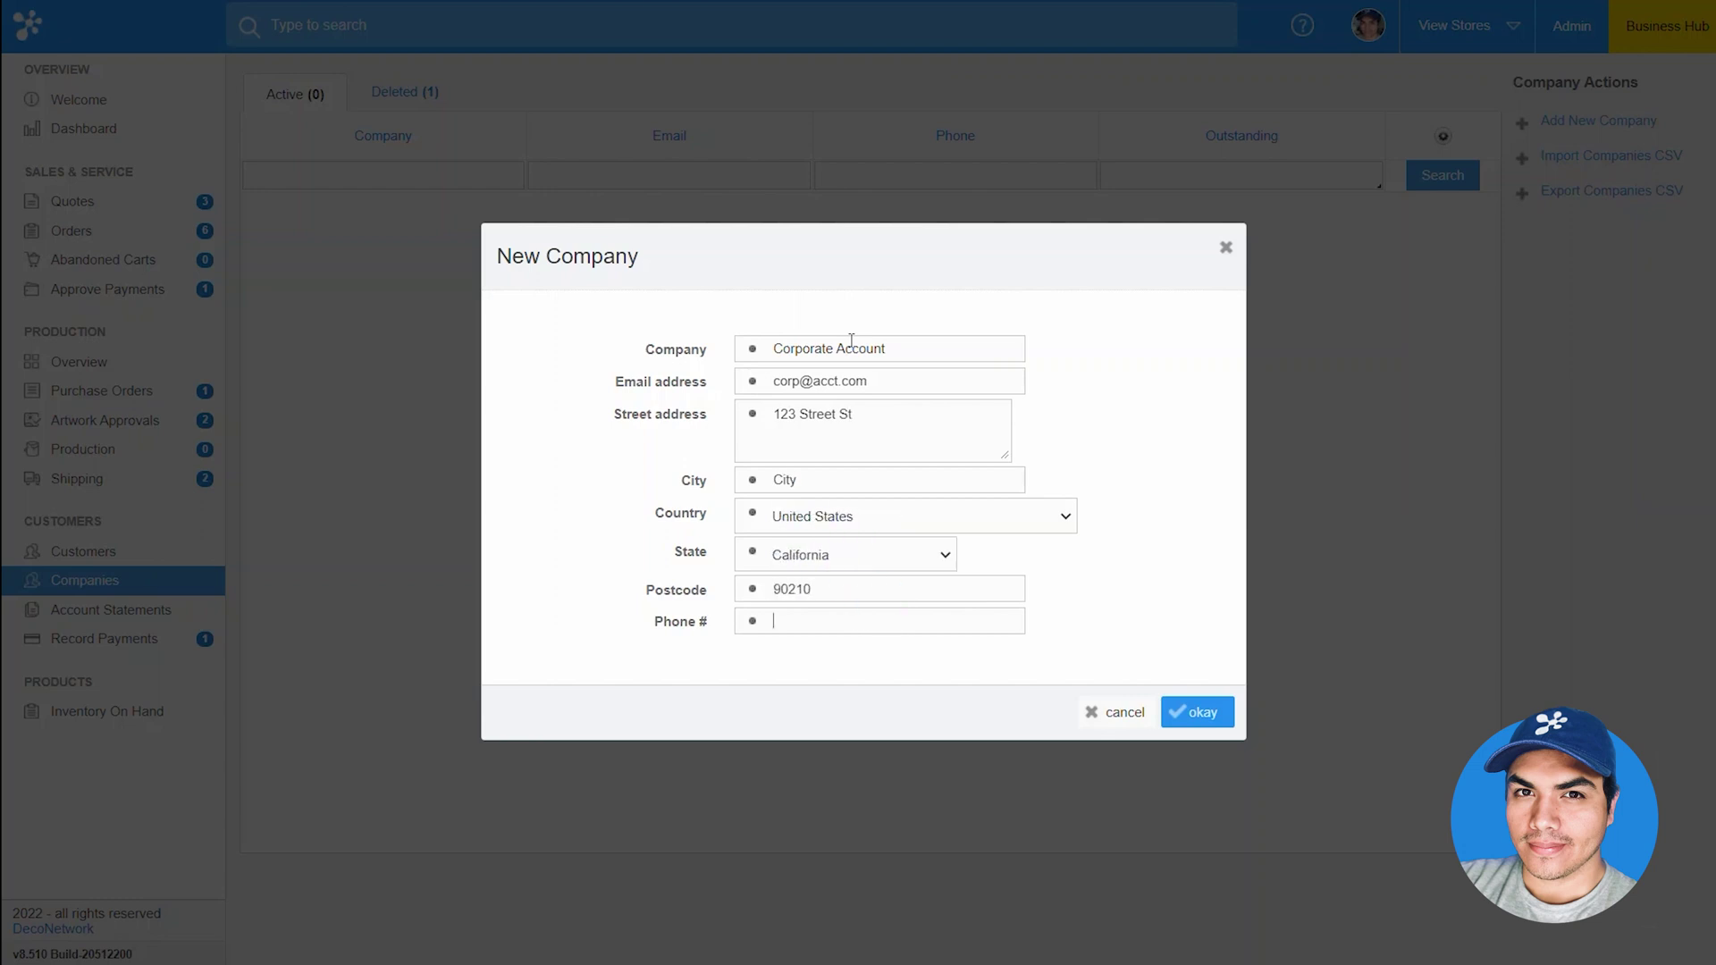
pyautogui.press('Tab')
pyautogui.write('555-555-5555')
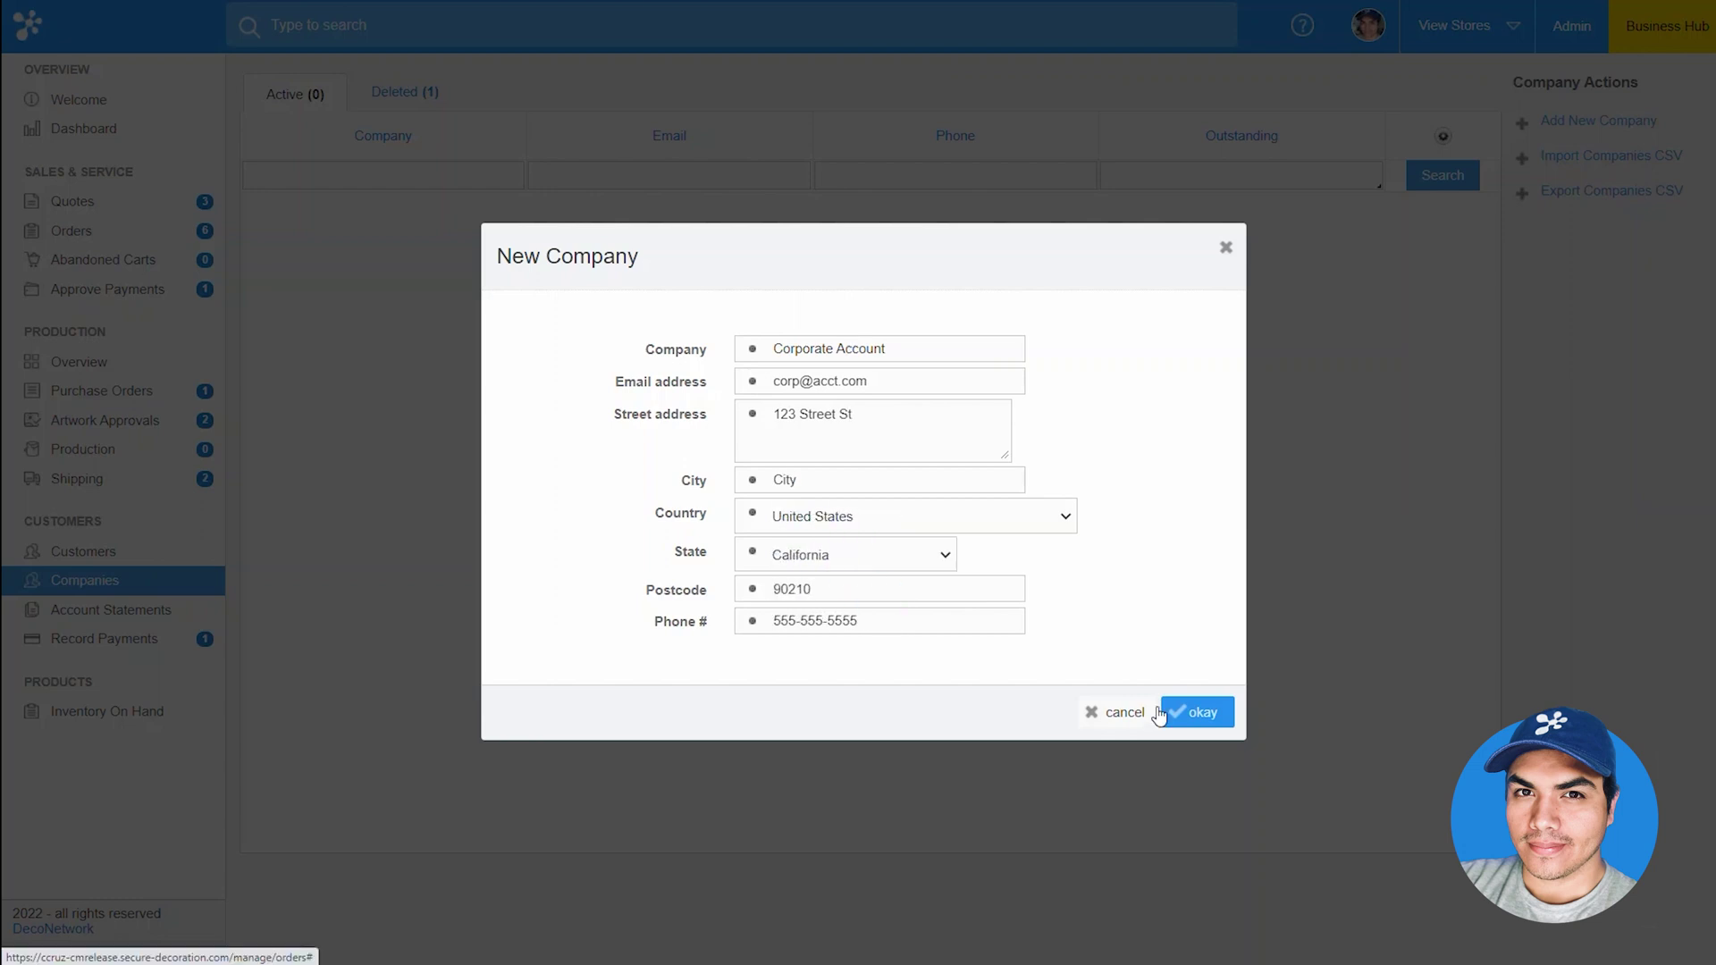
pyautogui.click(1168, 712)
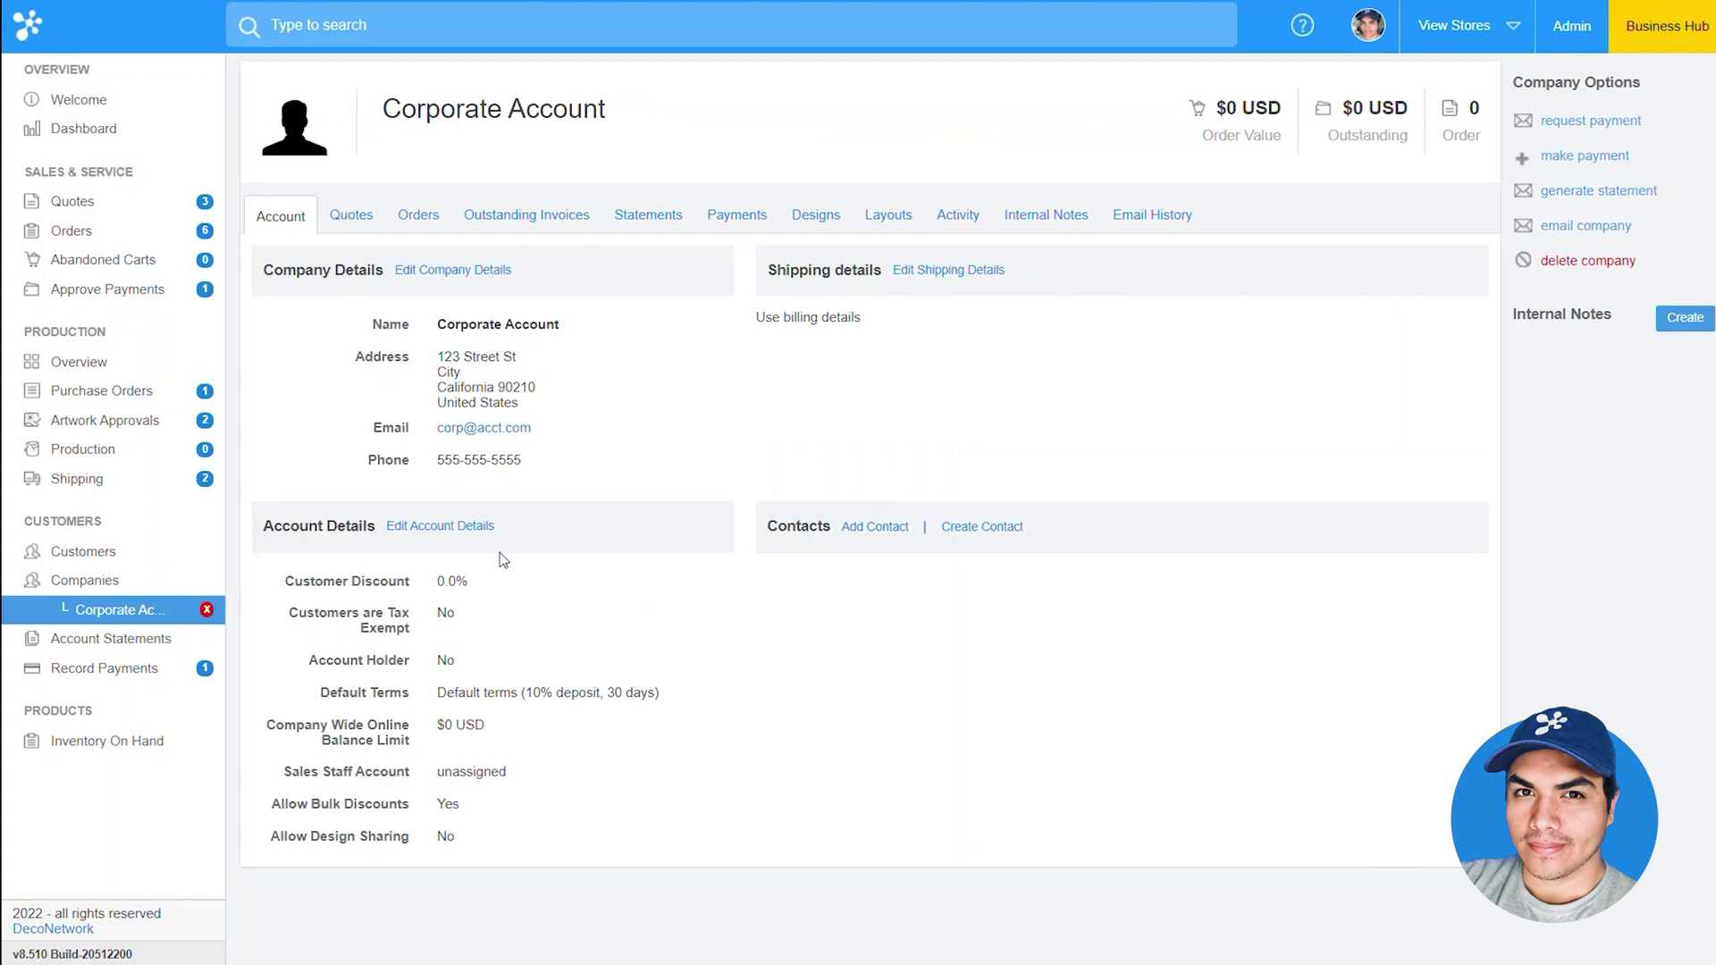
# Make Corporate Account an account holder on Net 30 terms with a 10000 balance limit
pyautogui.click(459, 529)
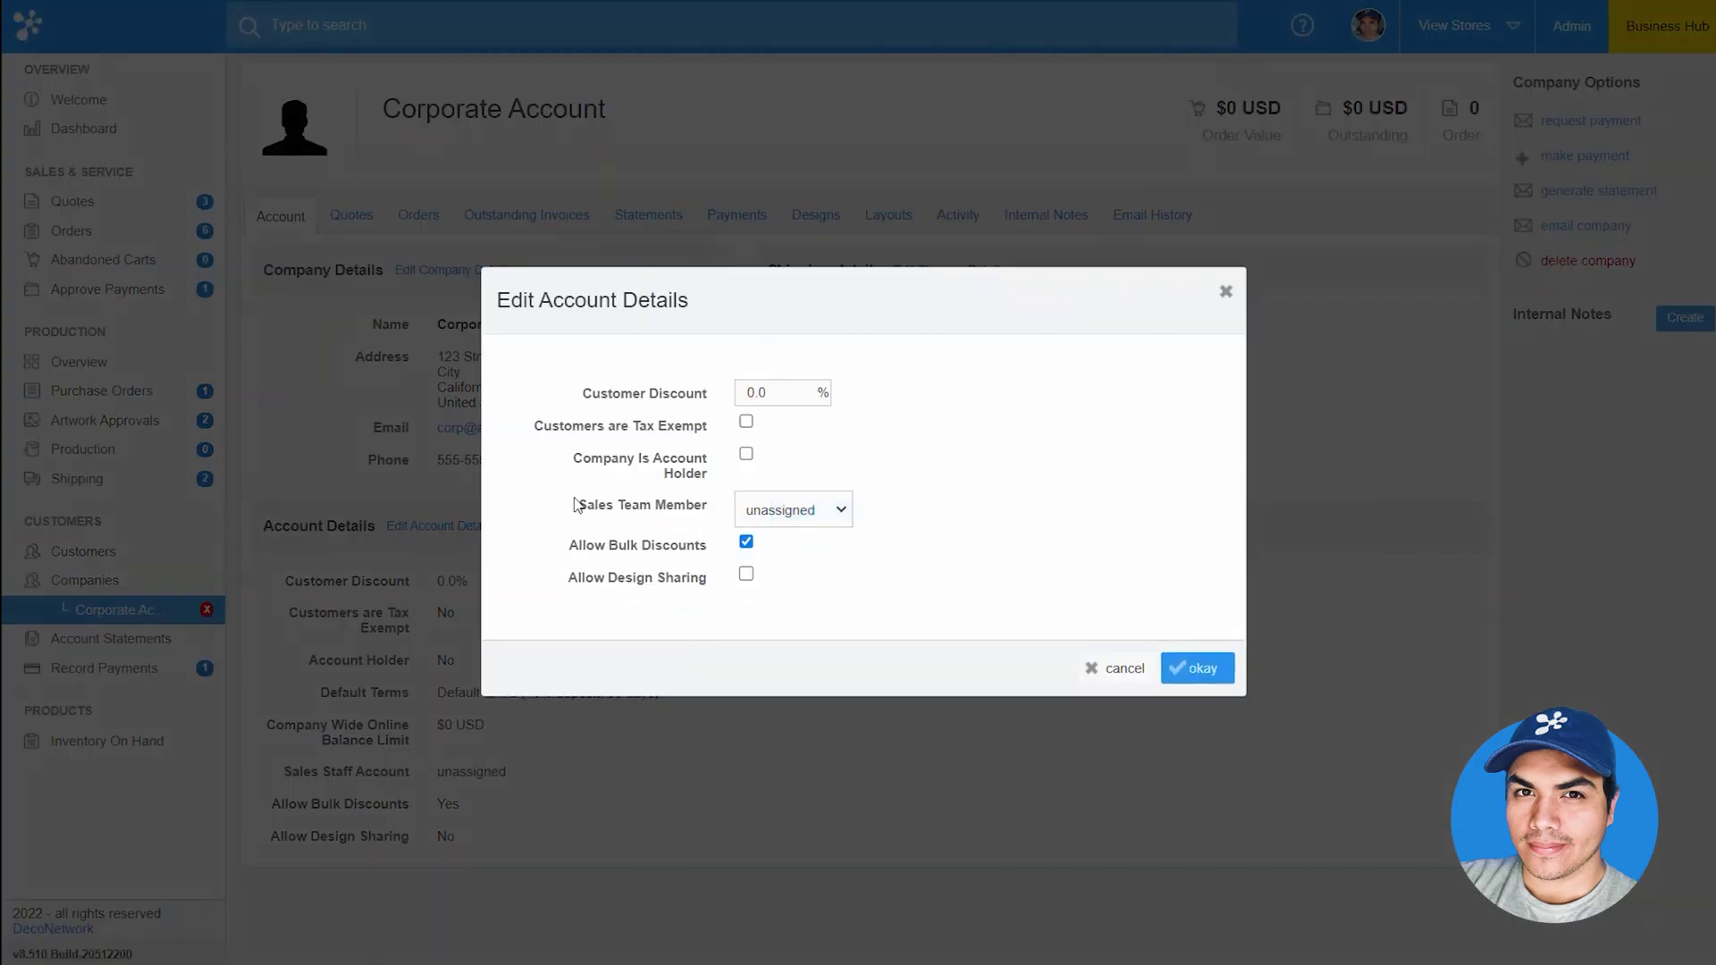
pyautogui.click(747, 454)
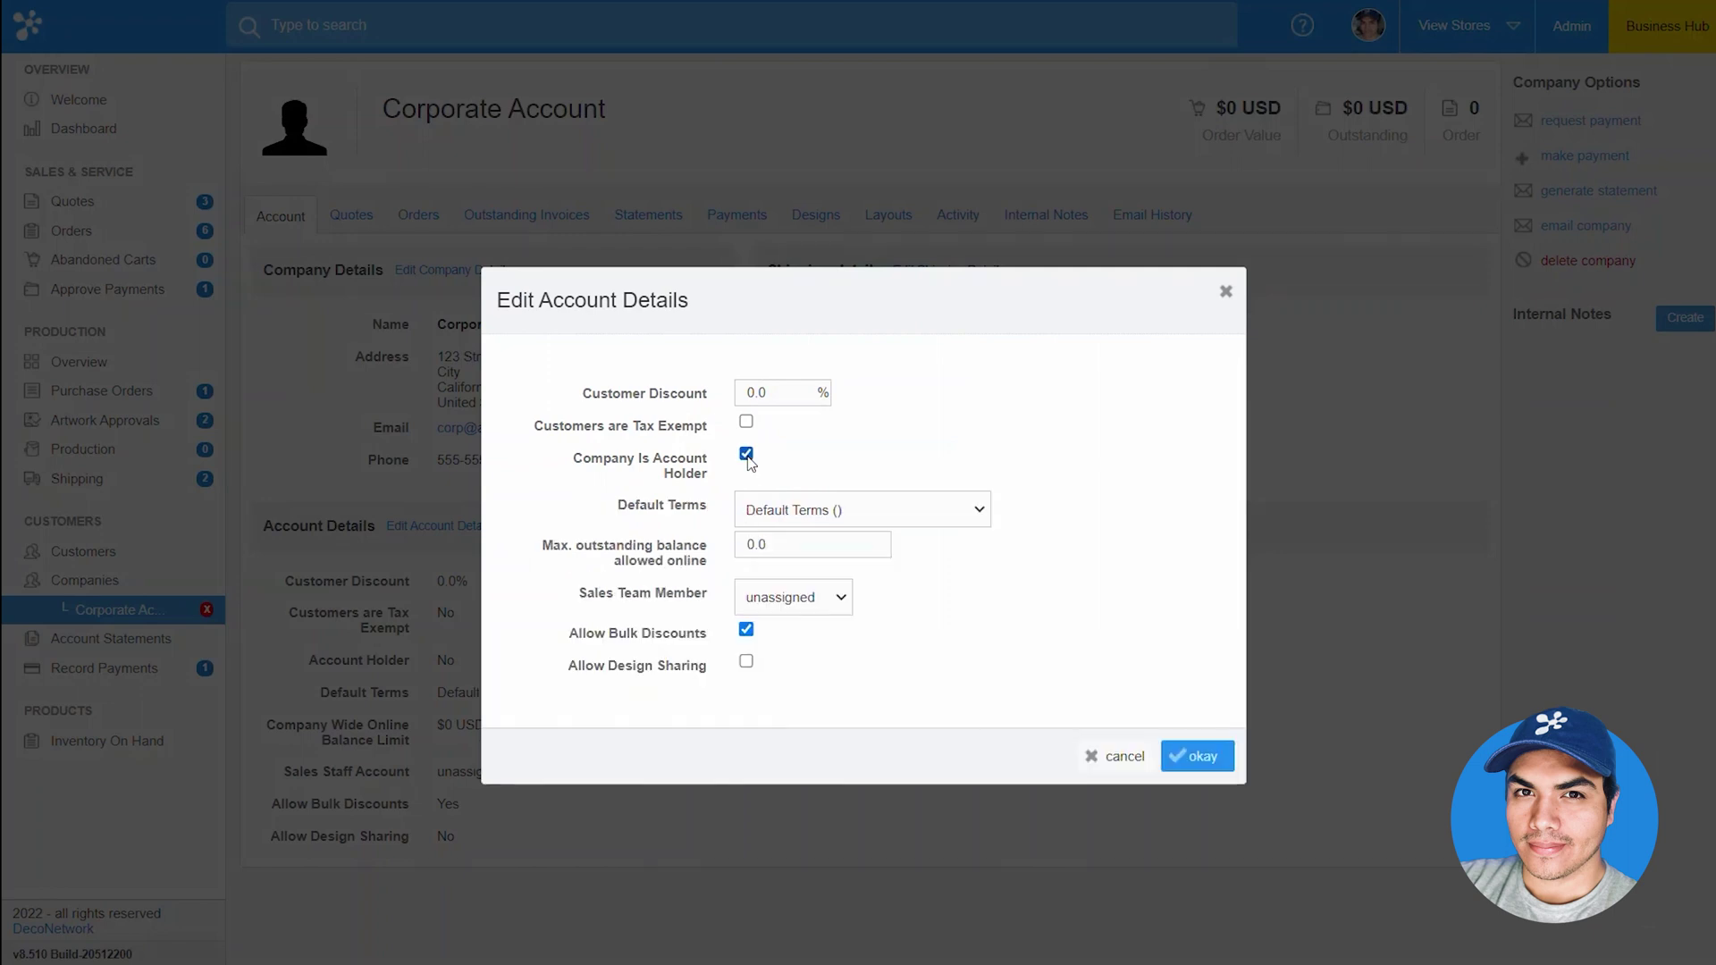
pyautogui.click(832, 513)
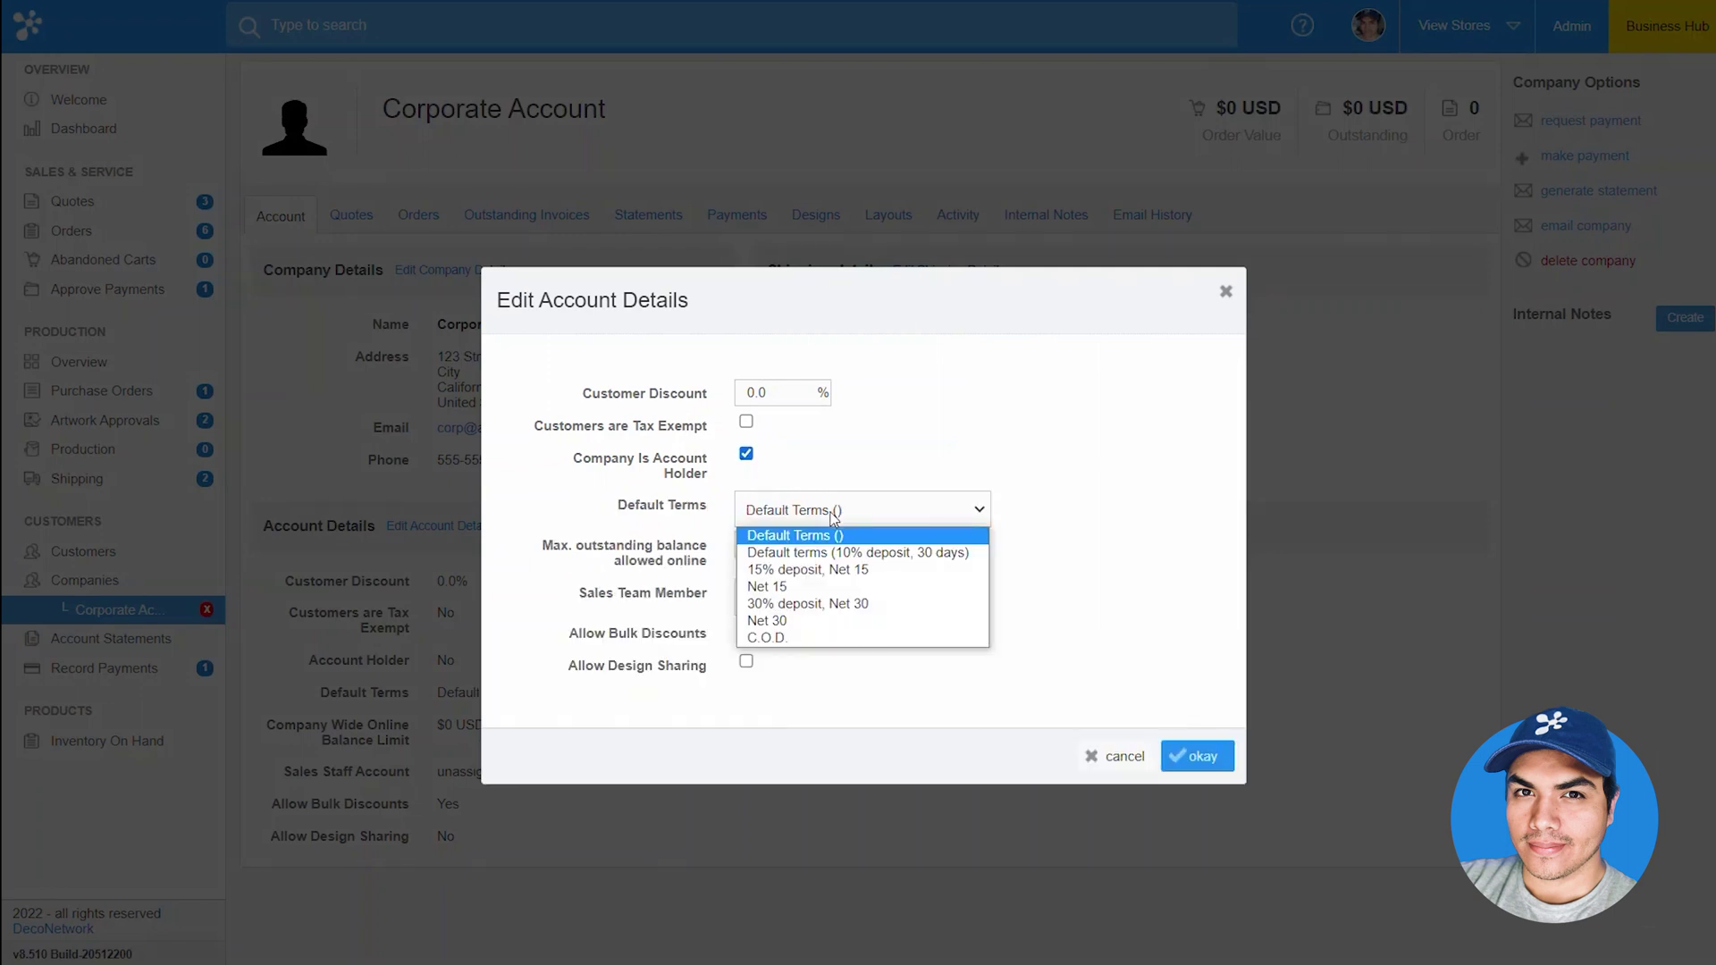
pyautogui.click(813, 621)
pyautogui.moveTo(733, 544); pyautogui.dragTo(677, 548)
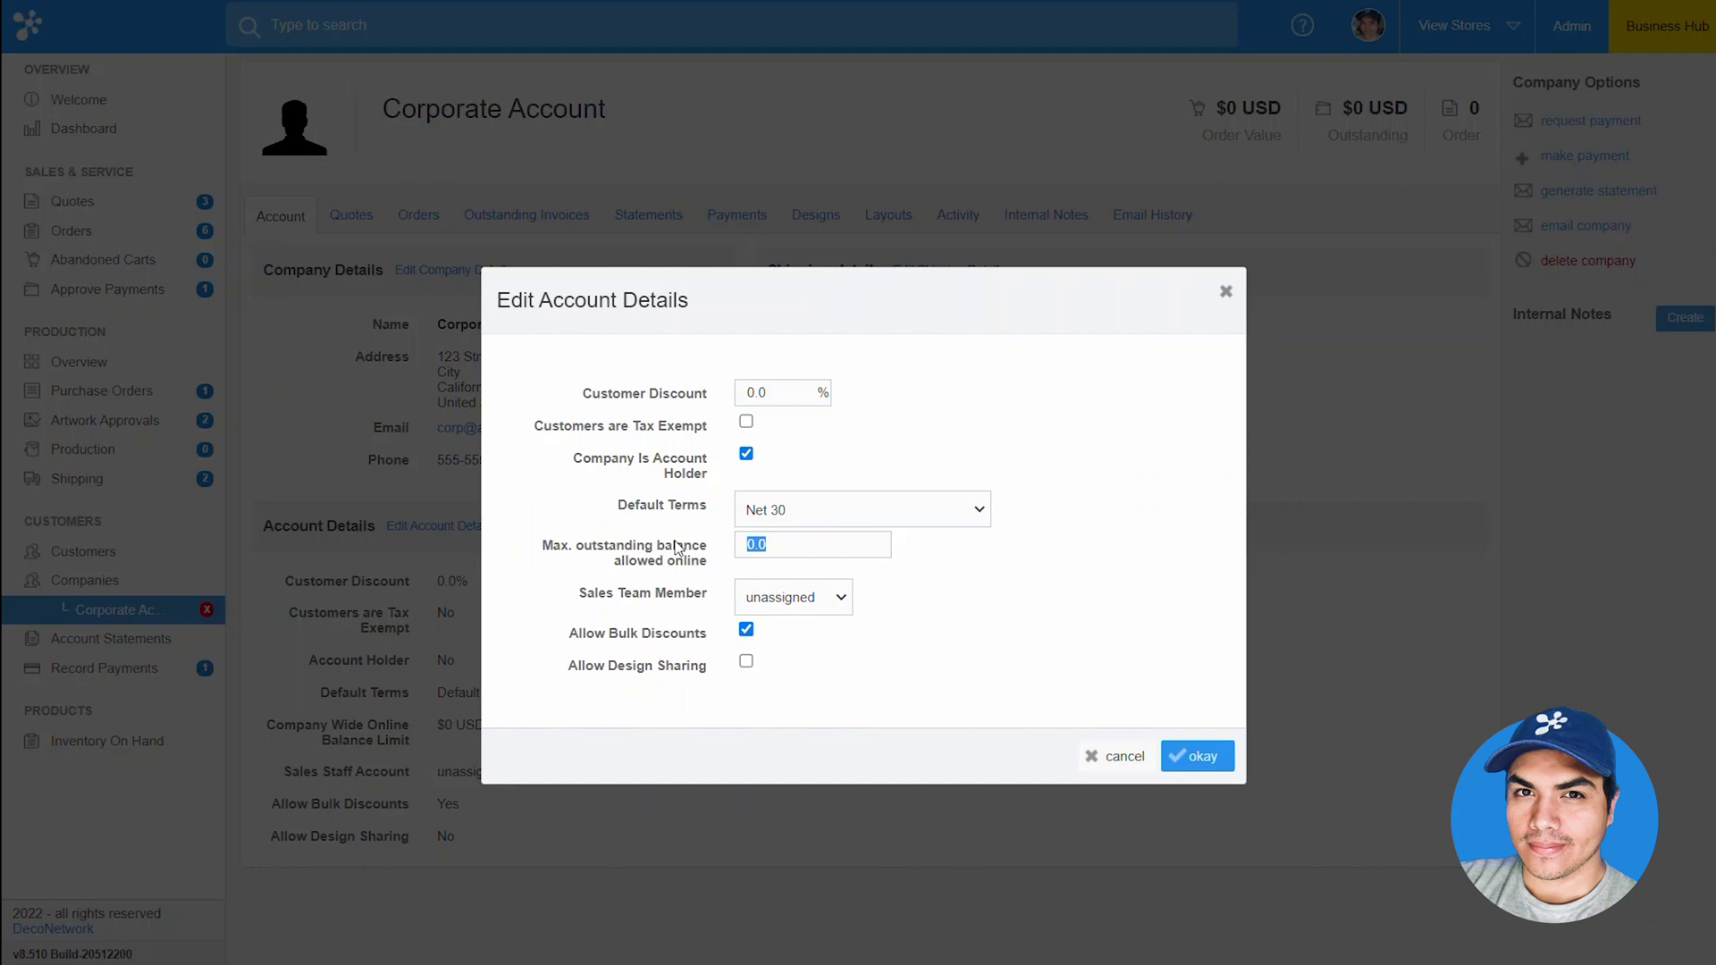
pyautogui.write('10000')
pyautogui.click(1216, 752)
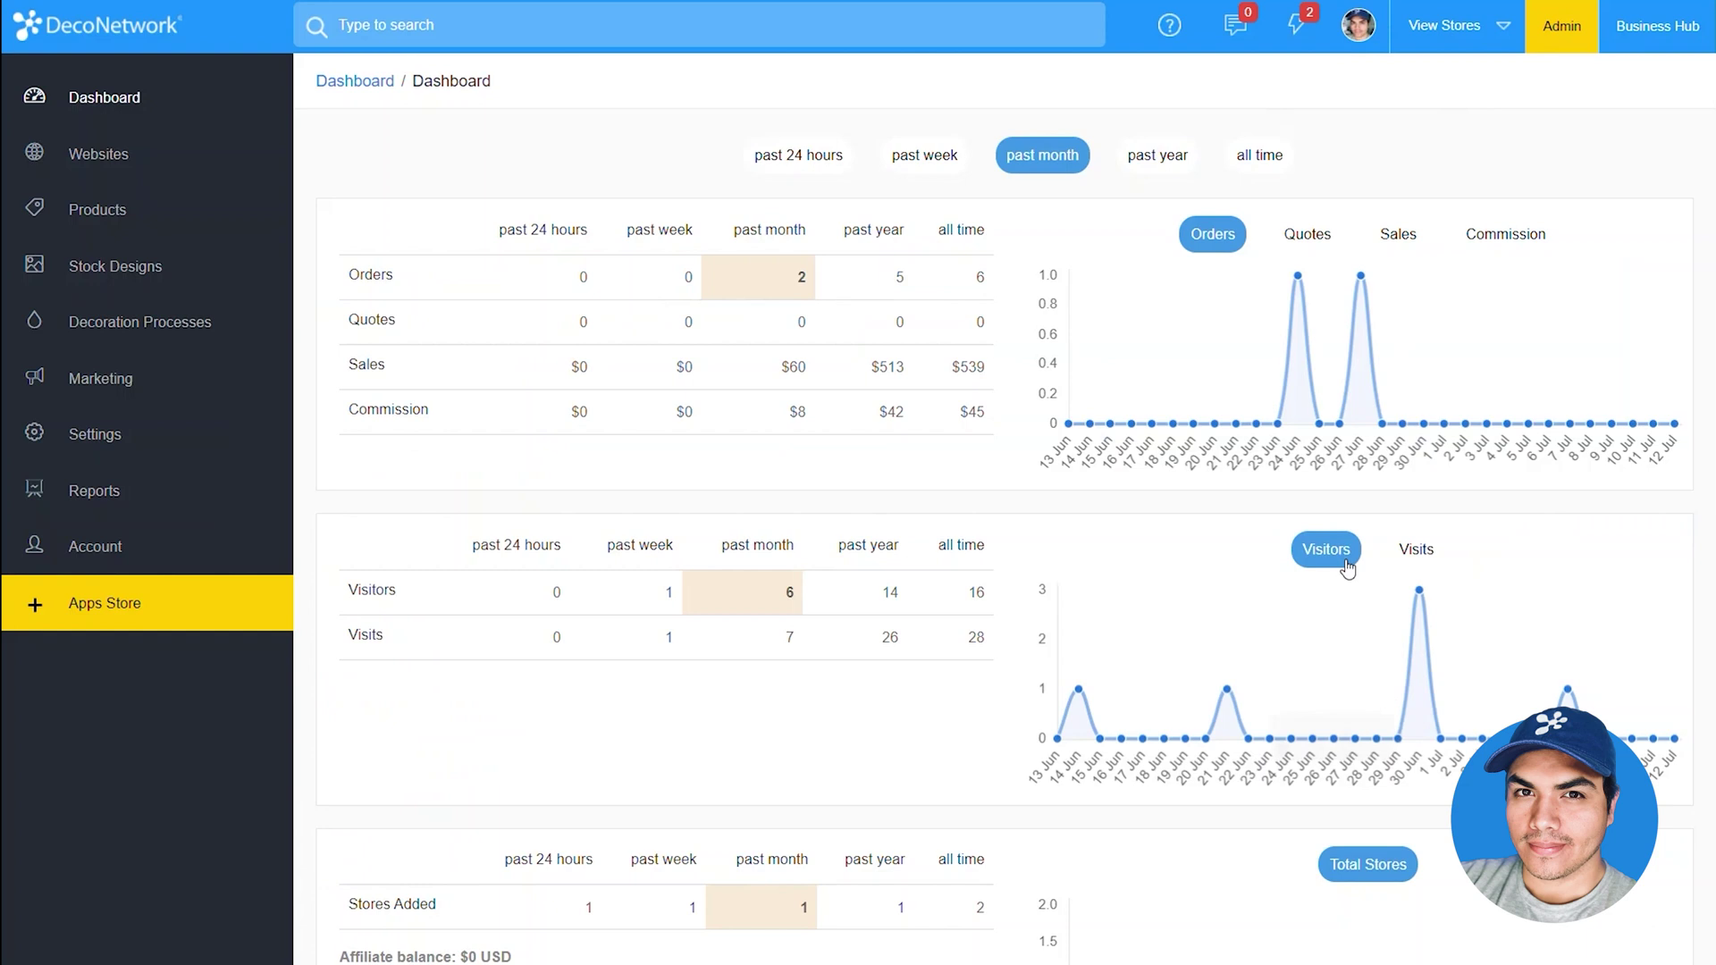
# Open Customer Registration under the corporateclient store's Administration settings
pyautogui.click(177, 178)
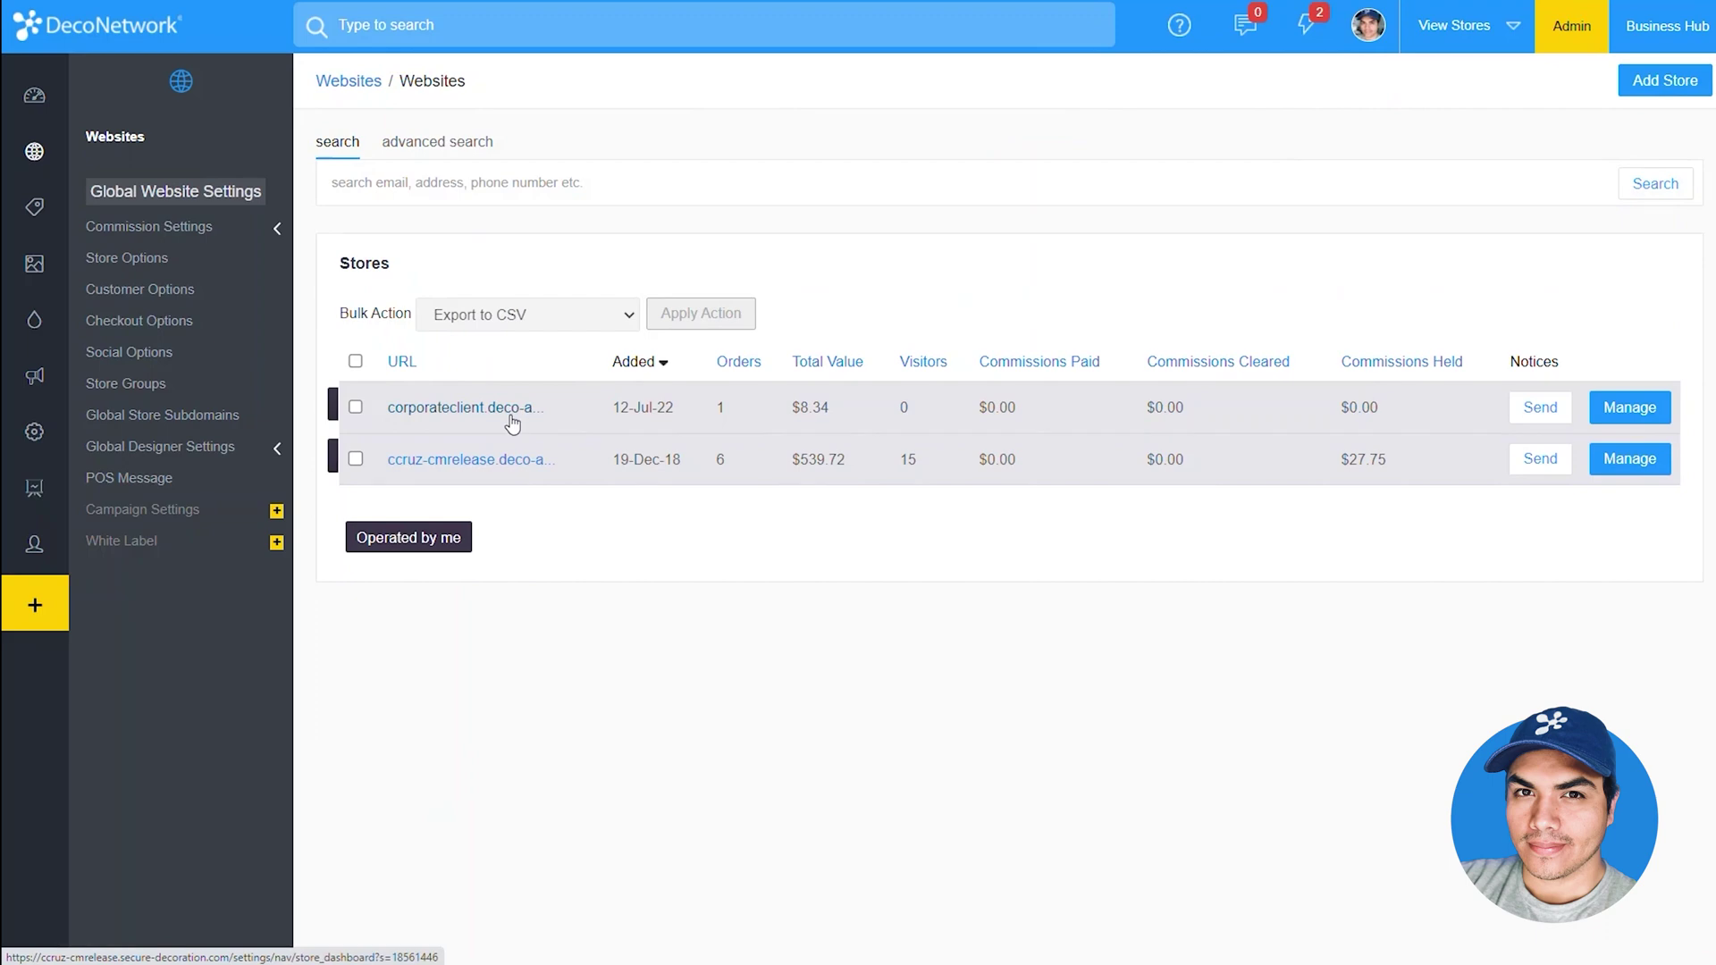
pyautogui.click(526, 409)
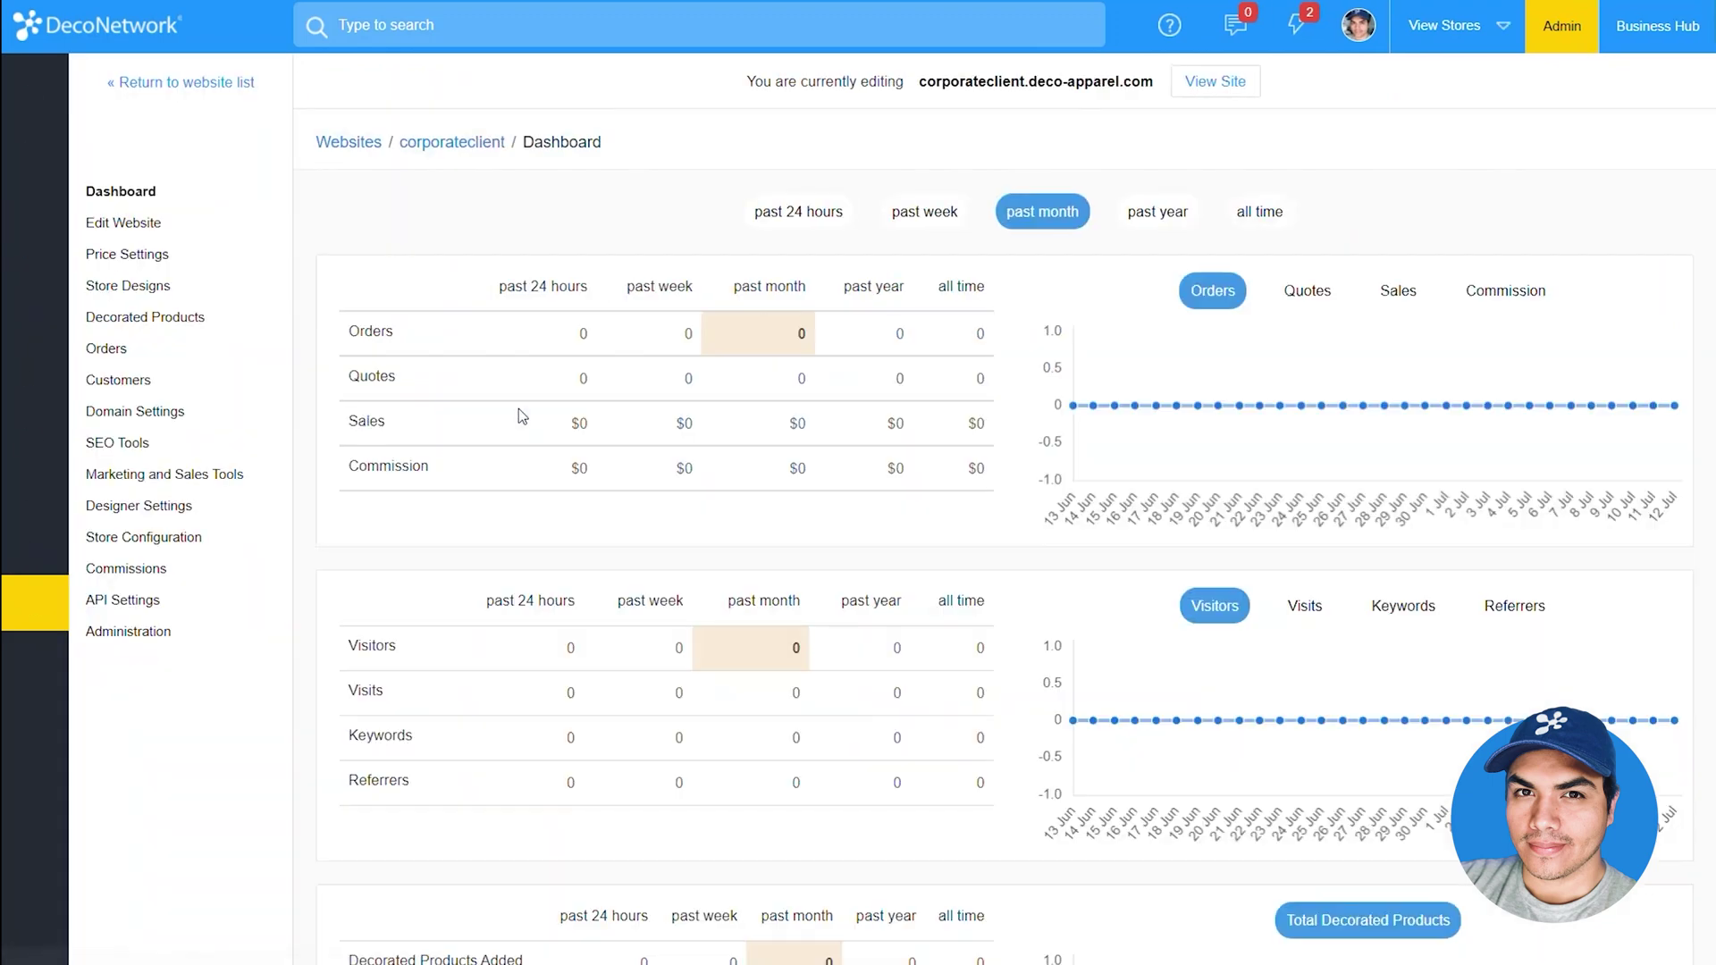
pyautogui.click(207, 640)
pyautogui.scroll(-4, 207, 635)
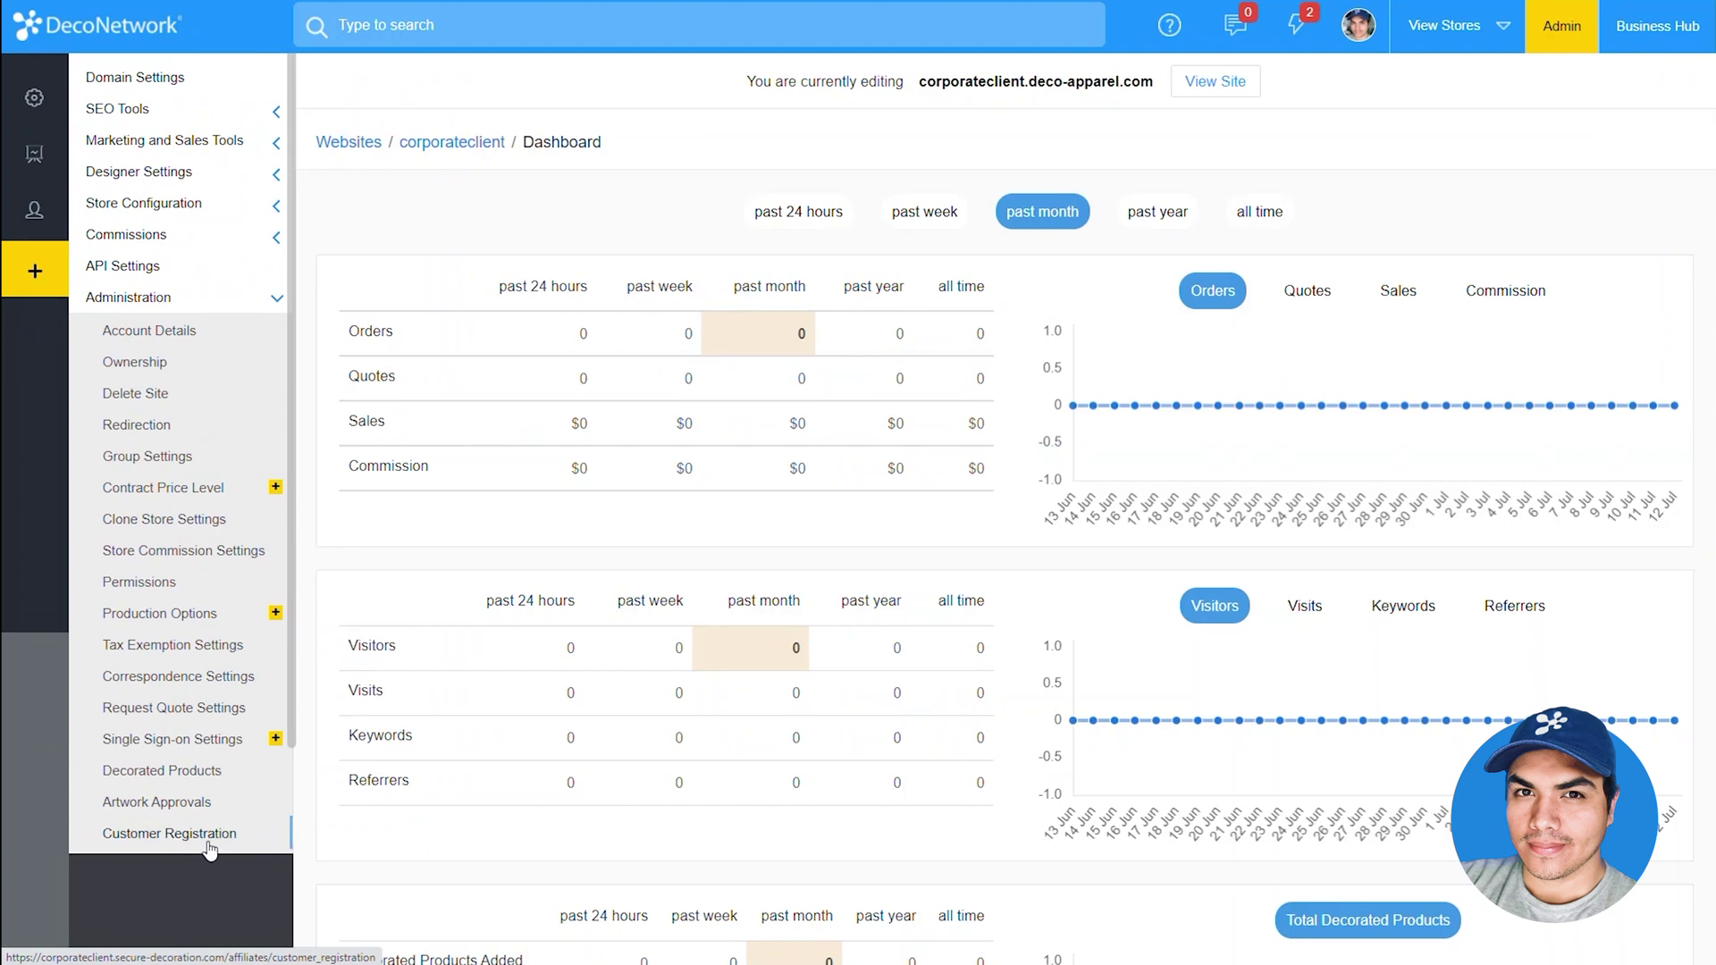
pyautogui.click(169, 834)
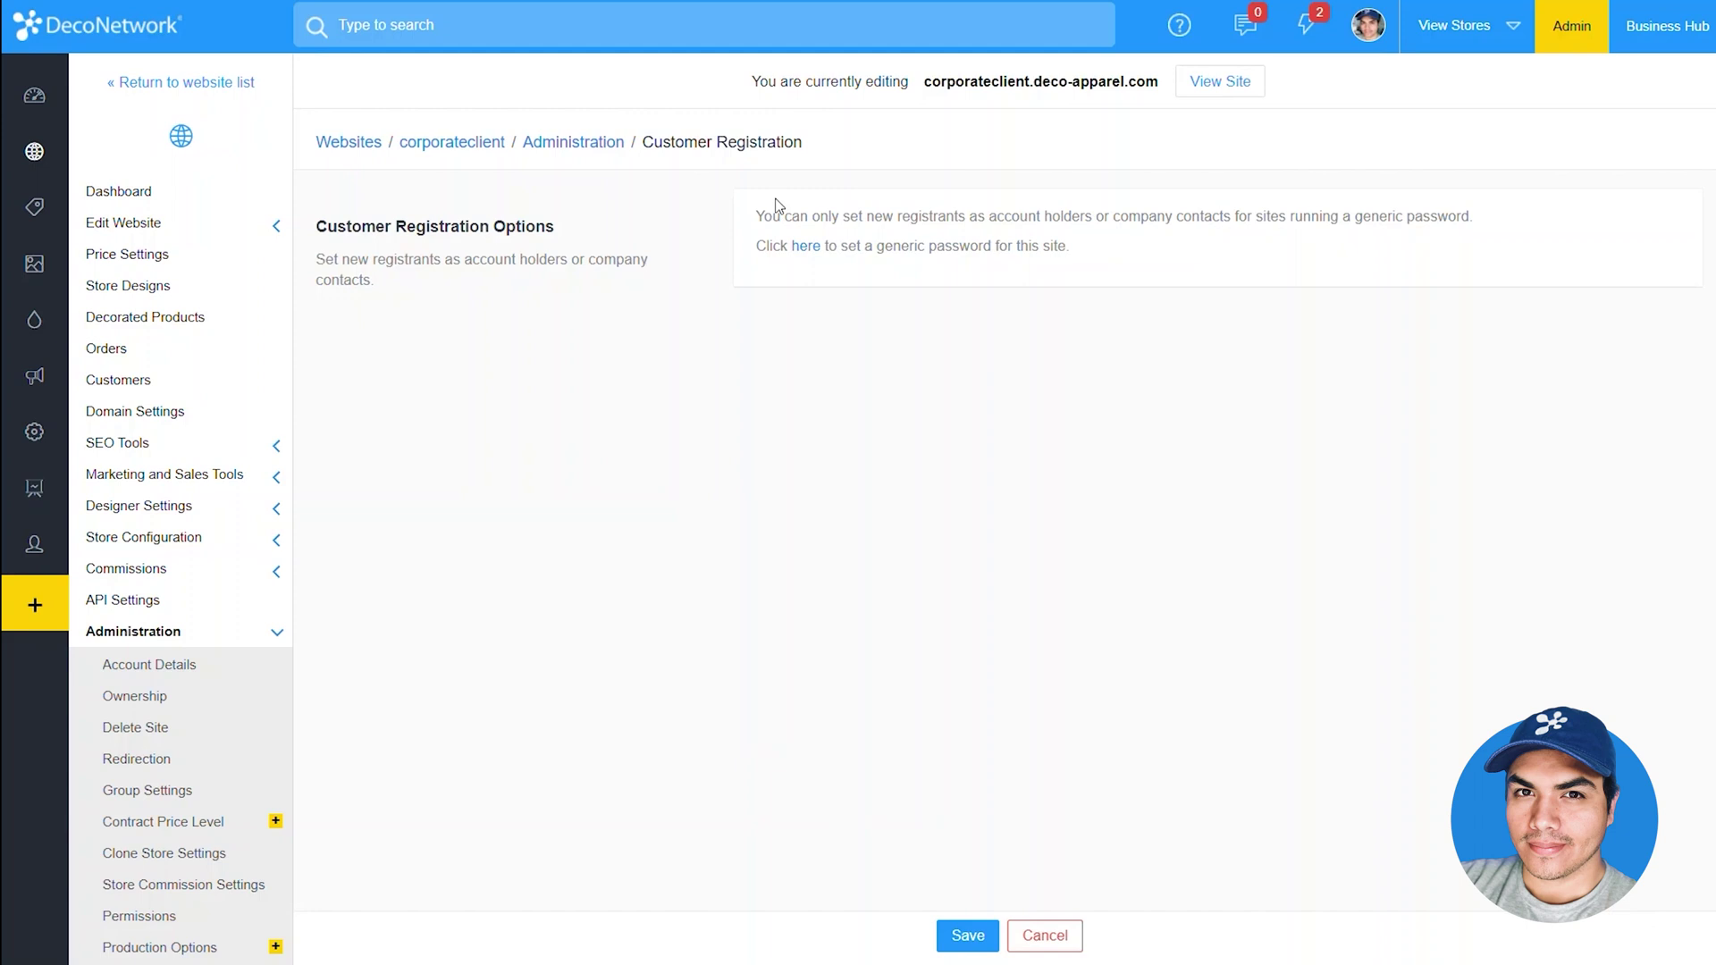
# Override corporateclient defaults: online registration, unique email, login required, a generic password, then save
pyautogui.click(806, 254)
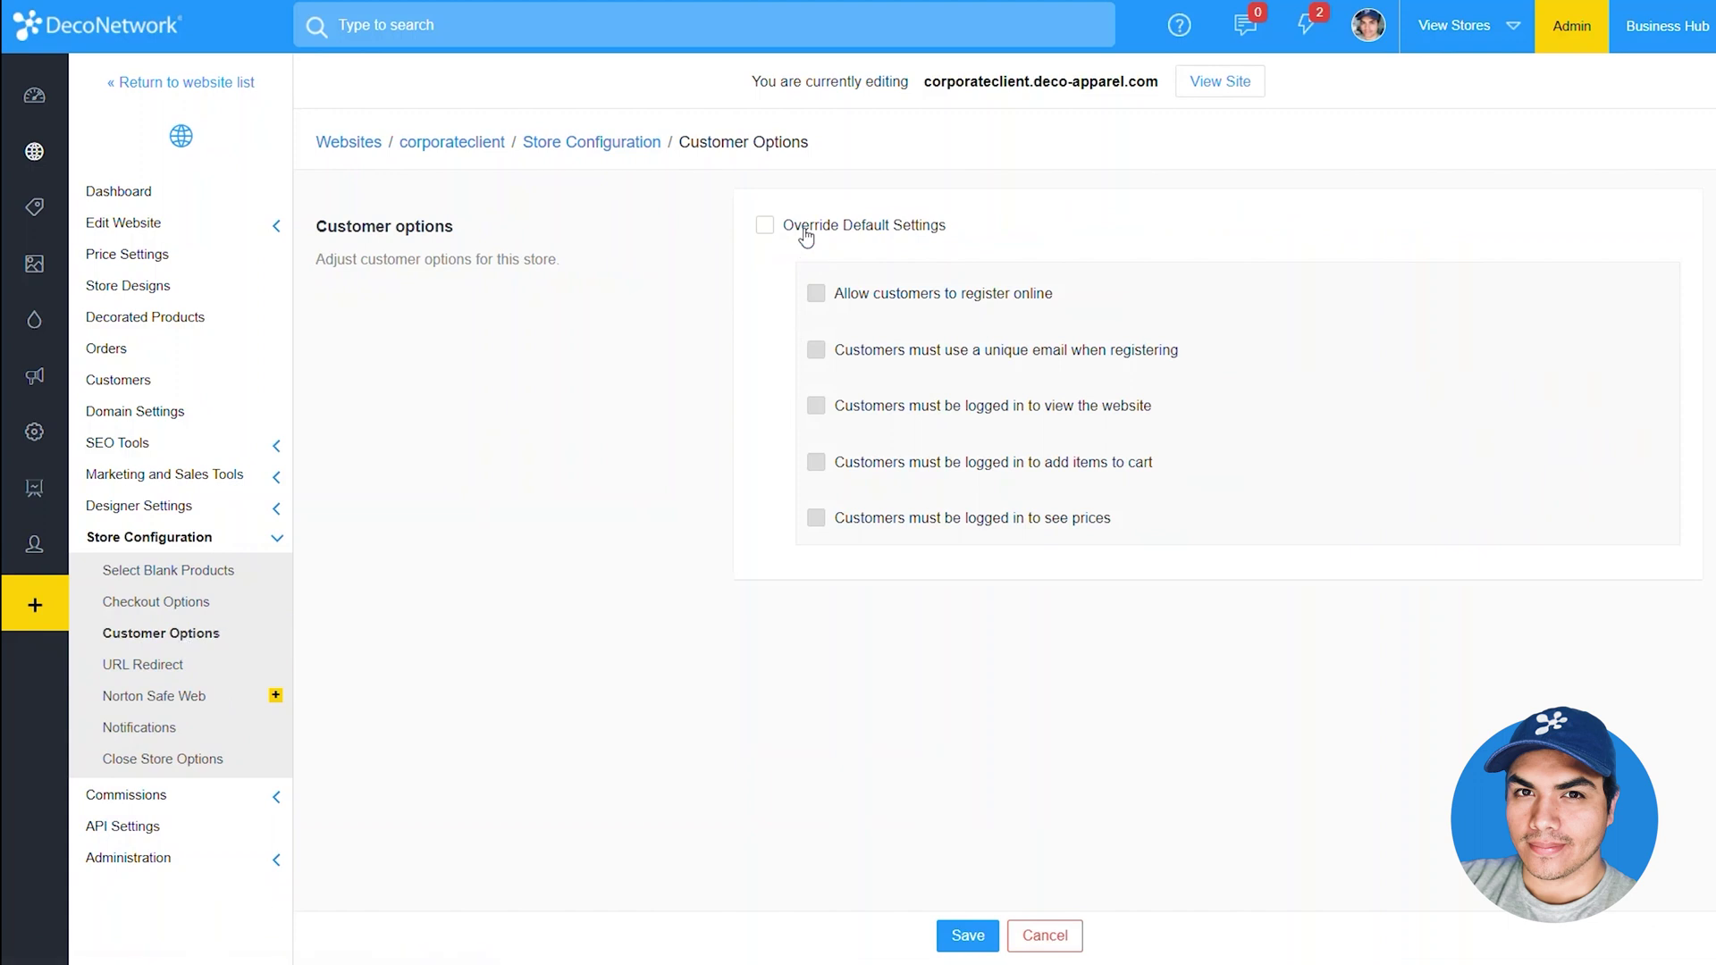
pyautogui.click(806, 234)
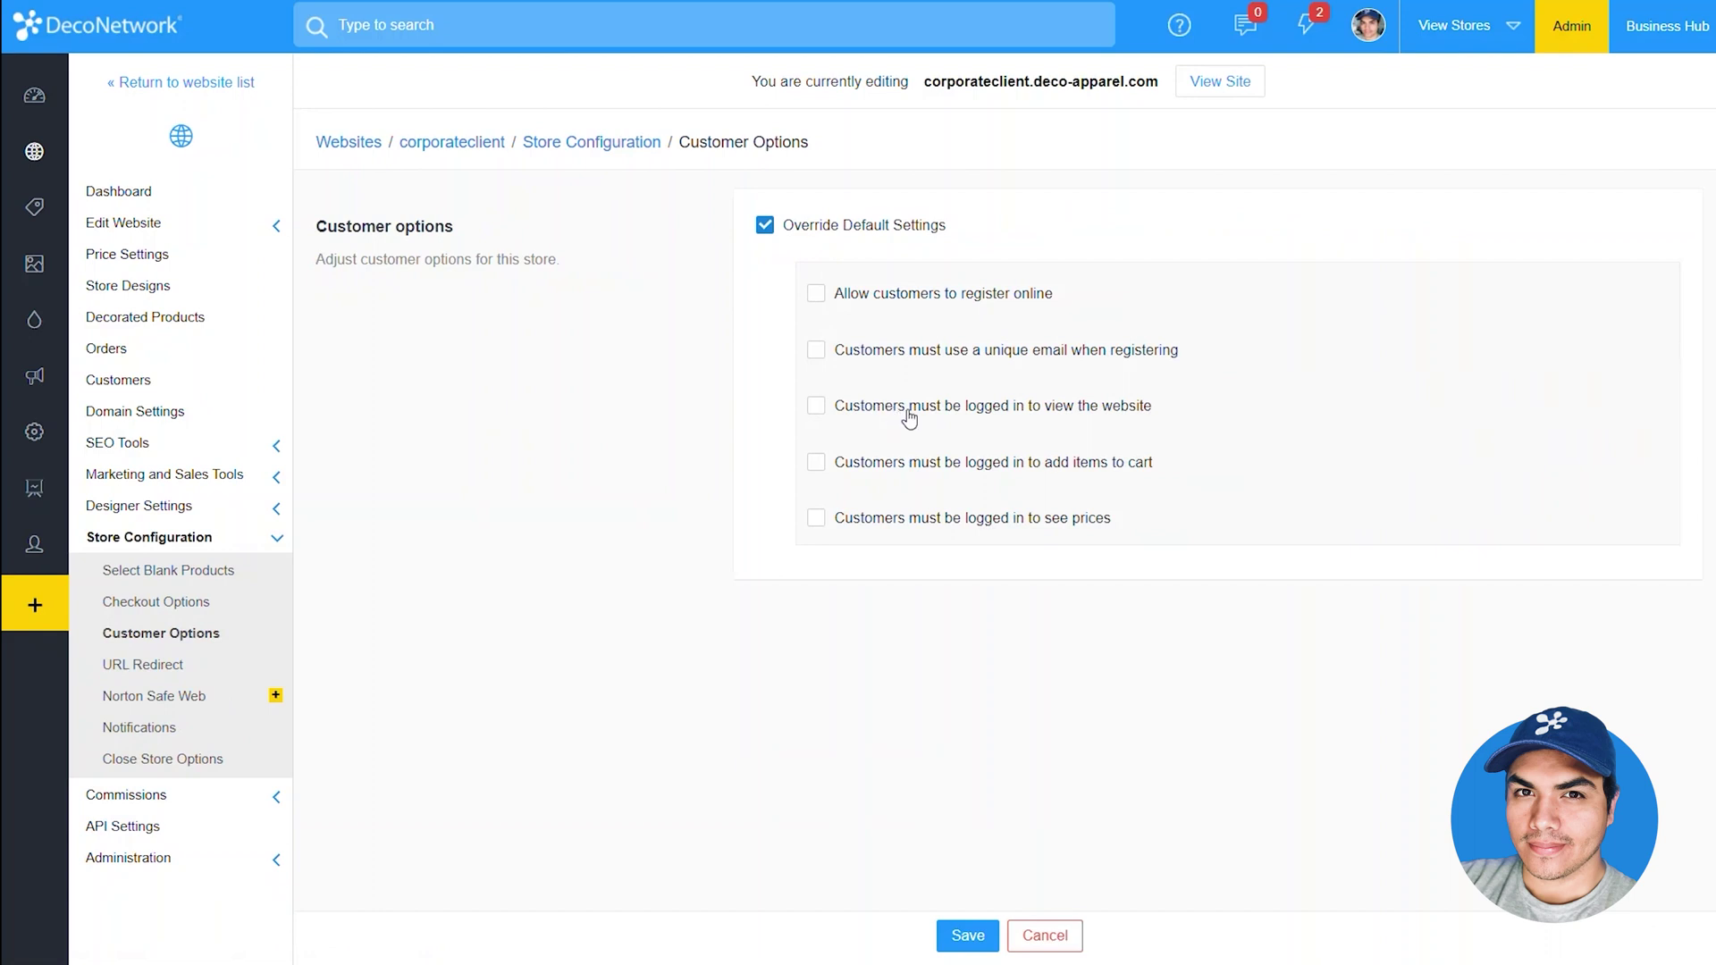
pyautogui.click(909, 413)
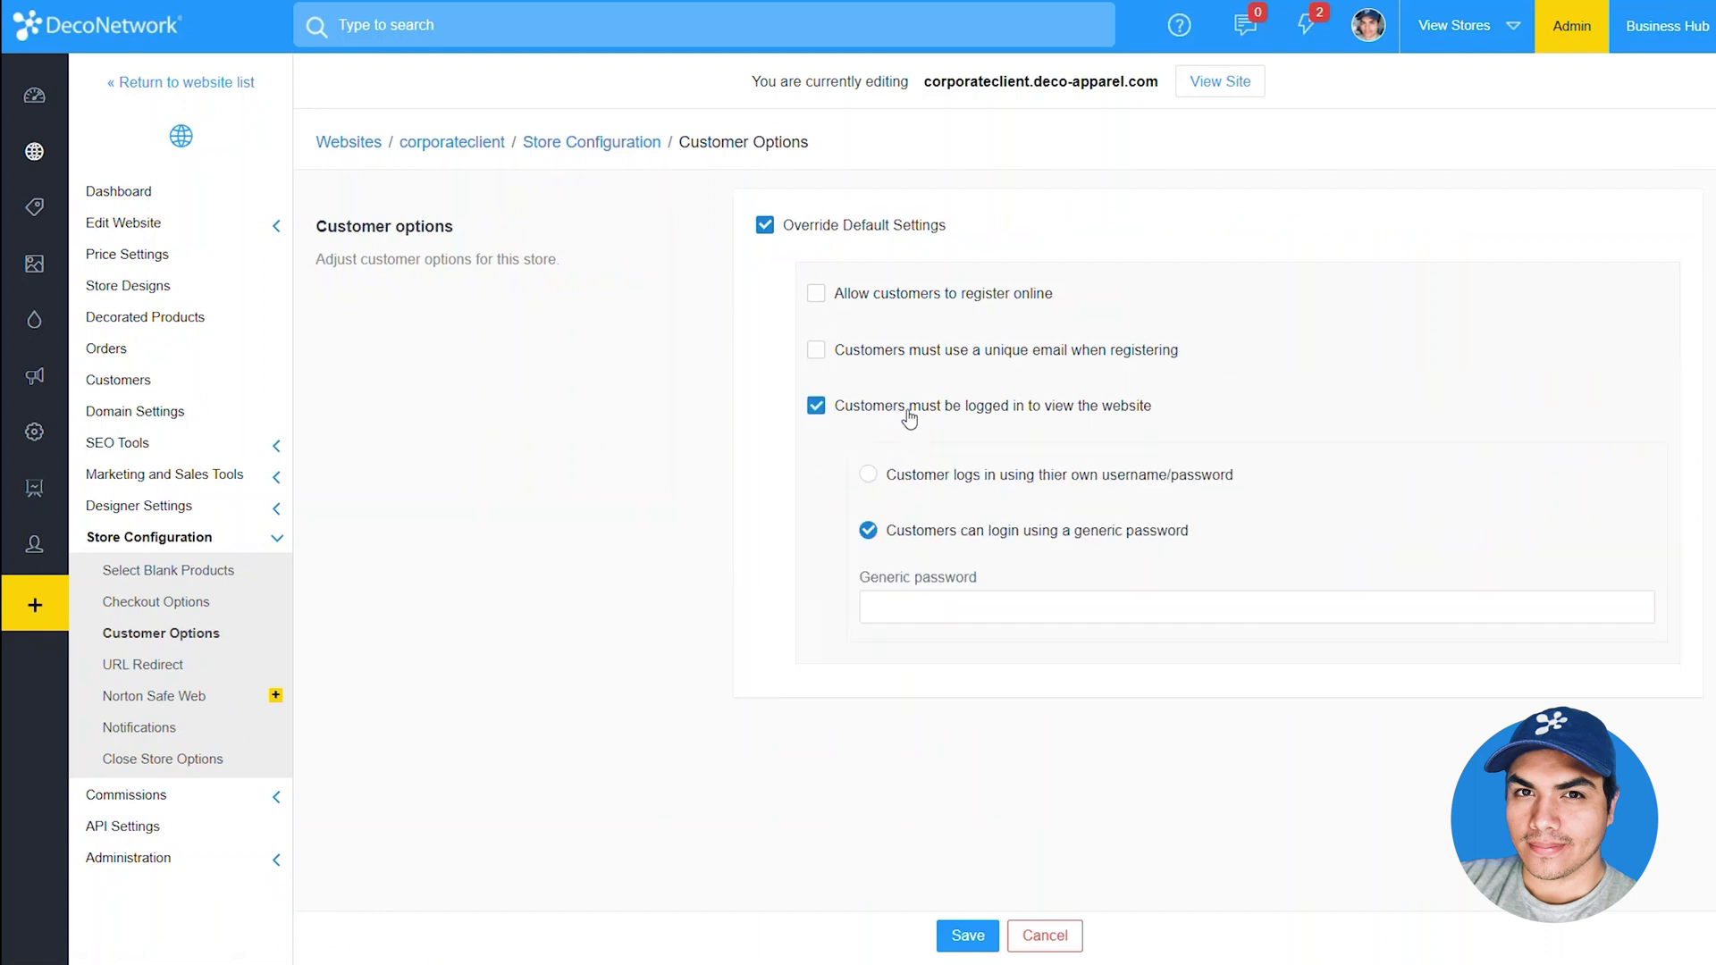
pyautogui.click(918, 358)
pyautogui.click(913, 304)
pyautogui.click(1010, 615)
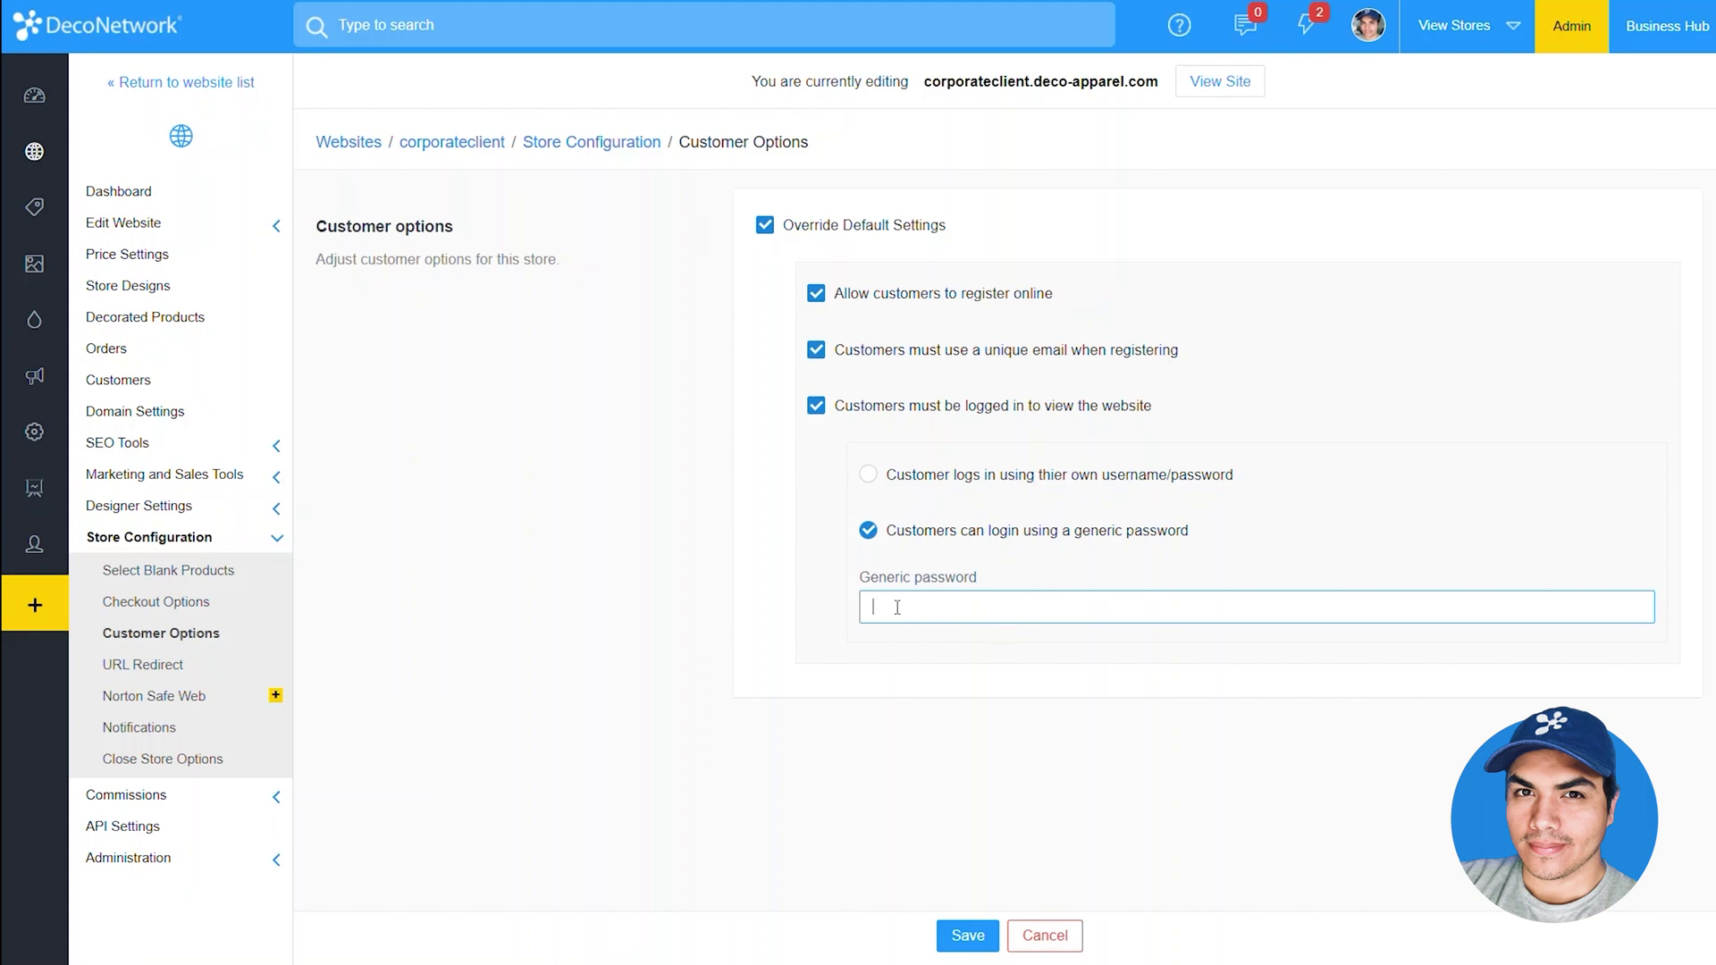
pyautogui.write('test')
pyautogui.click(965, 938)
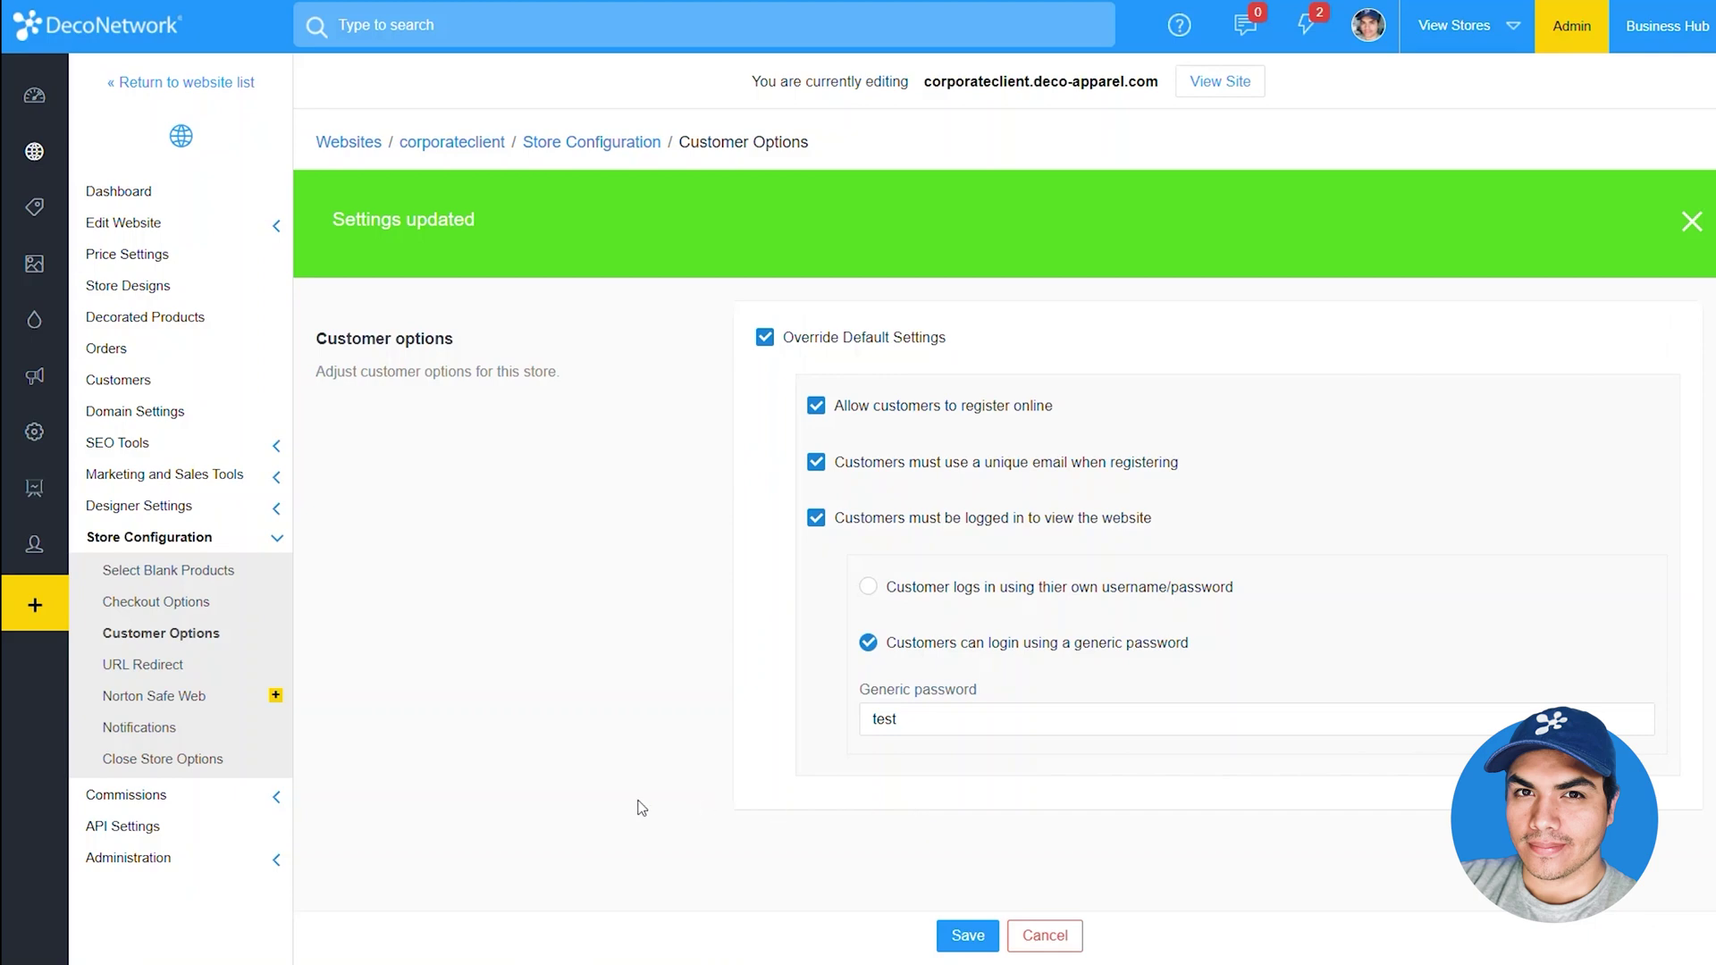
pyautogui.click(207, 858)
# Back in Customer Registration, assign new registrants as account holders, keeping default terms and balance limit
pyautogui.scroll(-3, 214, 930)
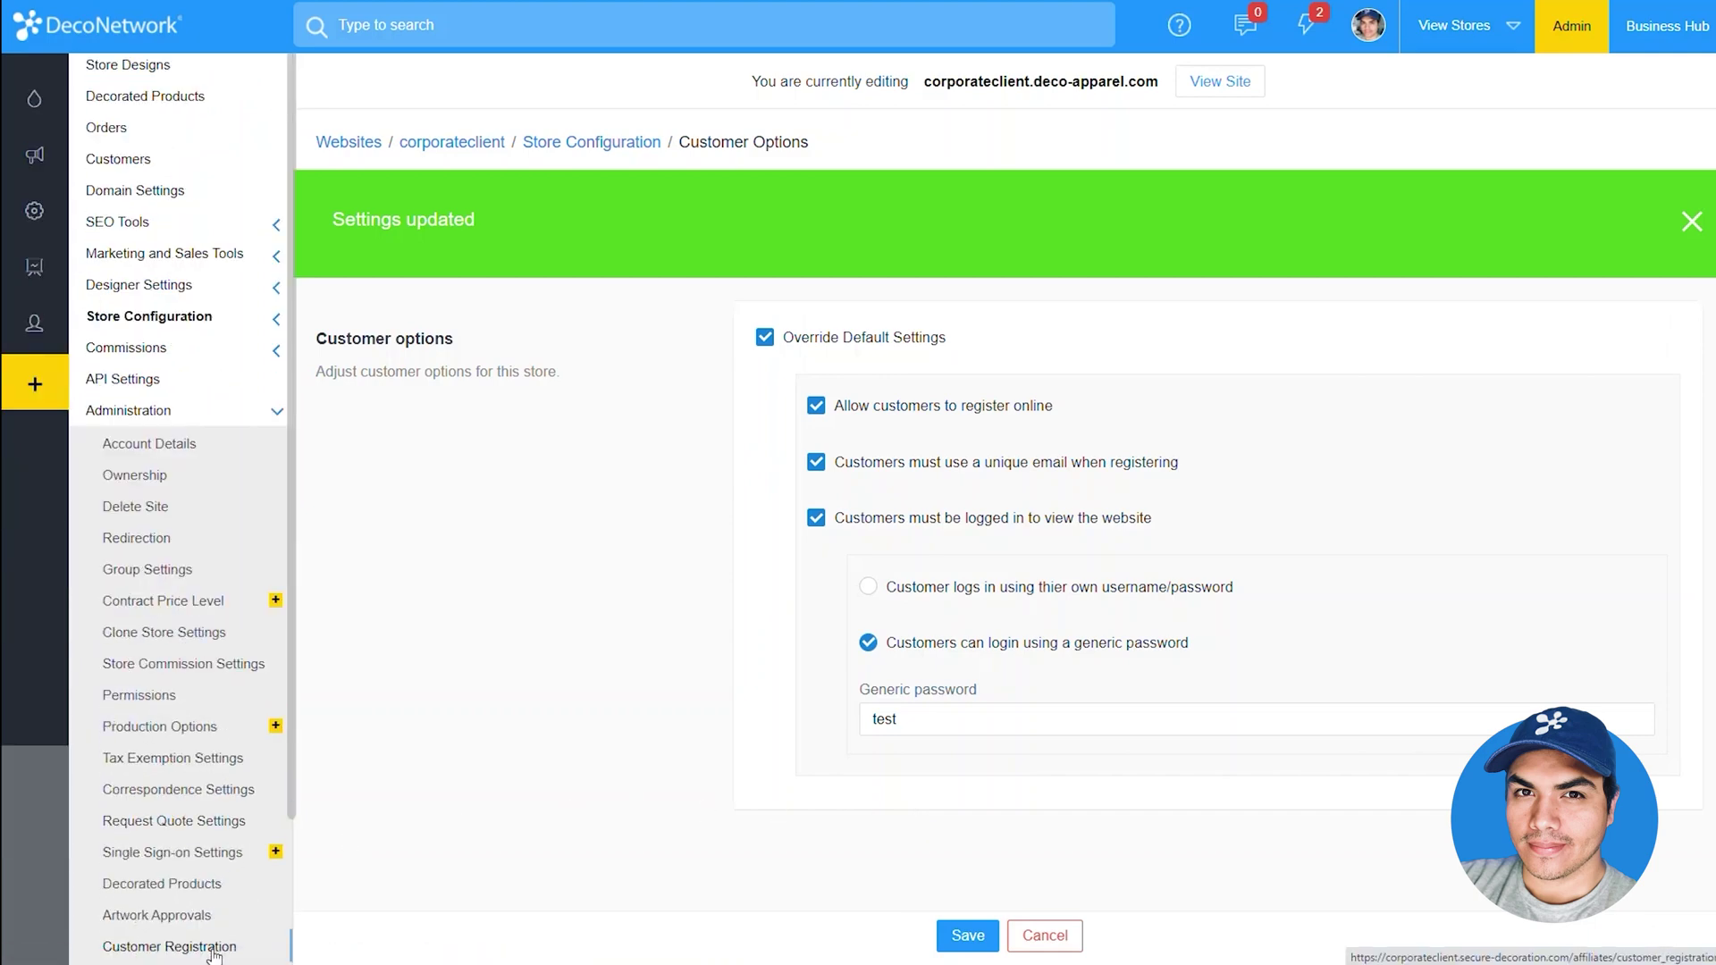
pyautogui.scroll(-1, 212, 955)
pyautogui.click(219, 910)
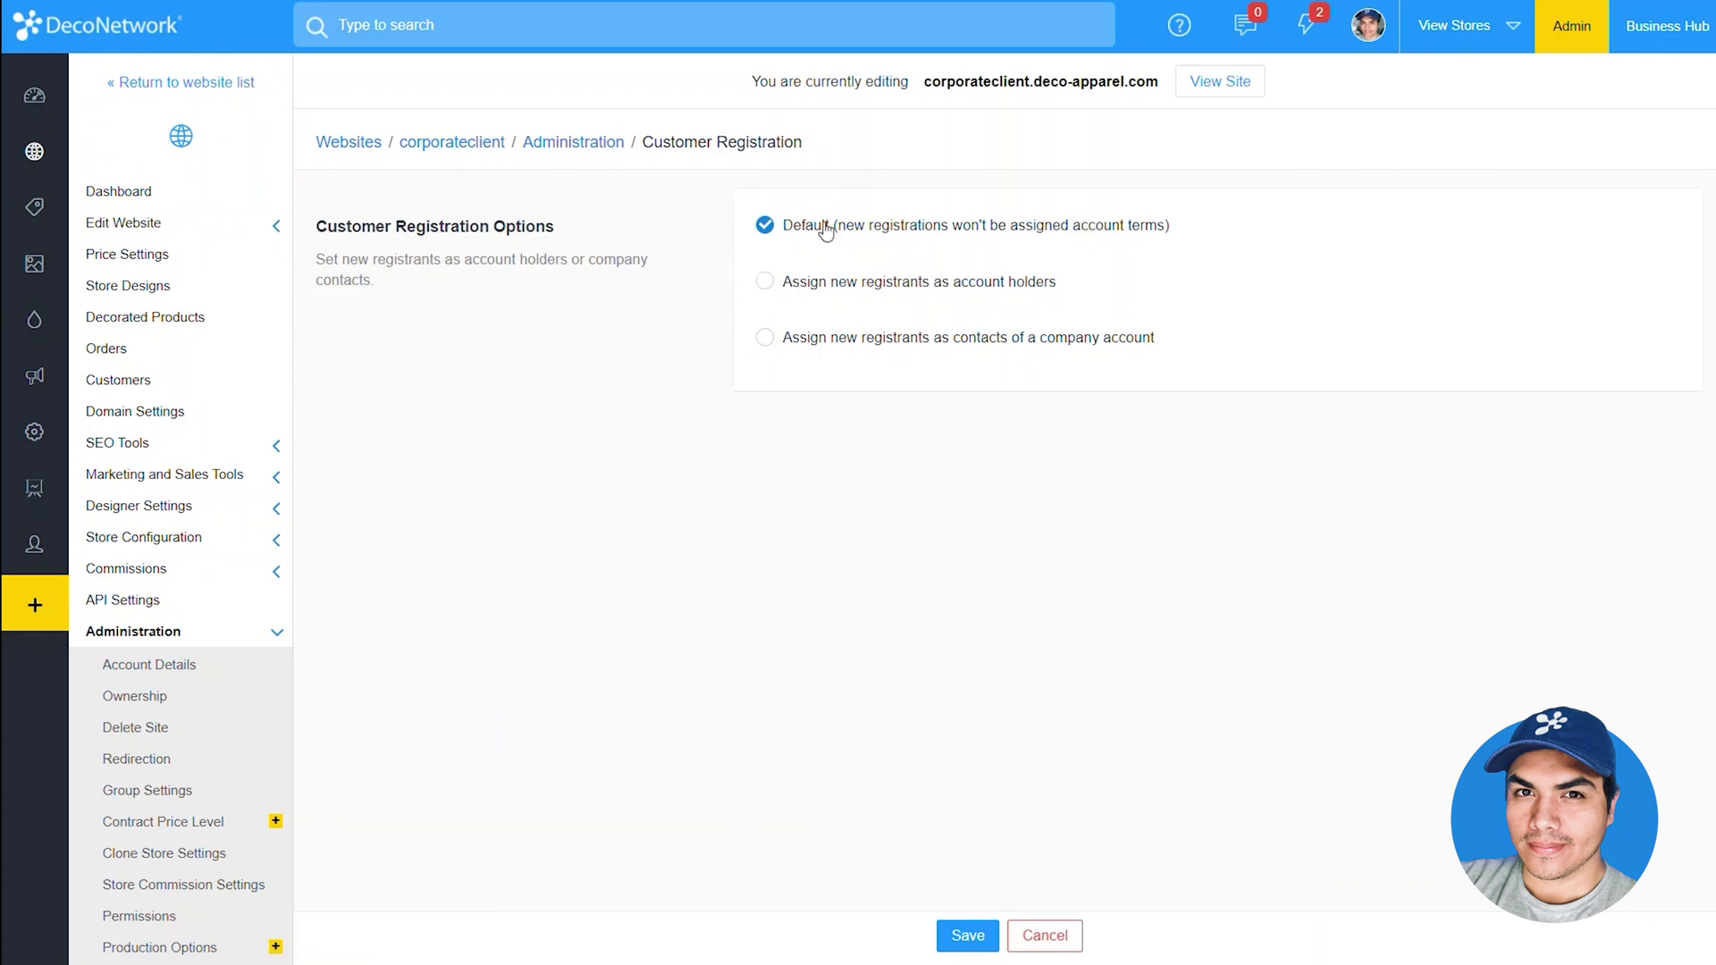
pyautogui.moveTo(1187, 235); pyautogui.dragTo(926, 226)
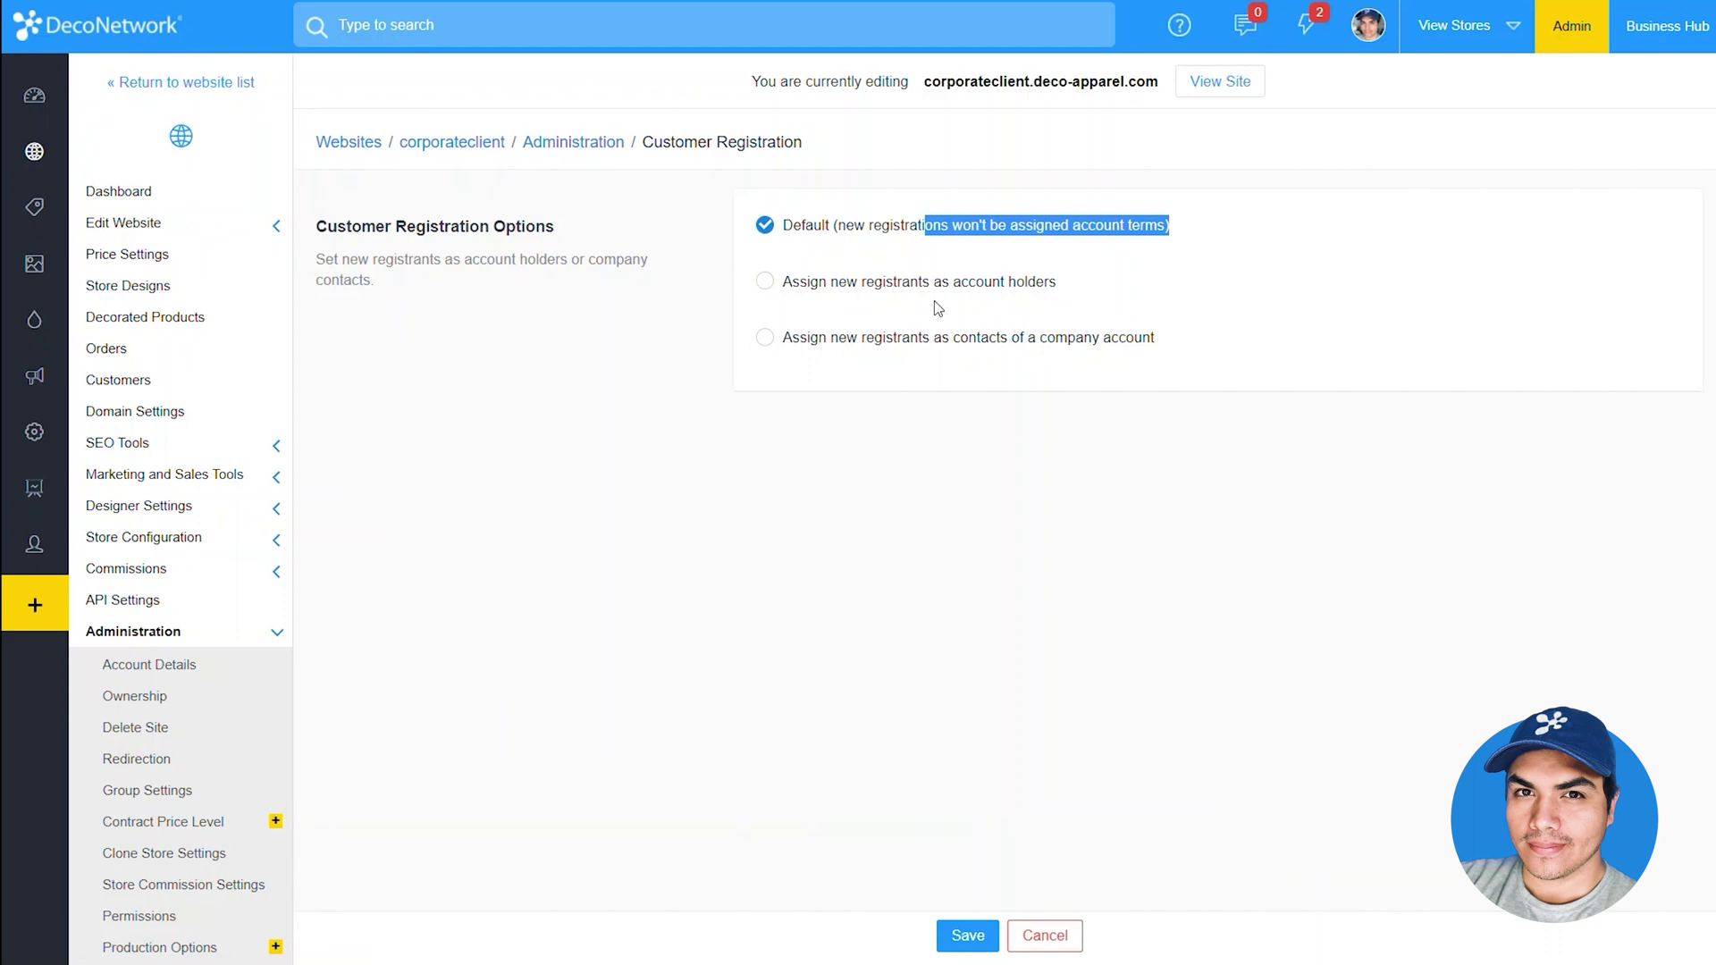
pyautogui.moveTo(1198, 247); pyautogui.dragTo(935, 241)
pyautogui.click(821, 286)
pyautogui.click(820, 286)
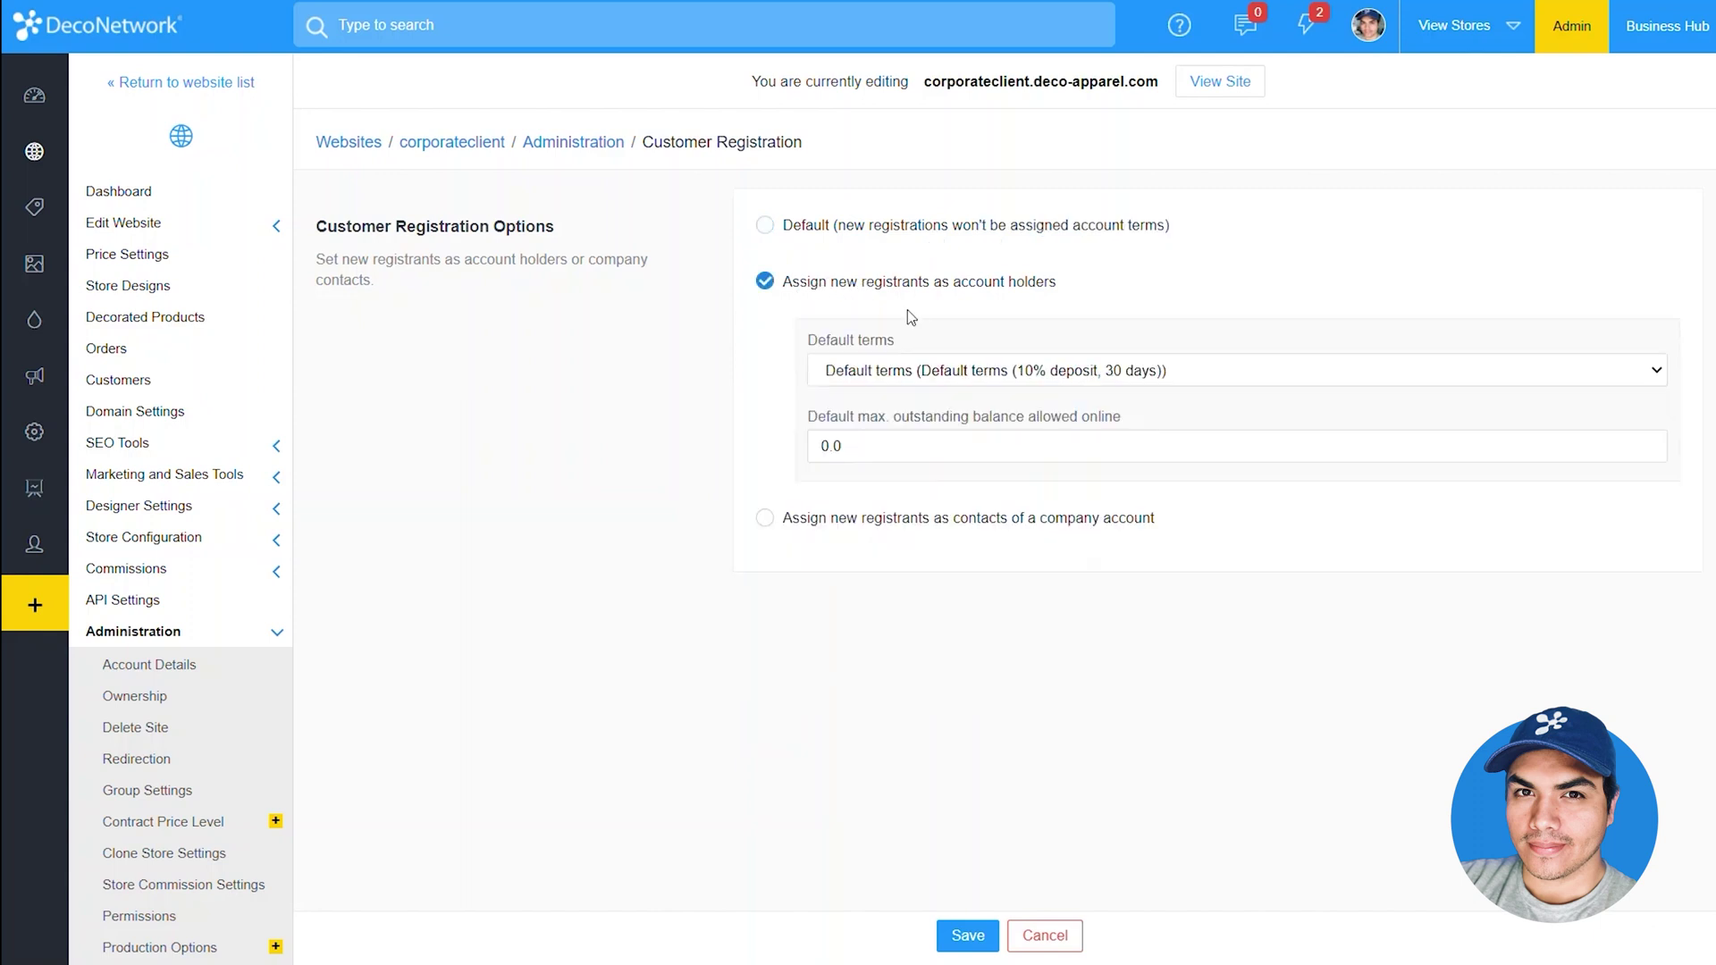
pyautogui.click(878, 374)
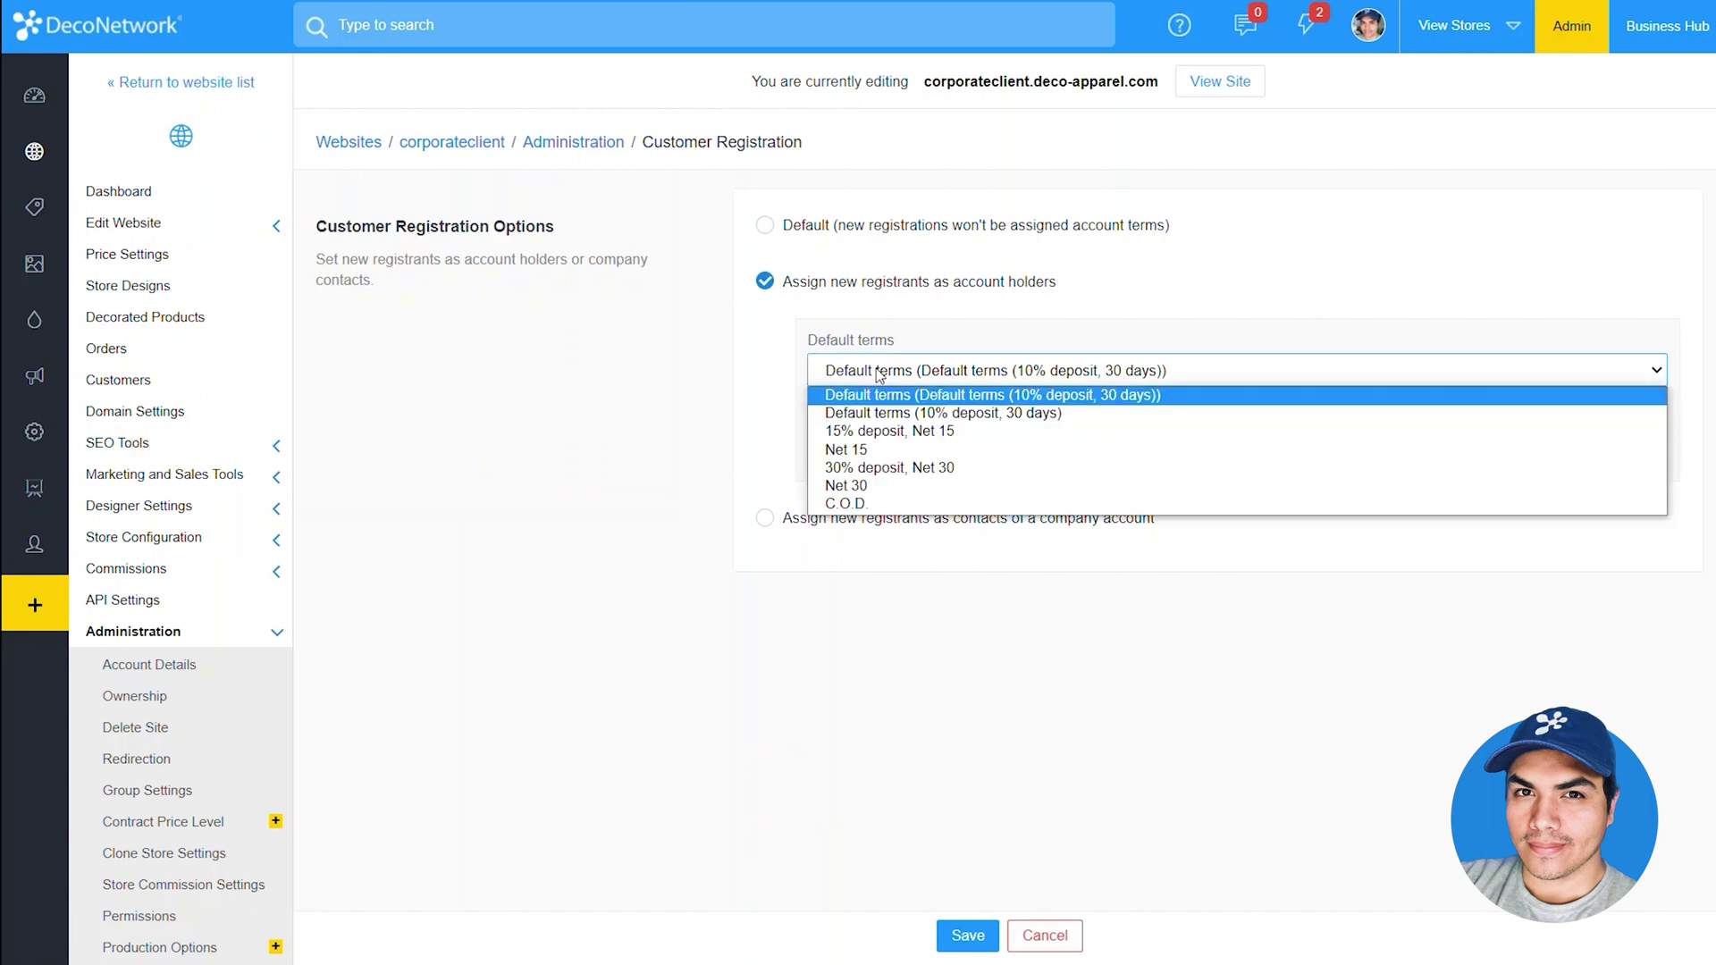
pyautogui.click(744, 438)
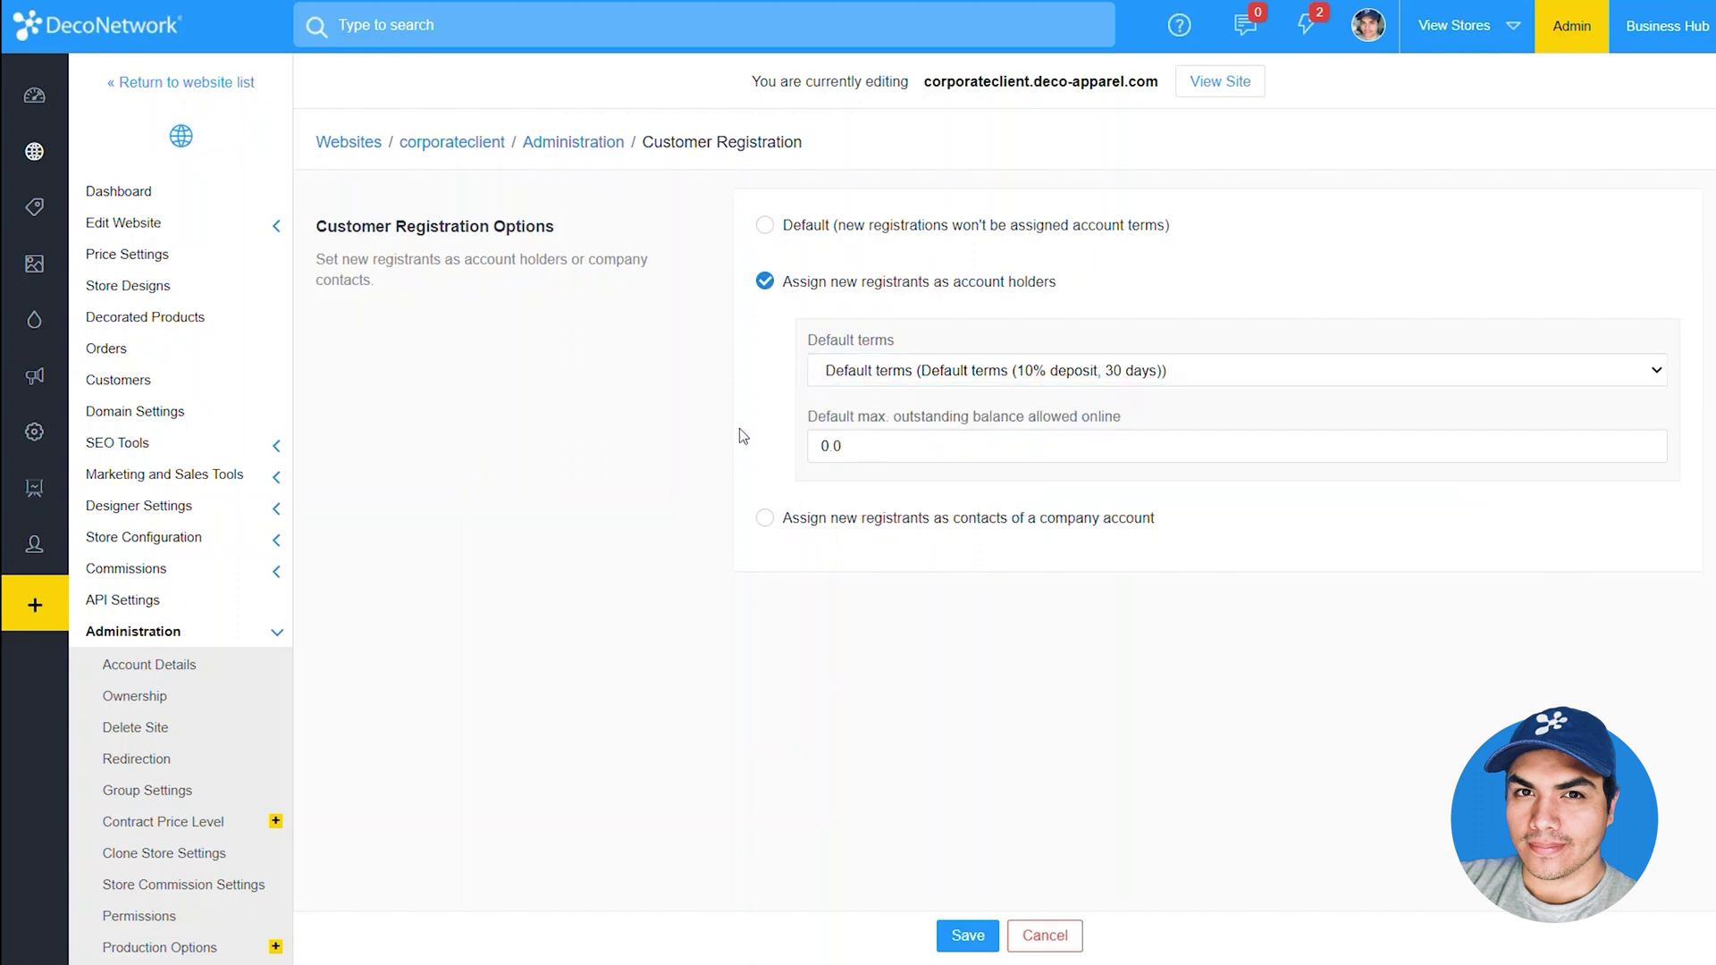
pyautogui.click(863, 445)
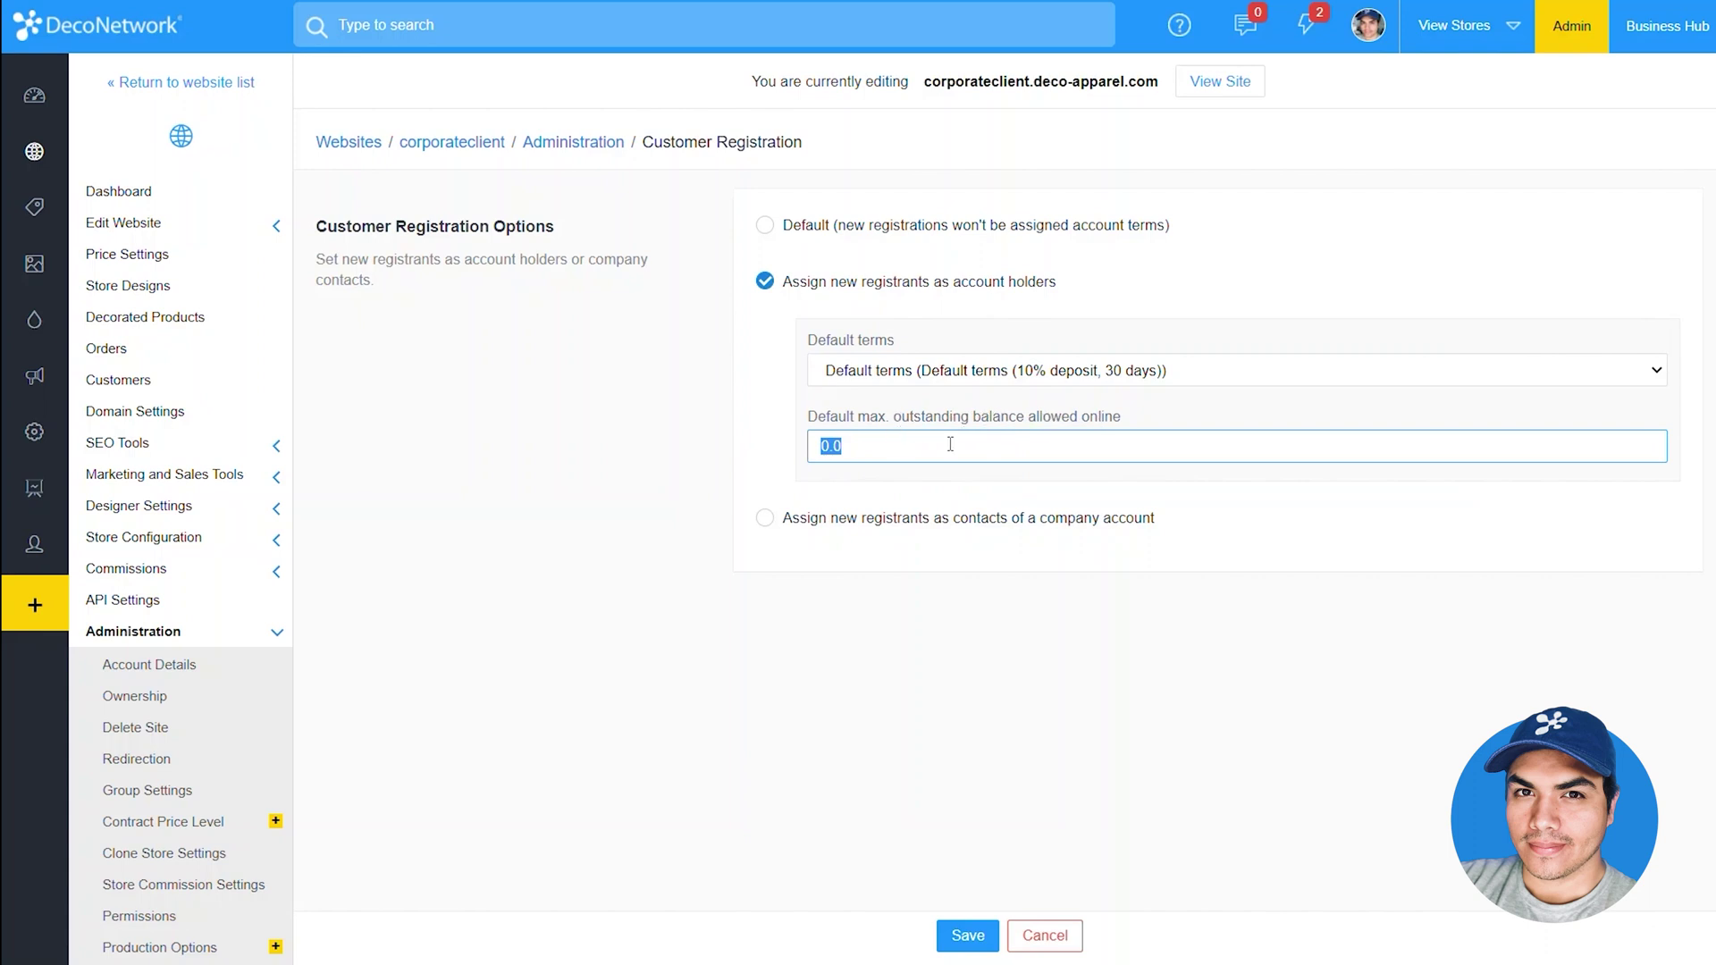
# Make new registrants contacts of Corporate Account by default and save the registration settings
pyautogui.click(923, 524)
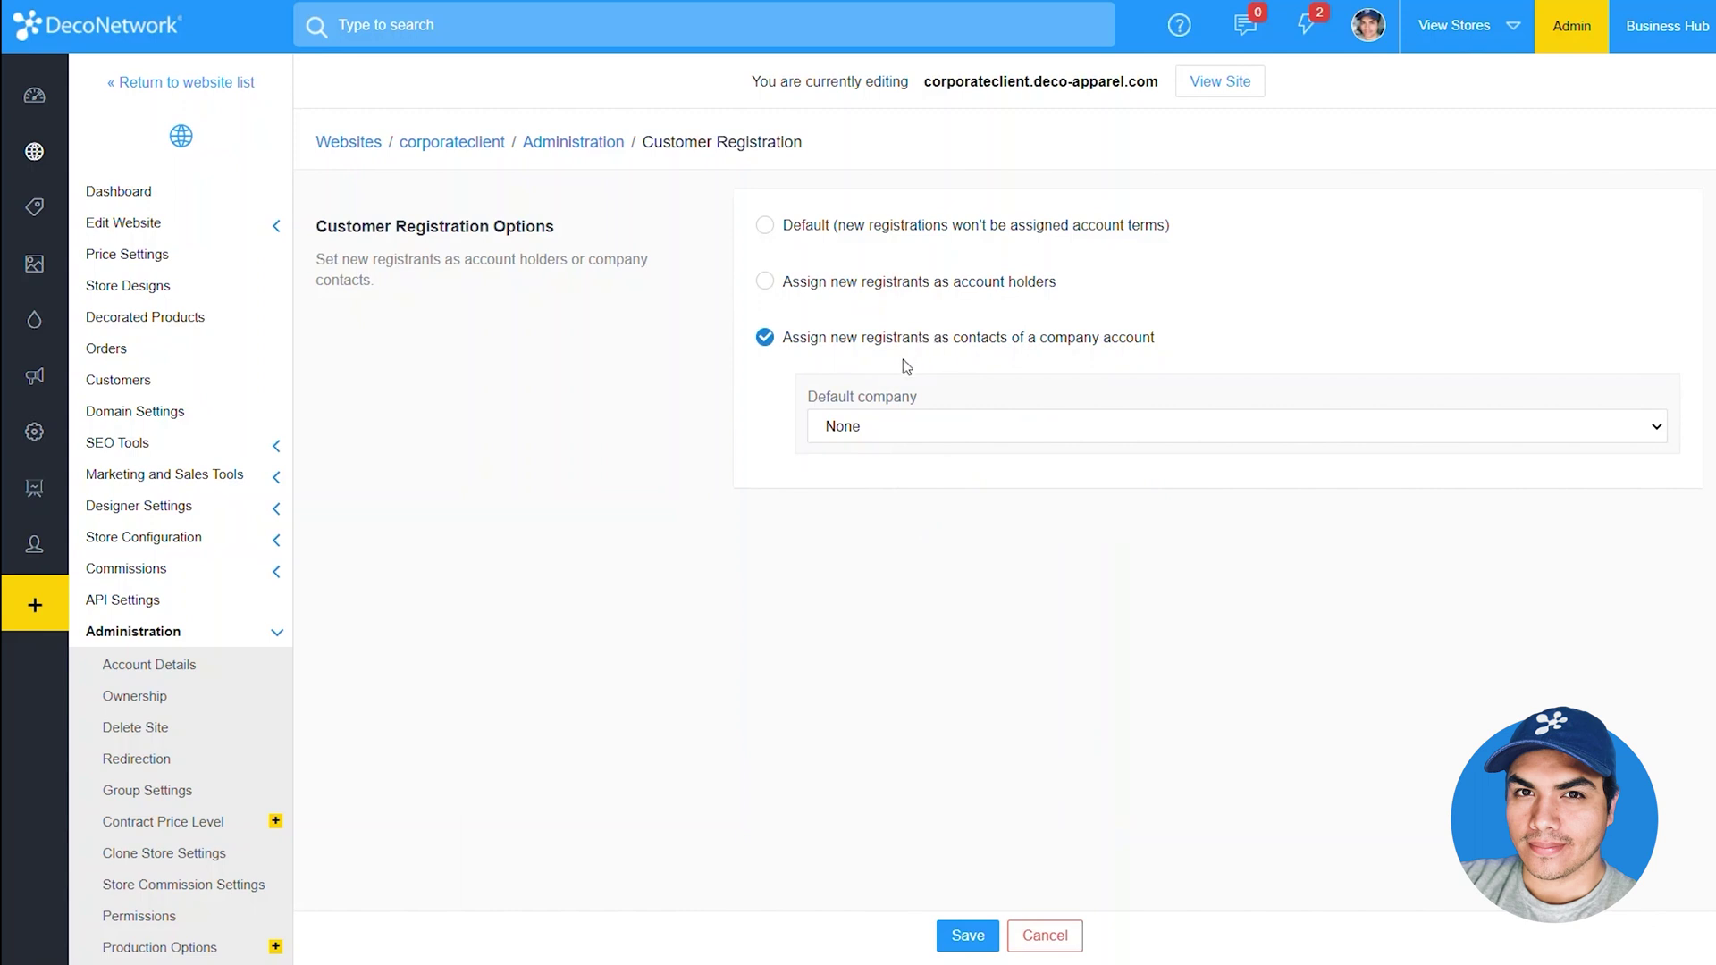
pyautogui.click(886, 431)
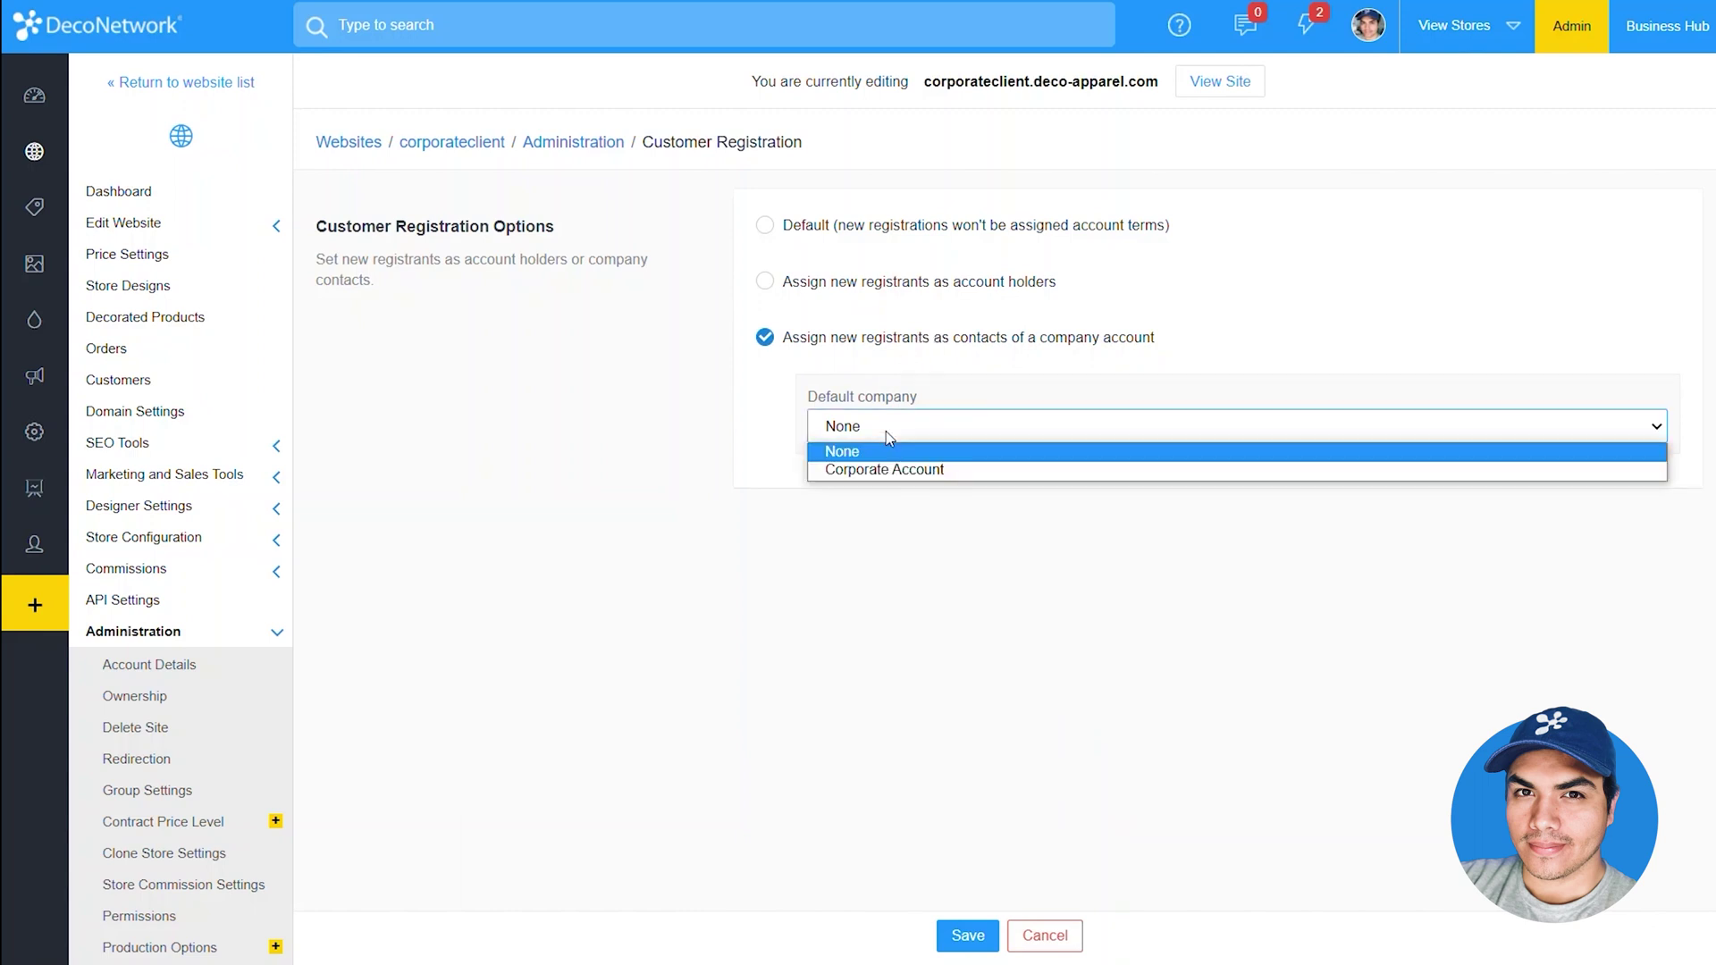
pyautogui.click(910, 472)
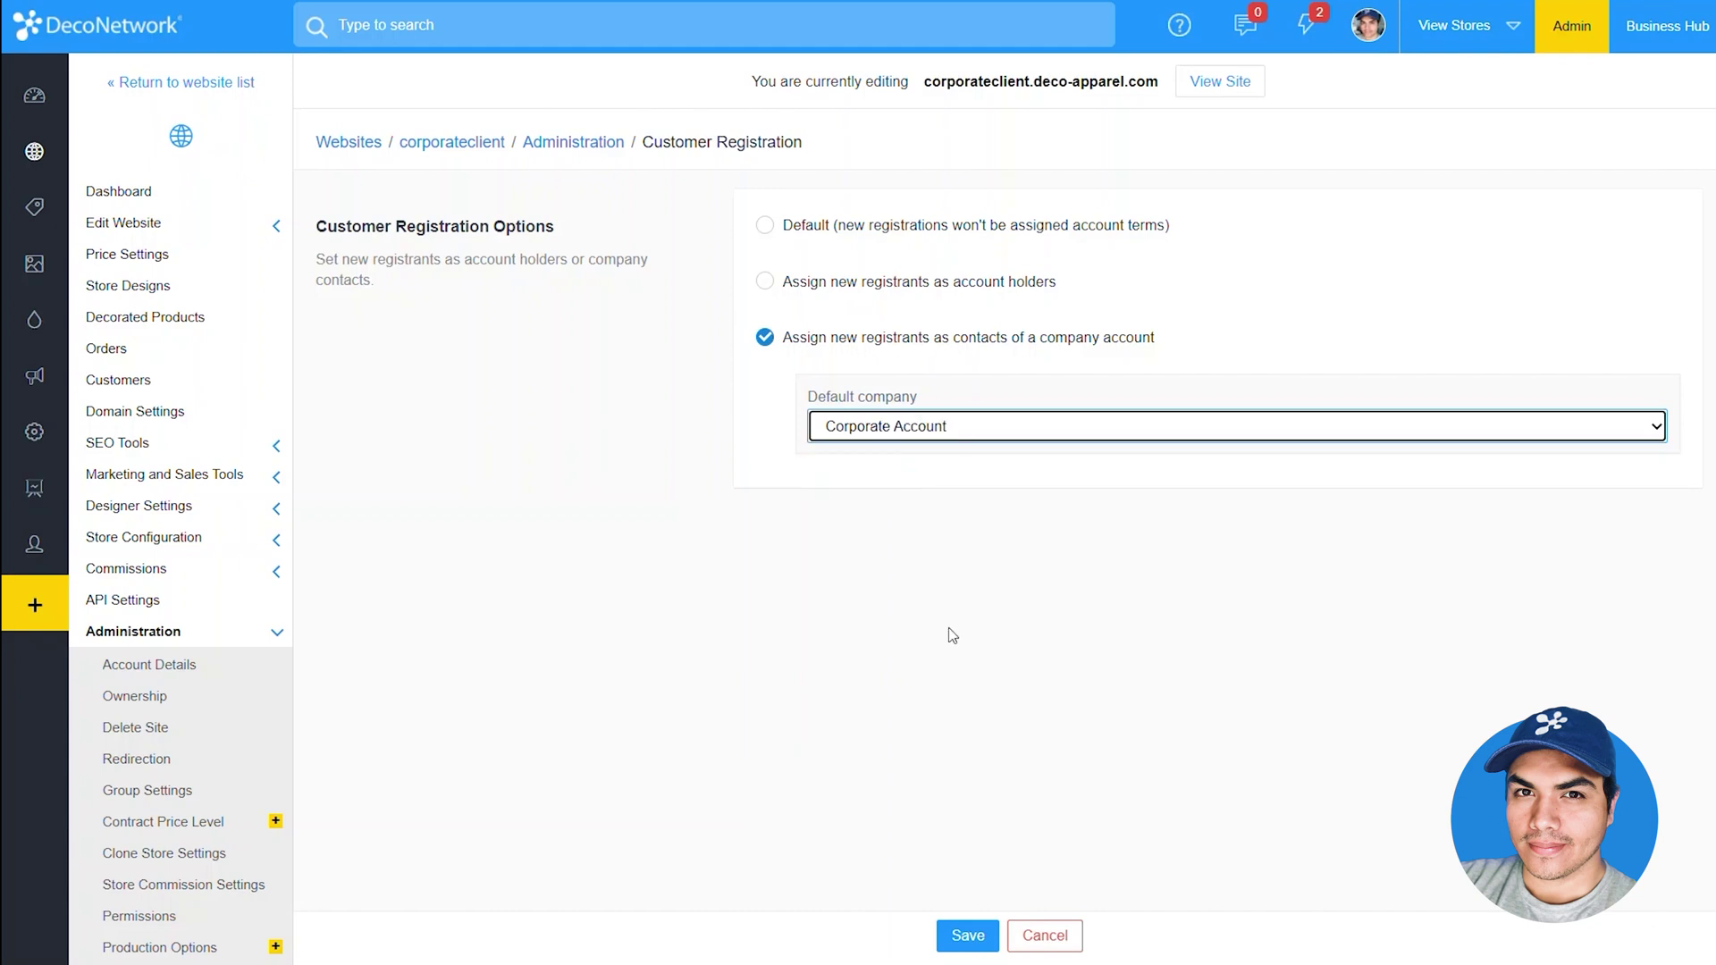
pyautogui.click(968, 936)
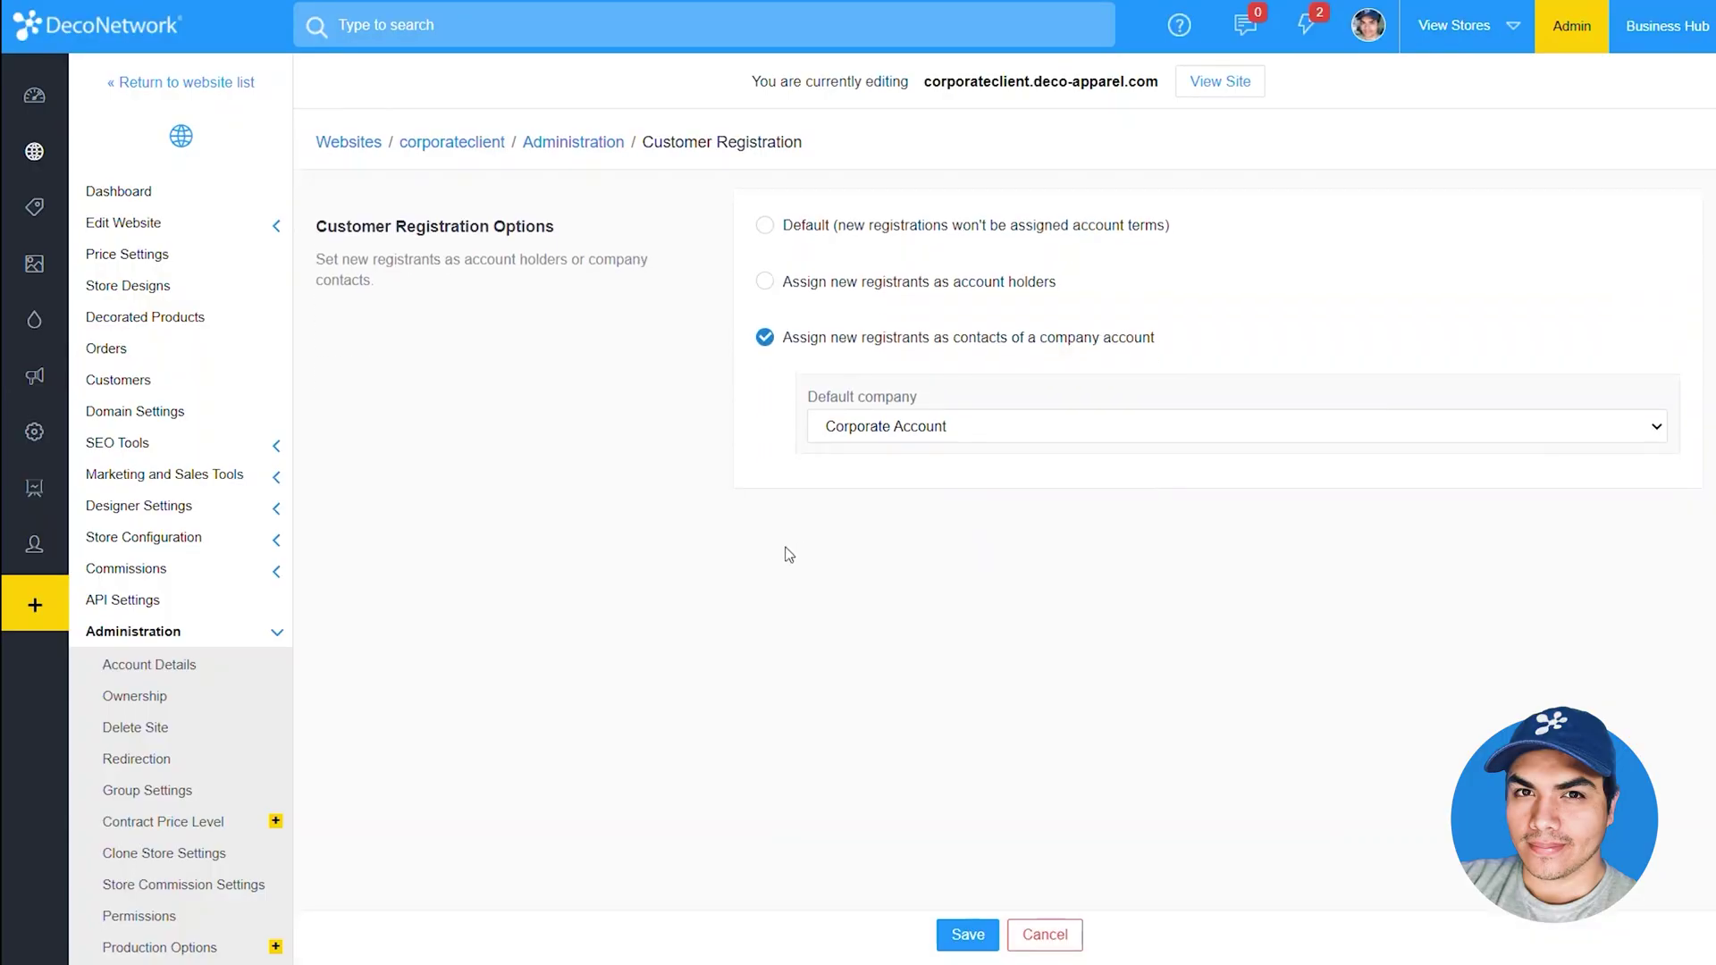
pyautogui.hotkey('alt', 'Tab')
pyautogui.hotkey('alt', 'Tab')
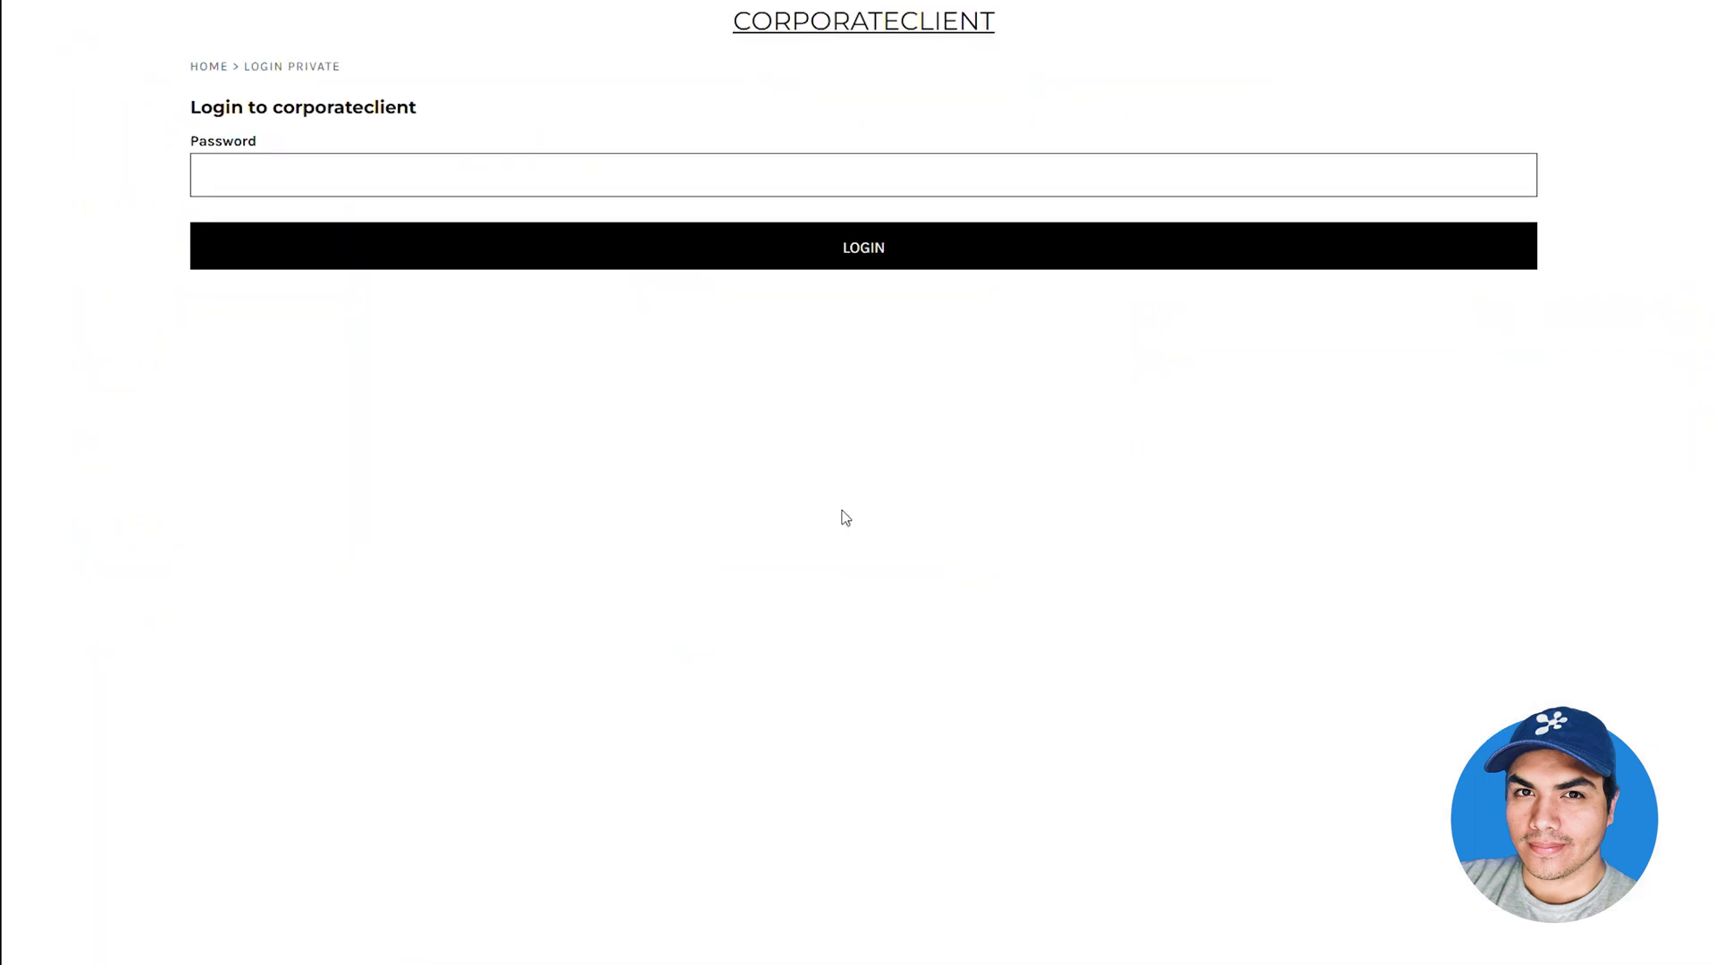
# Log into the corporateclient store with its password and check out a DryBlend Youth T-Shirt
pyautogui.click(737, 172)
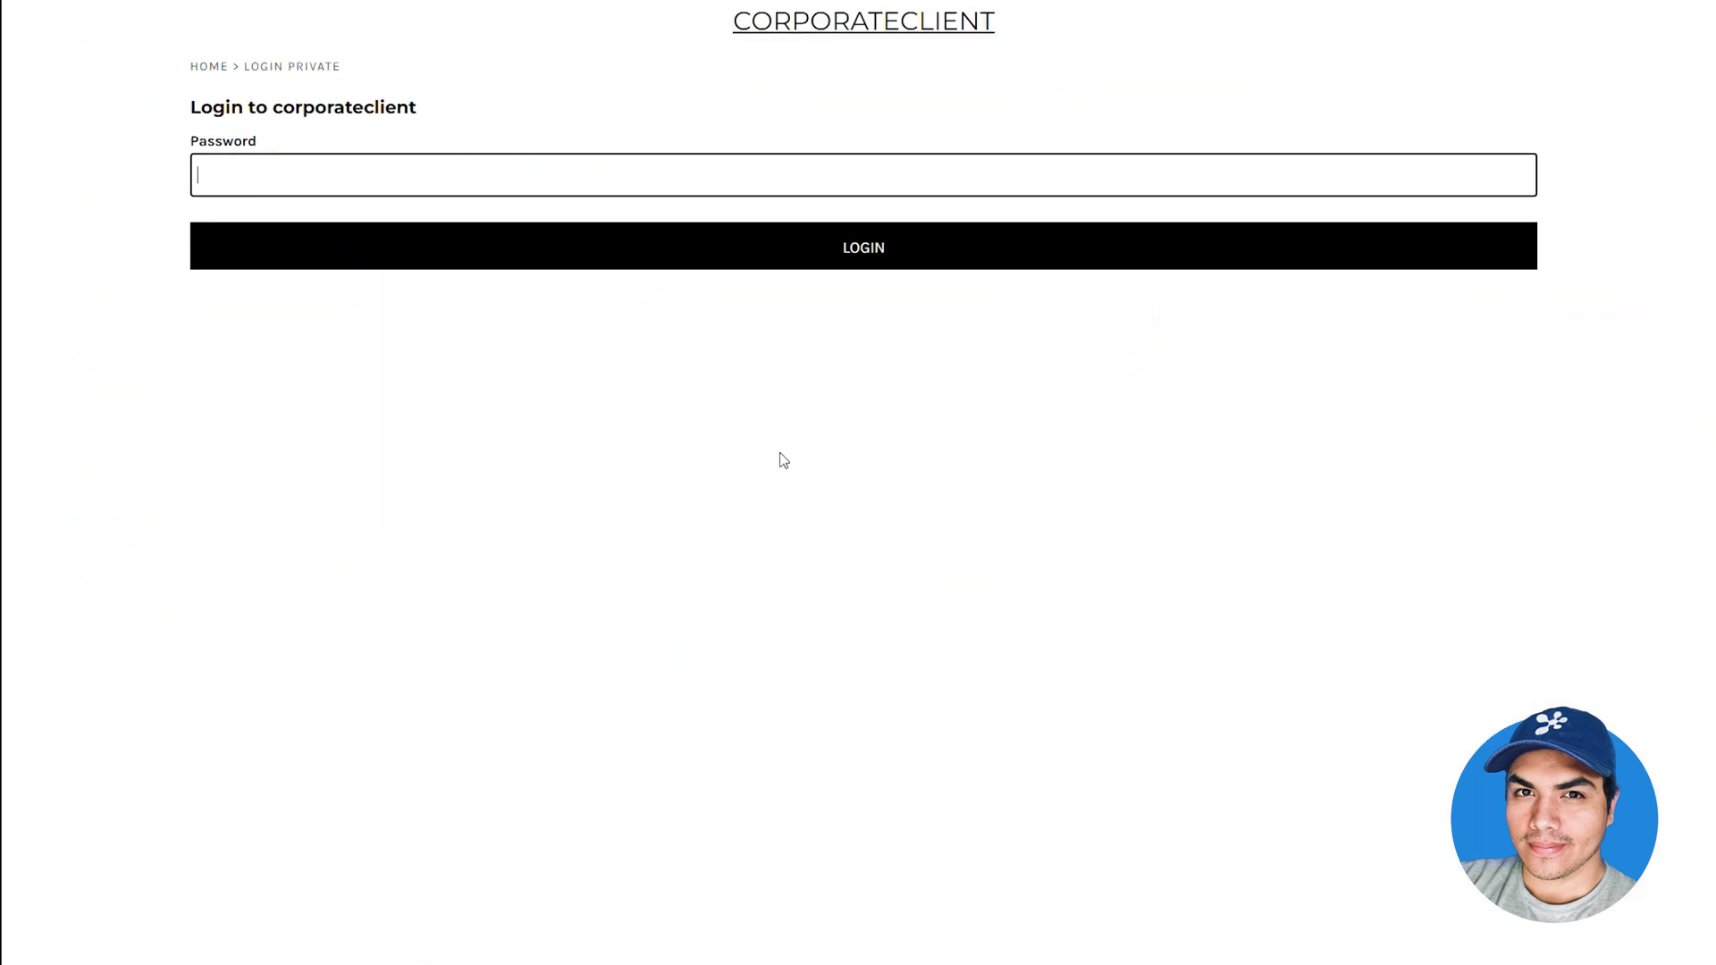
pyautogui.write('****')
pyautogui.press('Return')
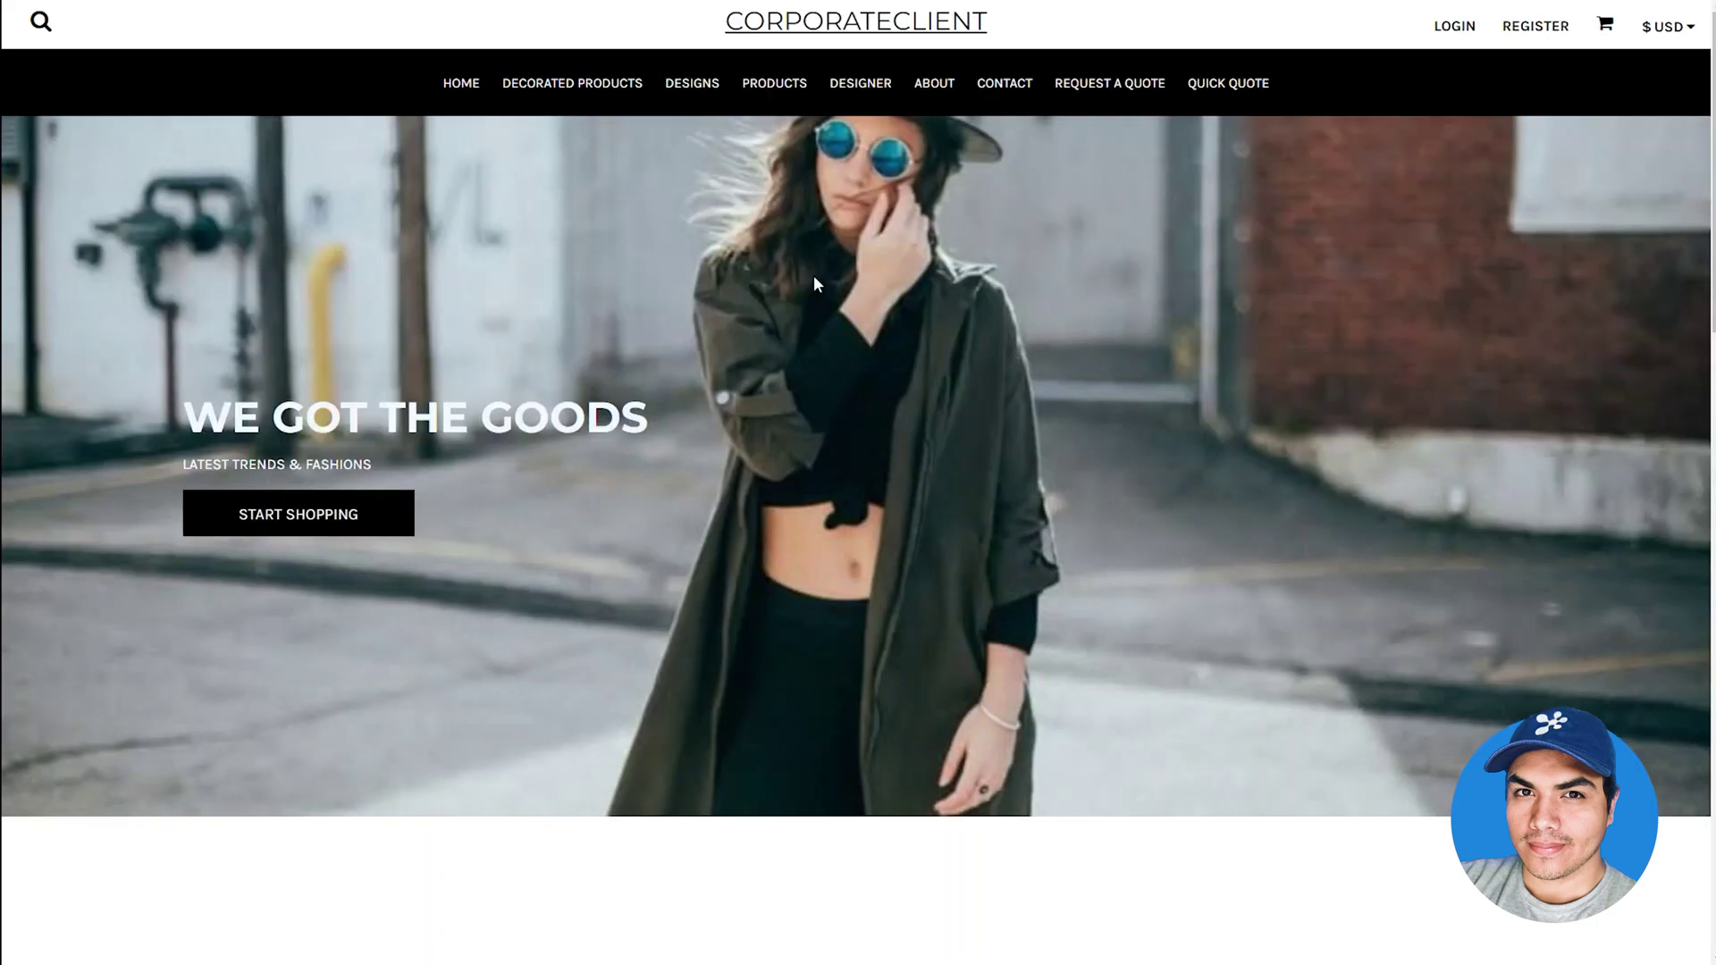
pyautogui.click(766, 96)
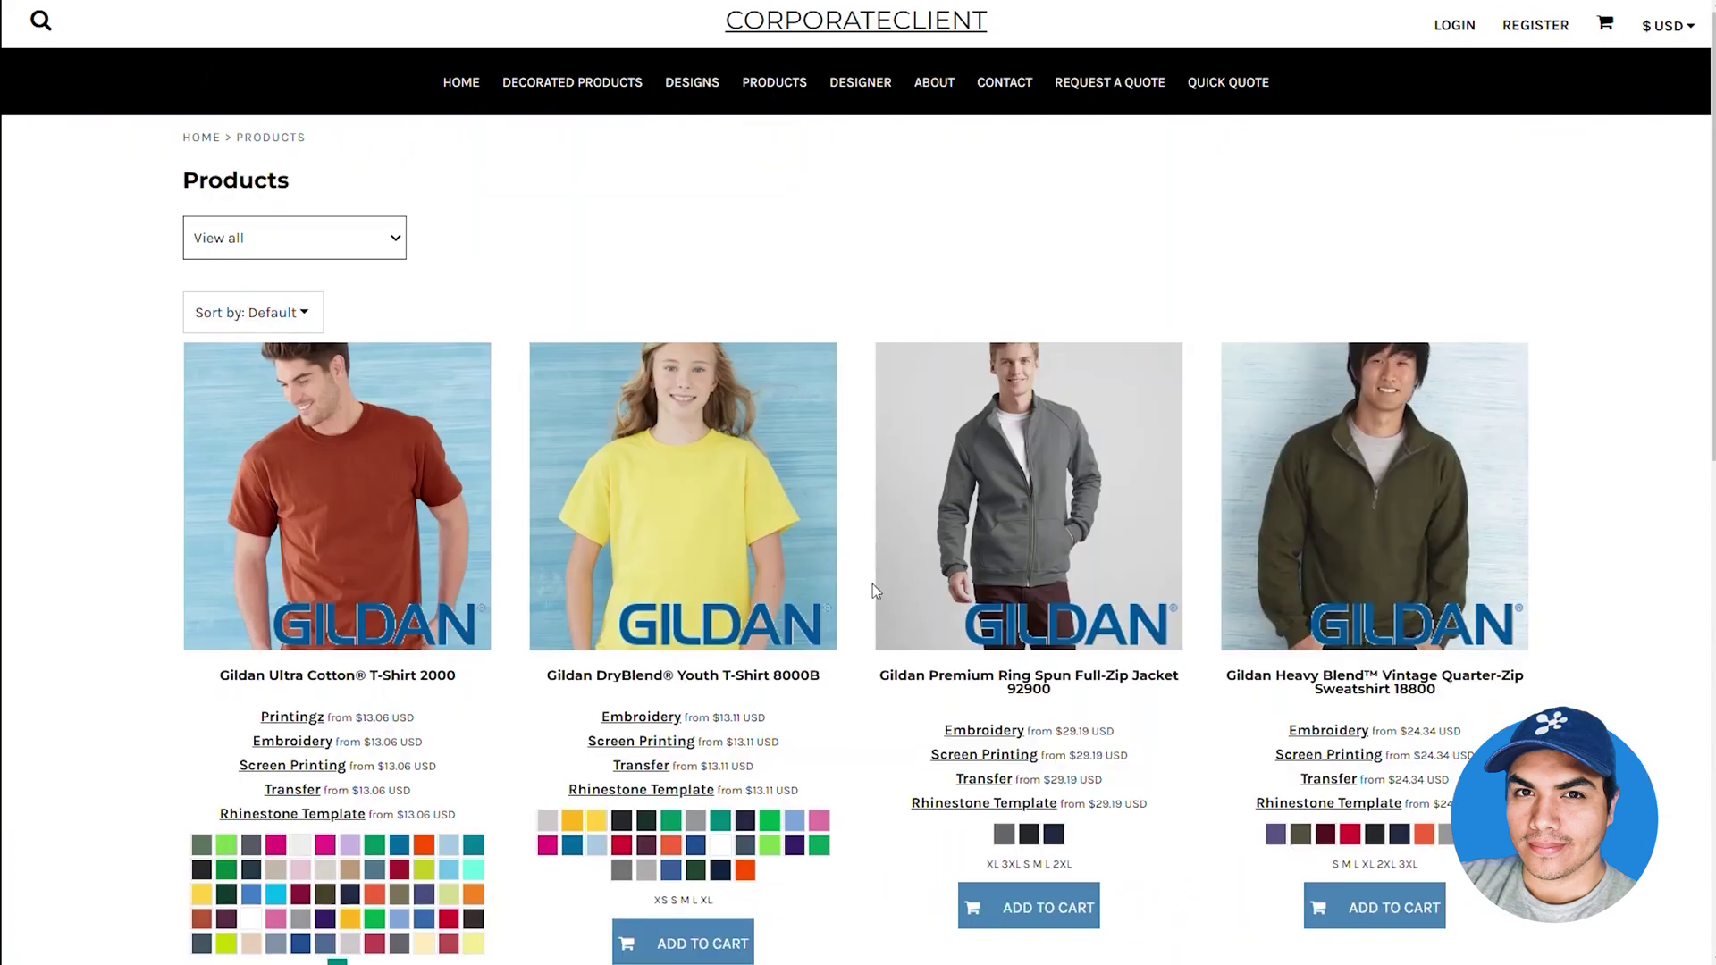
pyautogui.scroll(-2, 872, 583)
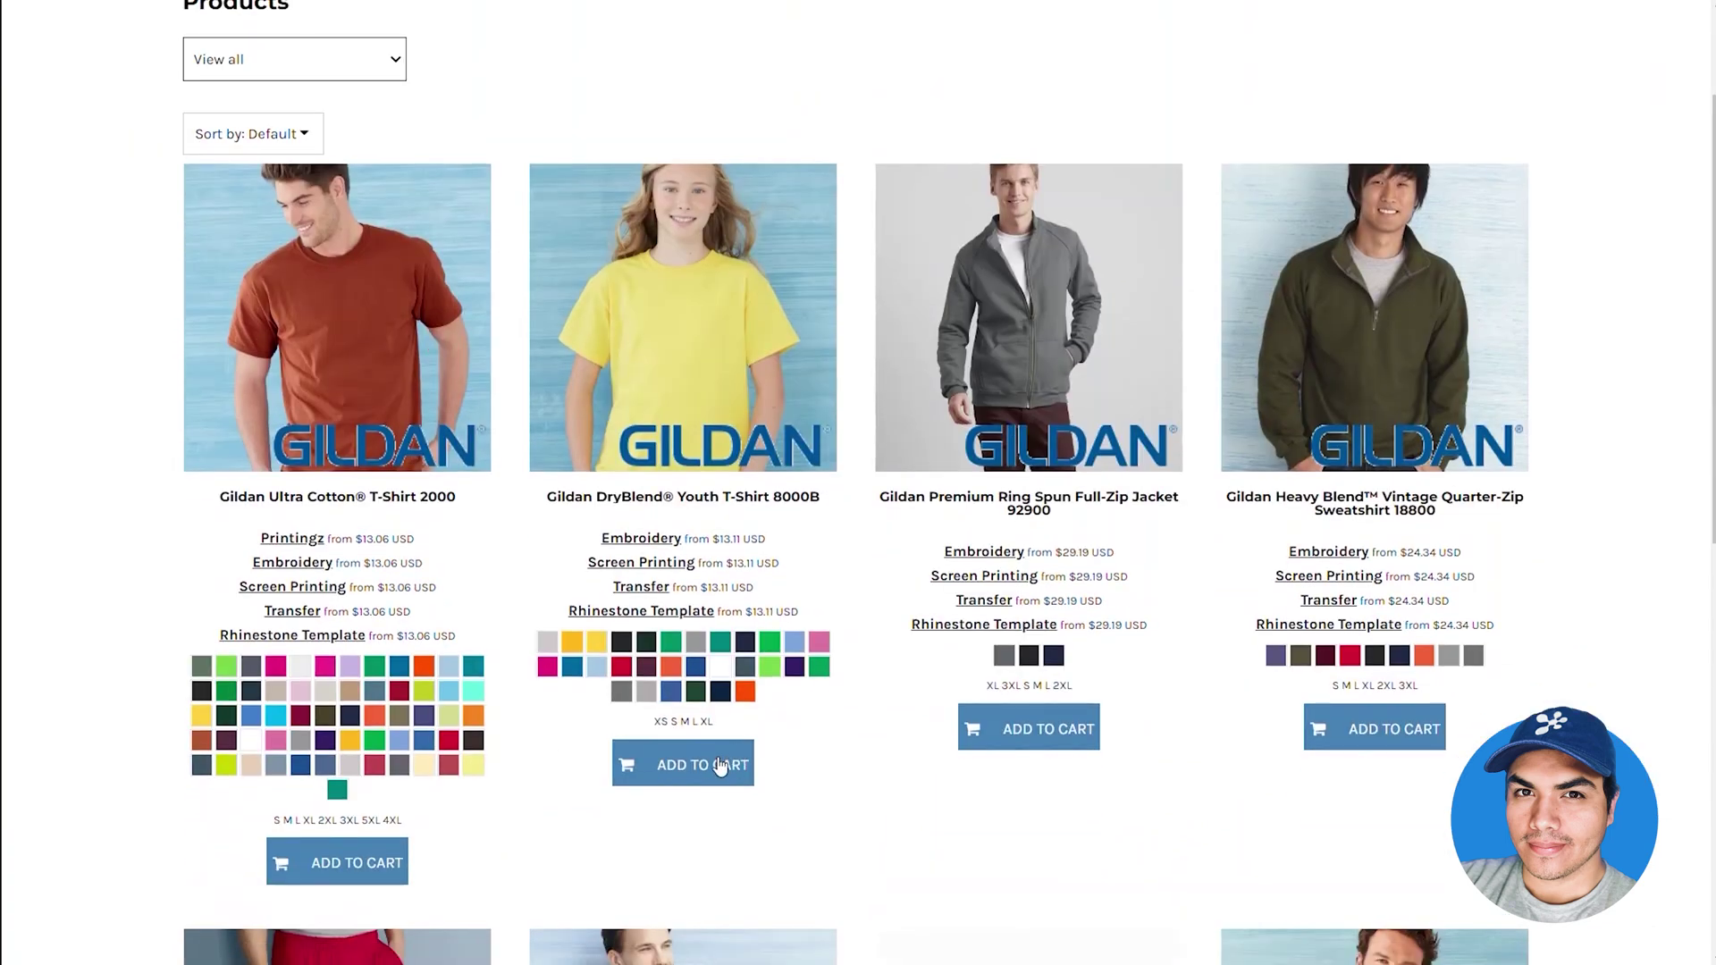
pyautogui.click(720, 767)
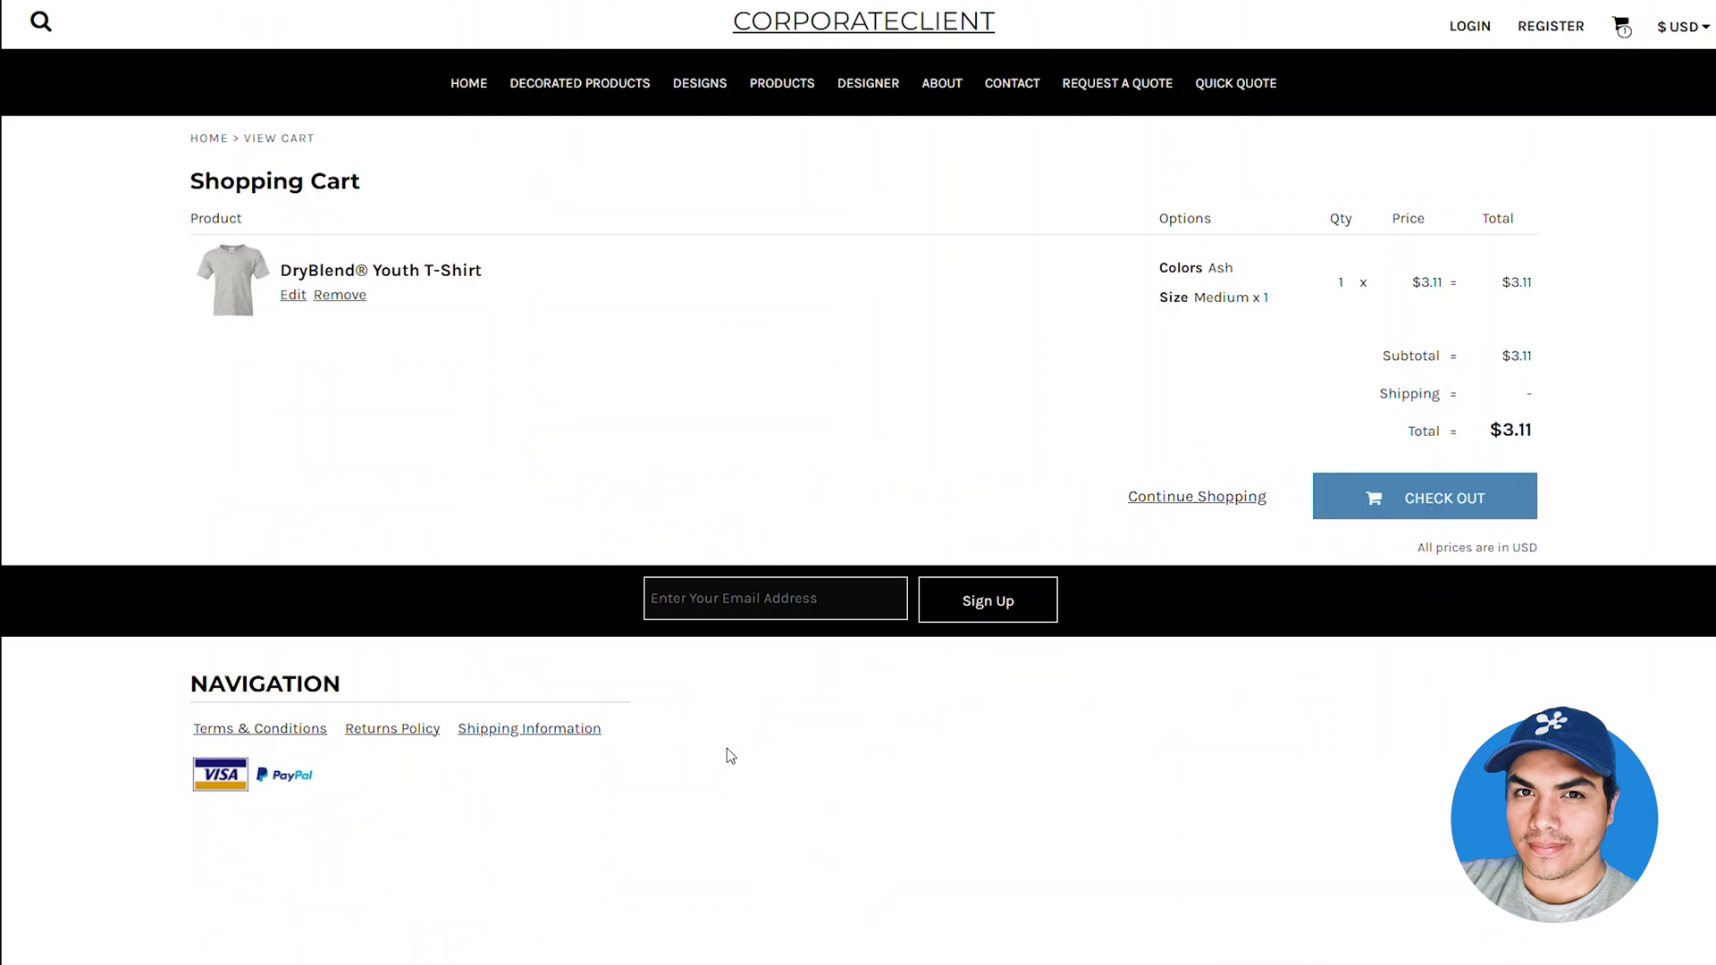
pyautogui.click(1481, 499)
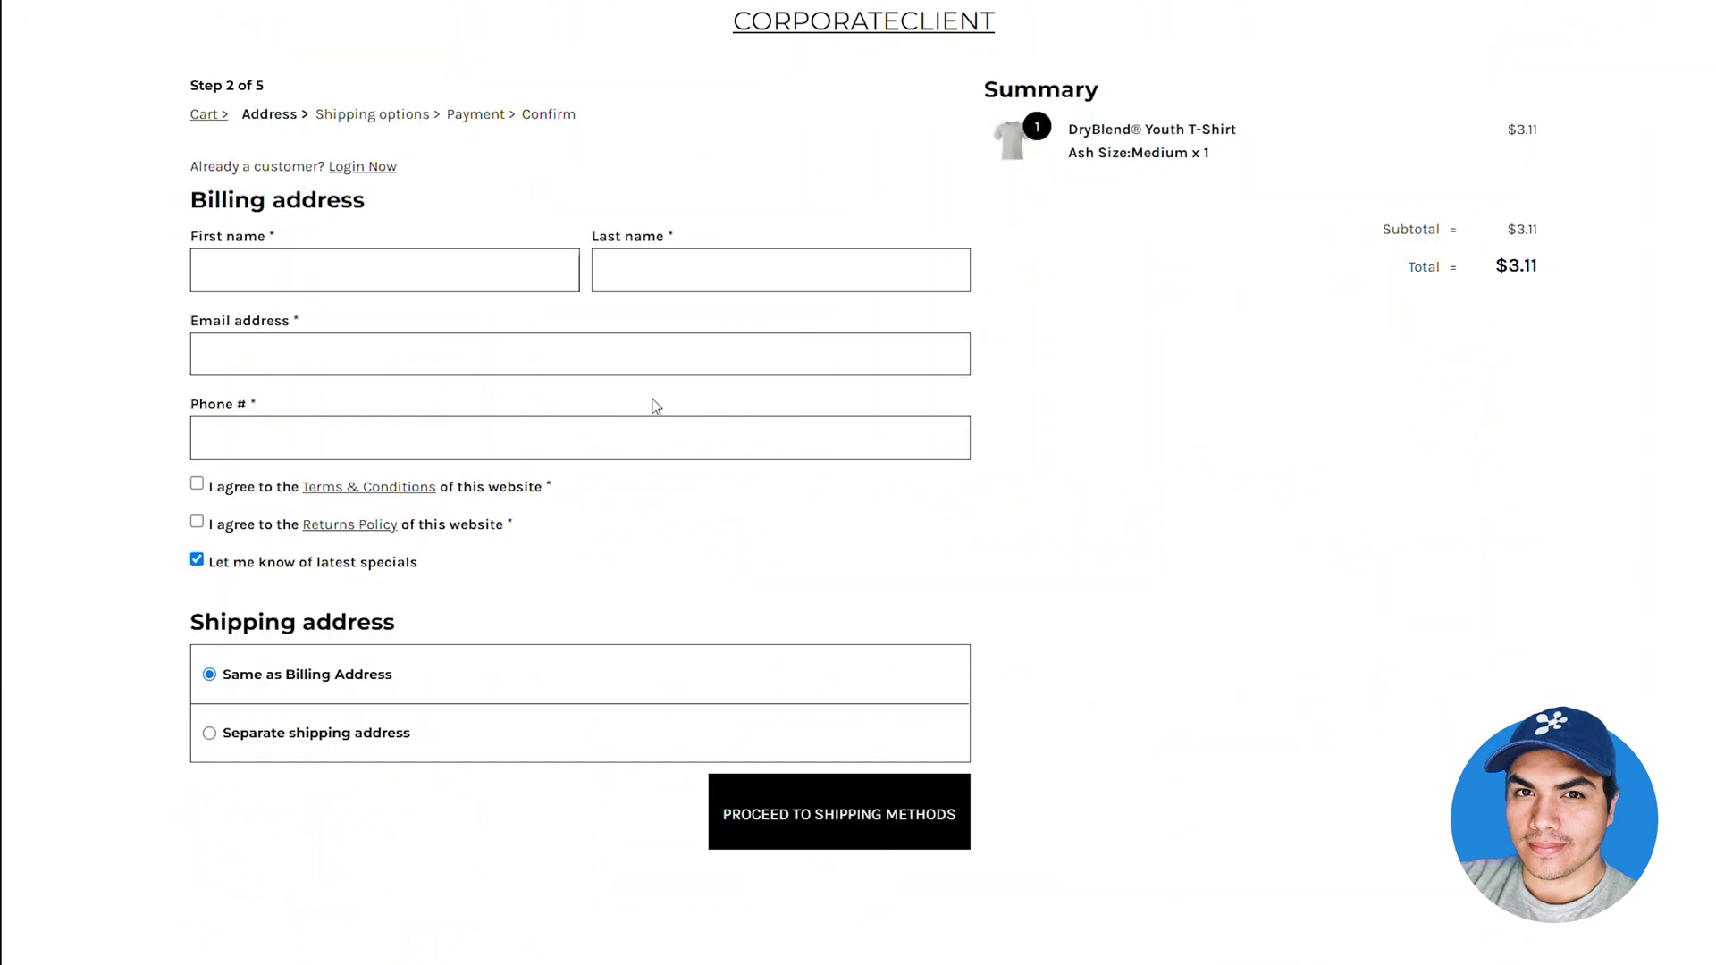
# Enter the customer's first and last name, e-mail and phone in the billing form
pyautogui.click(517, 275)
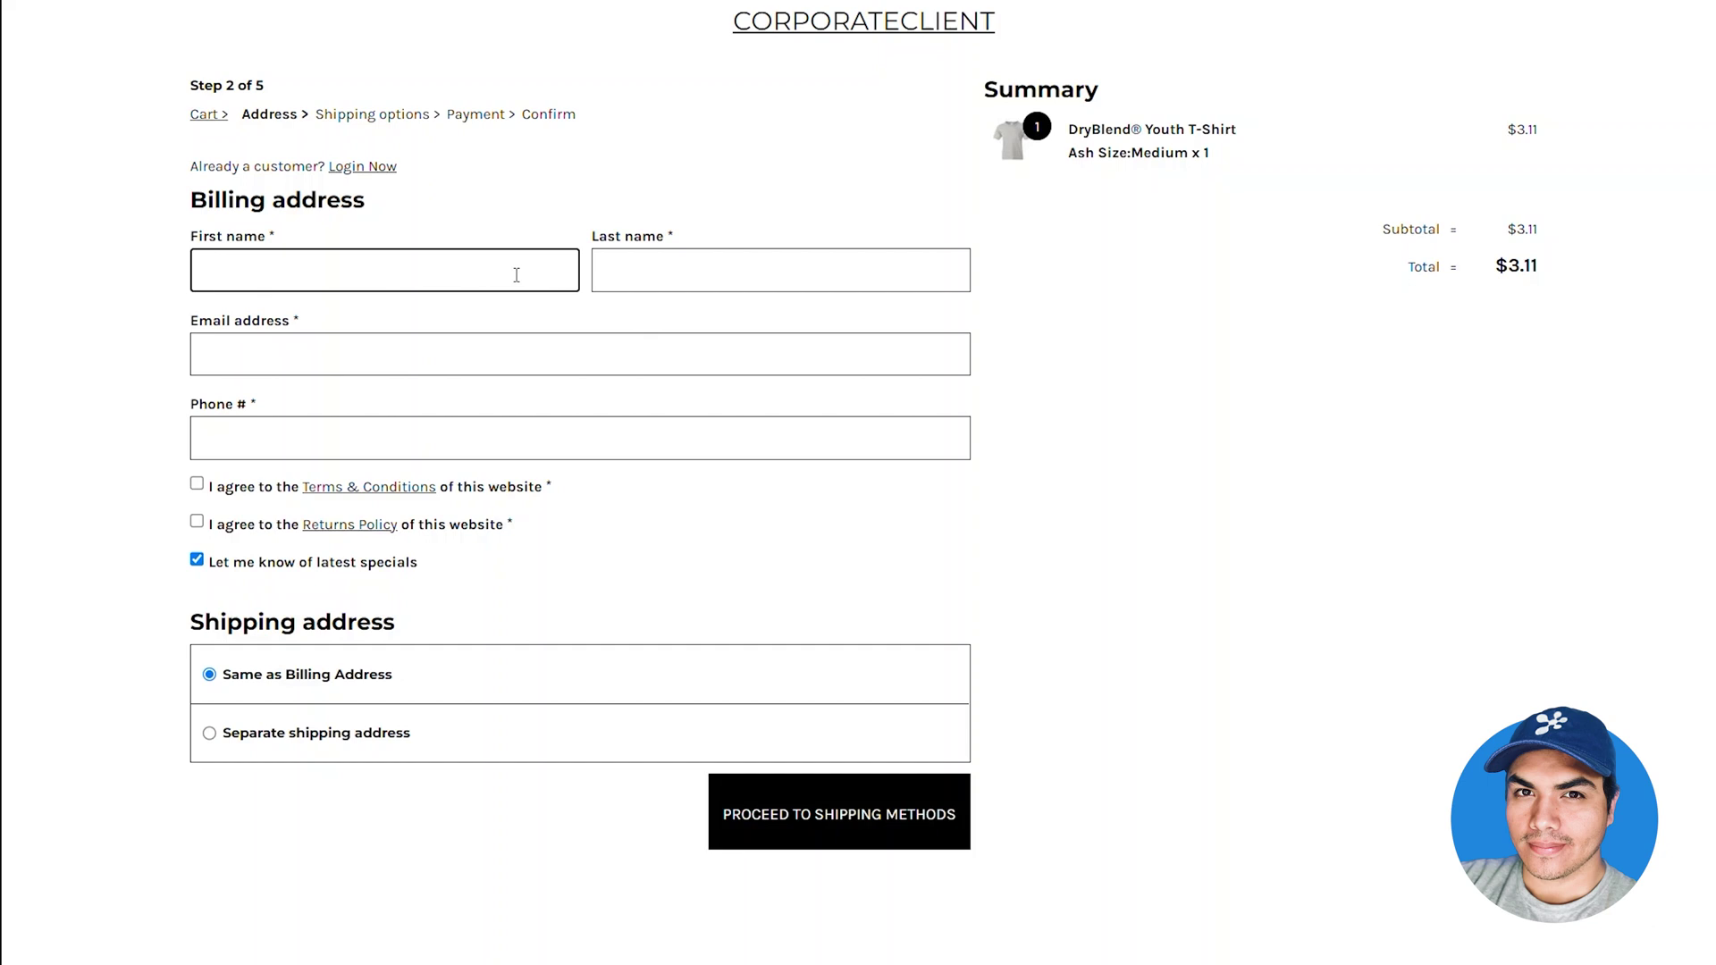
pyautogui.write('John')
pyautogui.press('Tab')
pyautogui.write('Doe')
pyautogui.press('Tab')
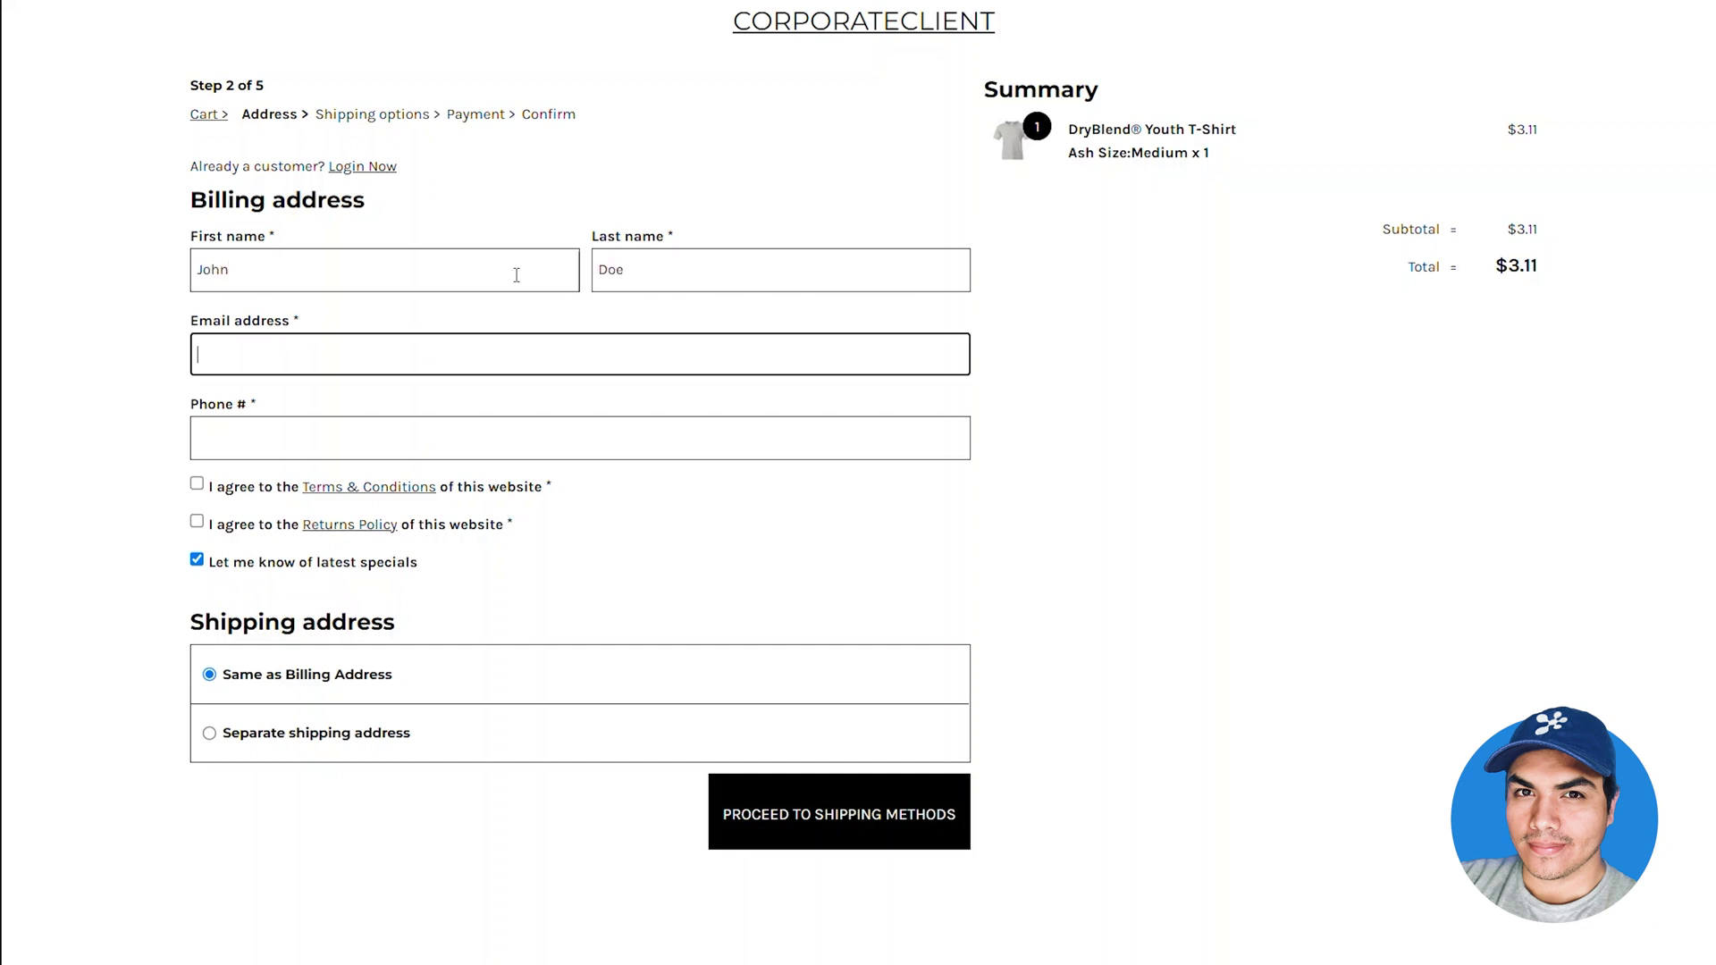
pyautogui.press('Tab')
pyautogui.write('555-555-5555')
# Accept the Terms & Conditions and Returns Policy, decline specials, and proceed to shipping
pyautogui.press('Tab')
pyautogui.press('space')
pyautogui.press('Tab')
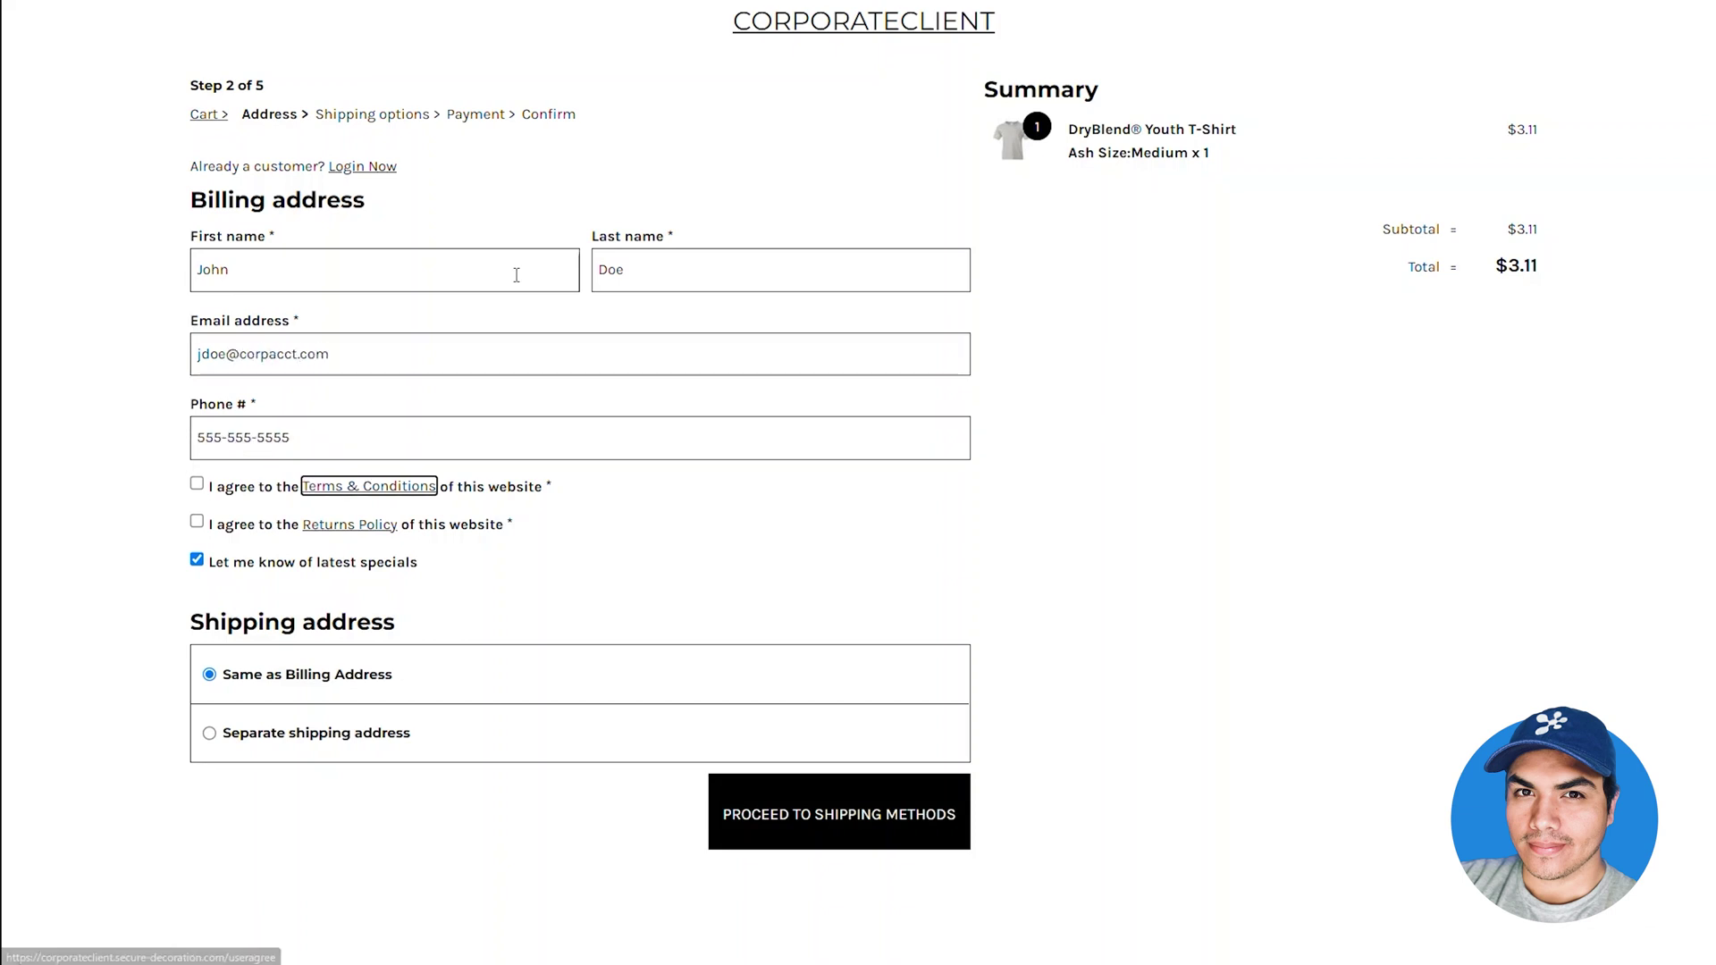
pyautogui.click(197, 521)
pyautogui.click(198, 563)
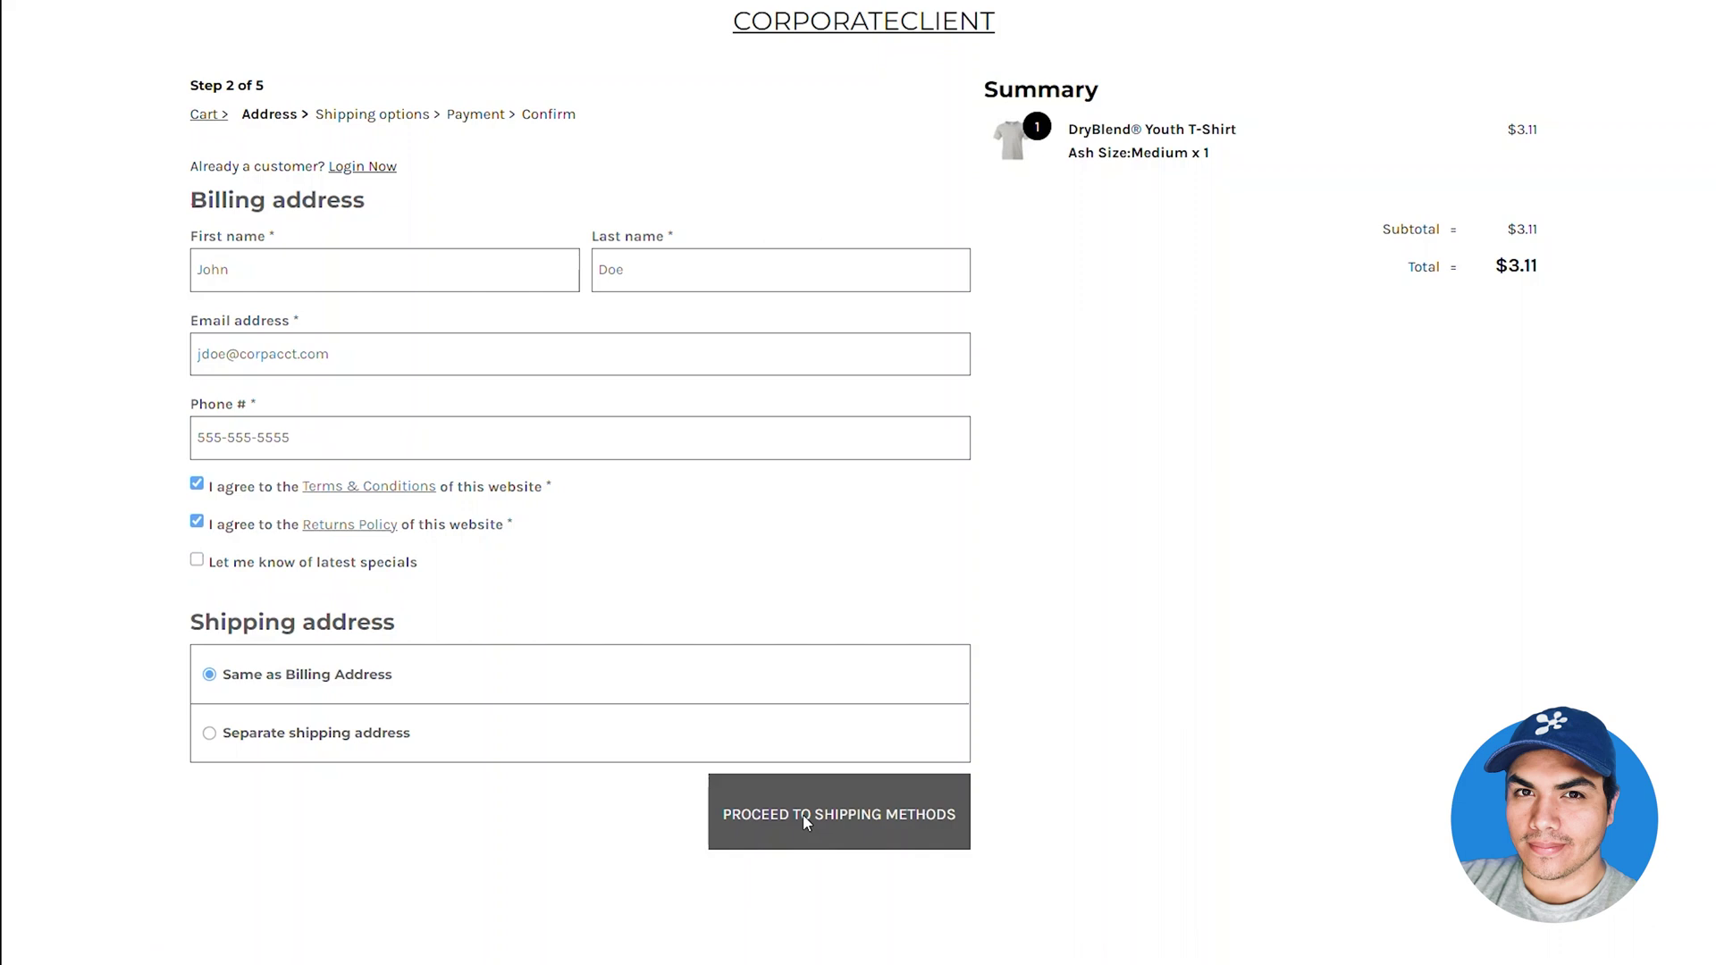
pyautogui.click(804, 821)
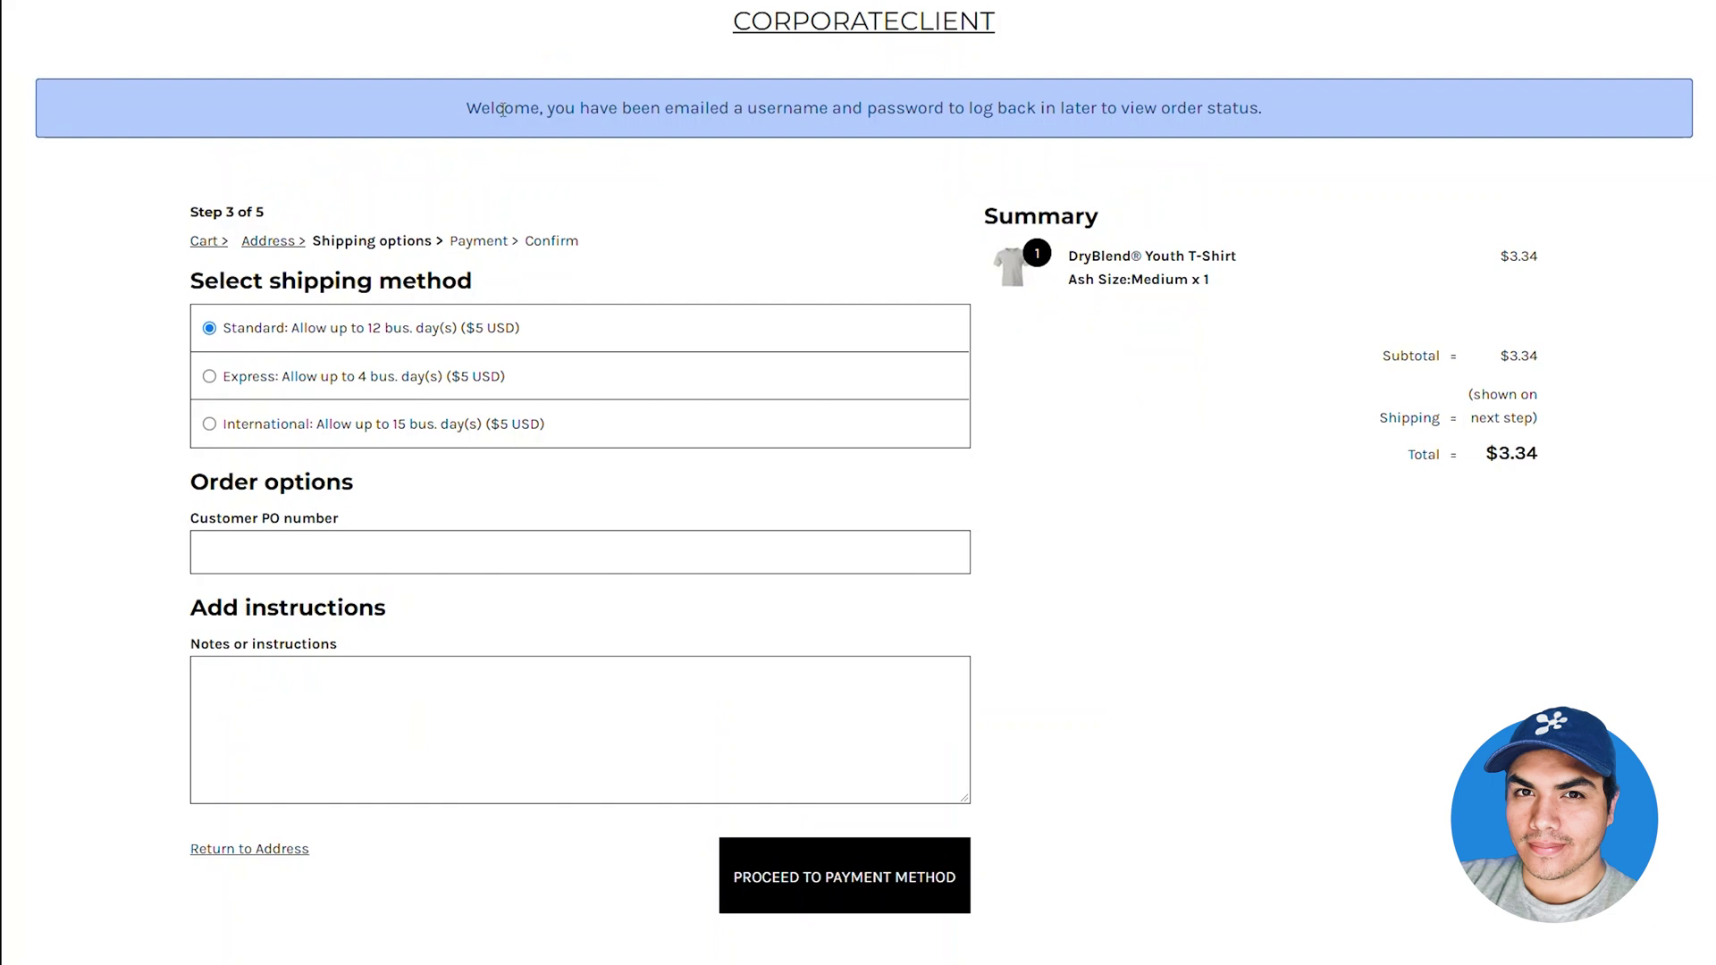
# Reach the payment step and try the Net 30 account terms option, leaving it unticked
pyautogui.moveTo(501, 108); pyautogui.dragTo(999, 161)
pyautogui.click(789, 228)
pyautogui.click(815, 881)
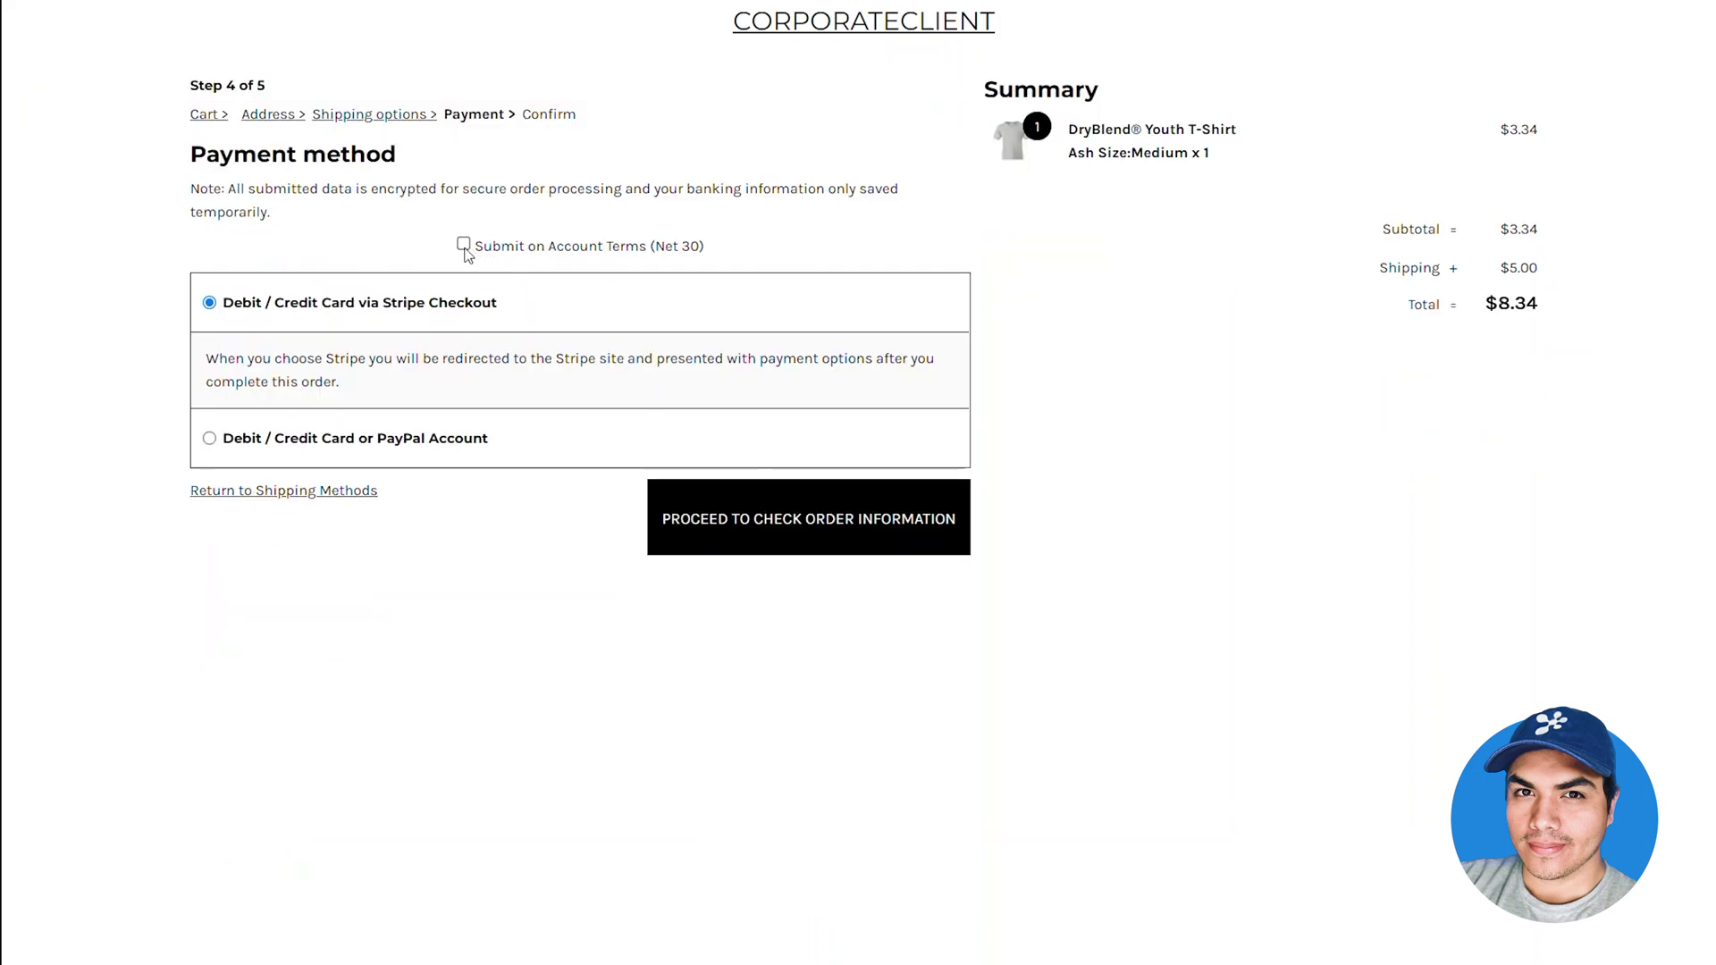
pyautogui.click(464, 247)
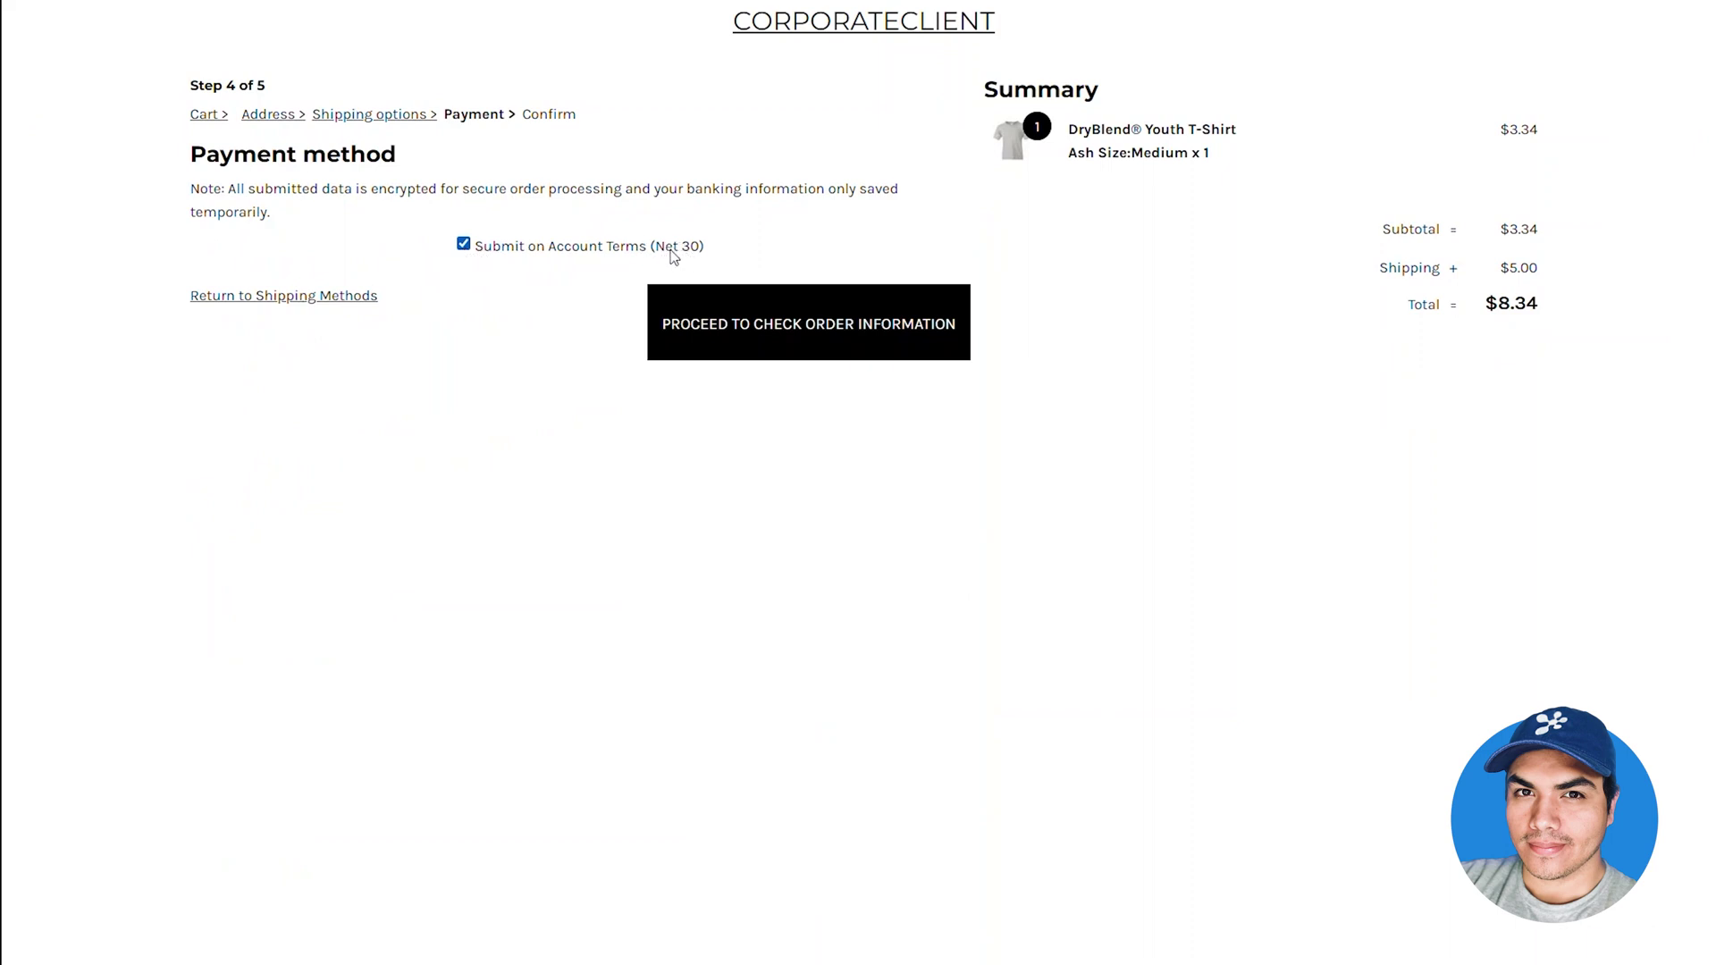
pyautogui.moveTo(701, 248); pyautogui.dragTo(655, 248)
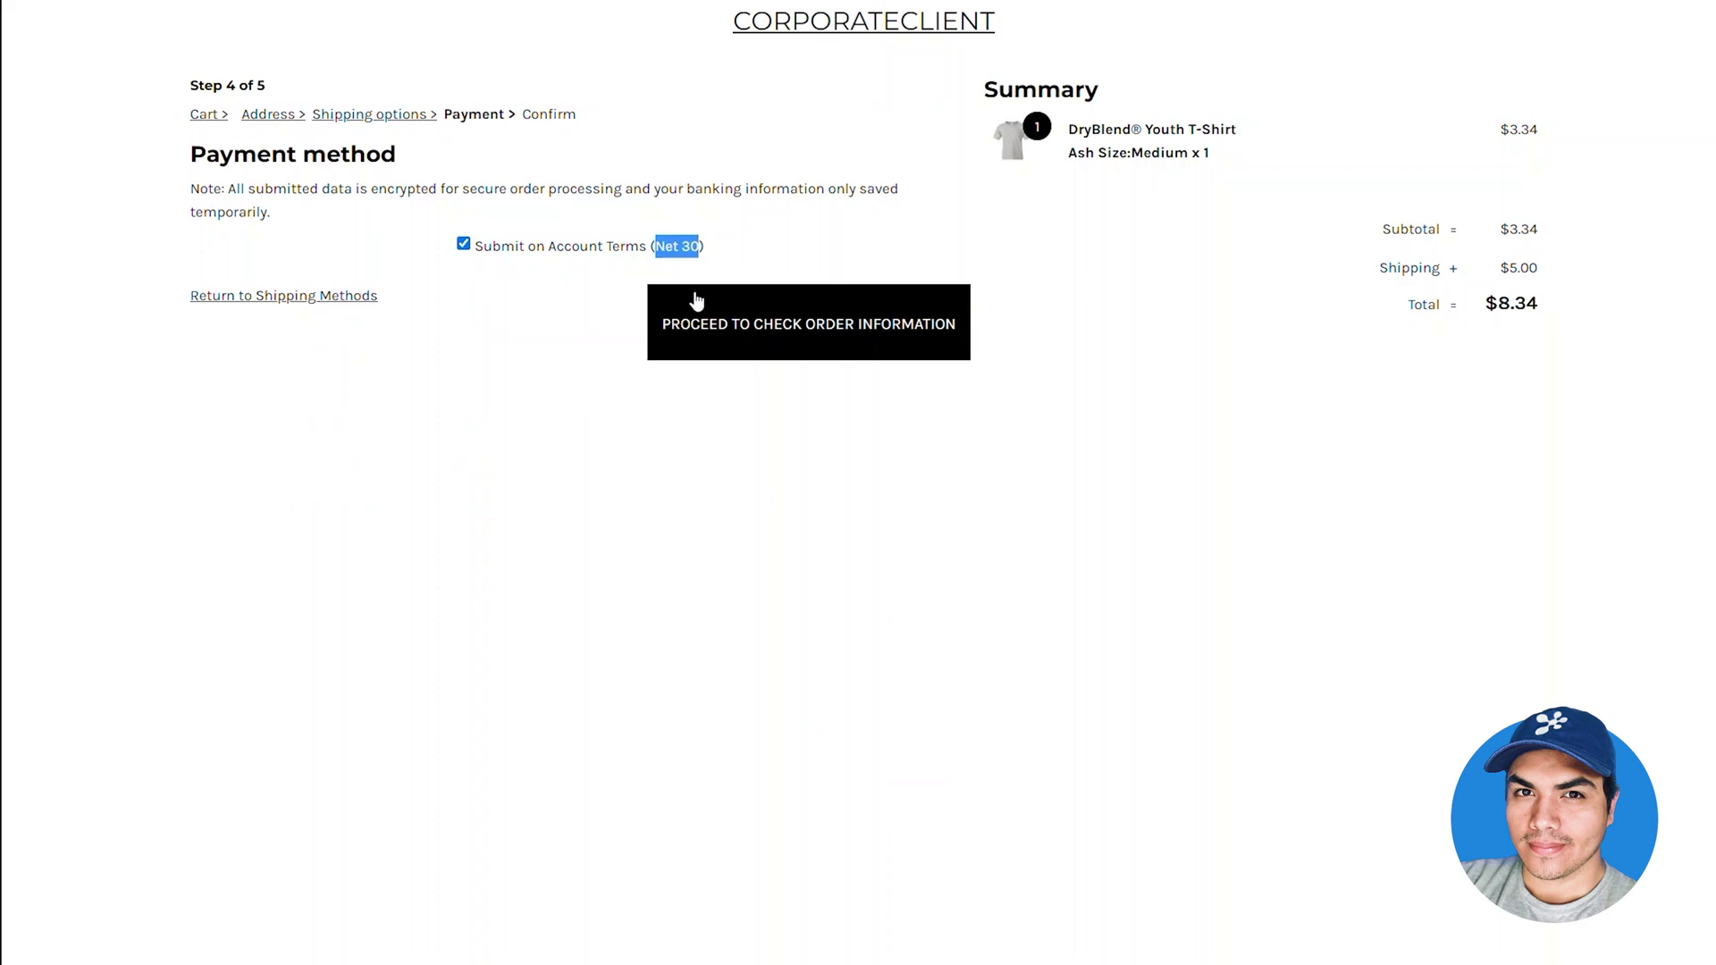
pyautogui.click(642, 251)
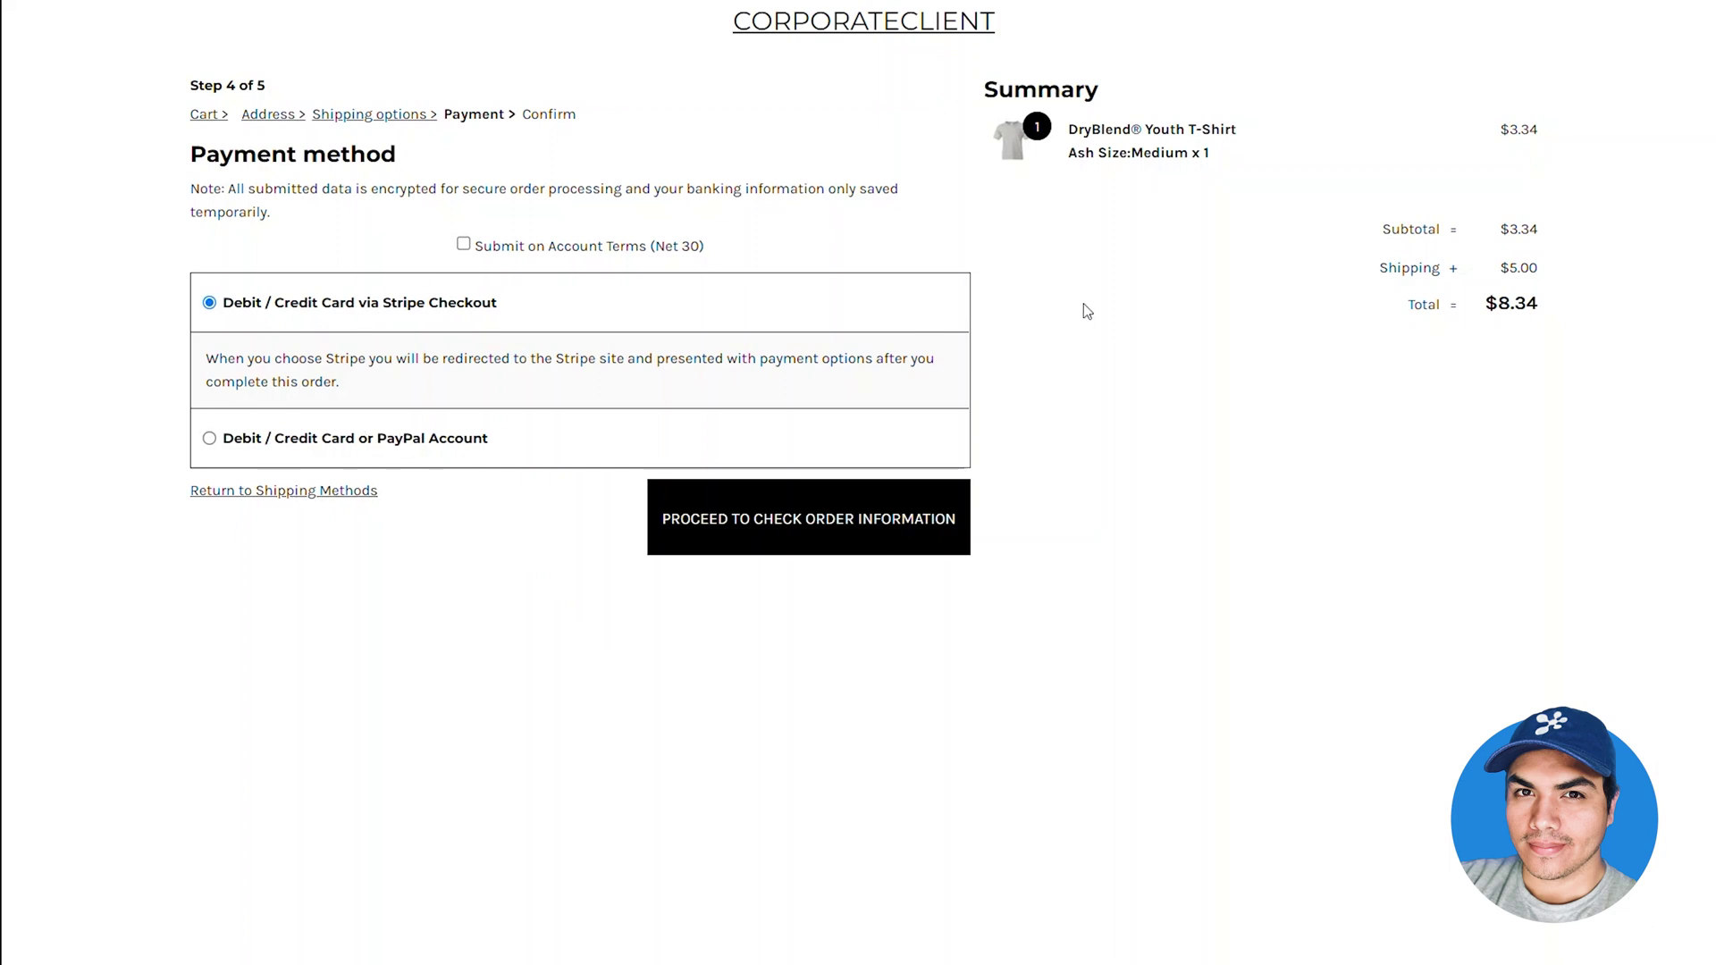
pyautogui.hotkey('ctrl', 'Tab')
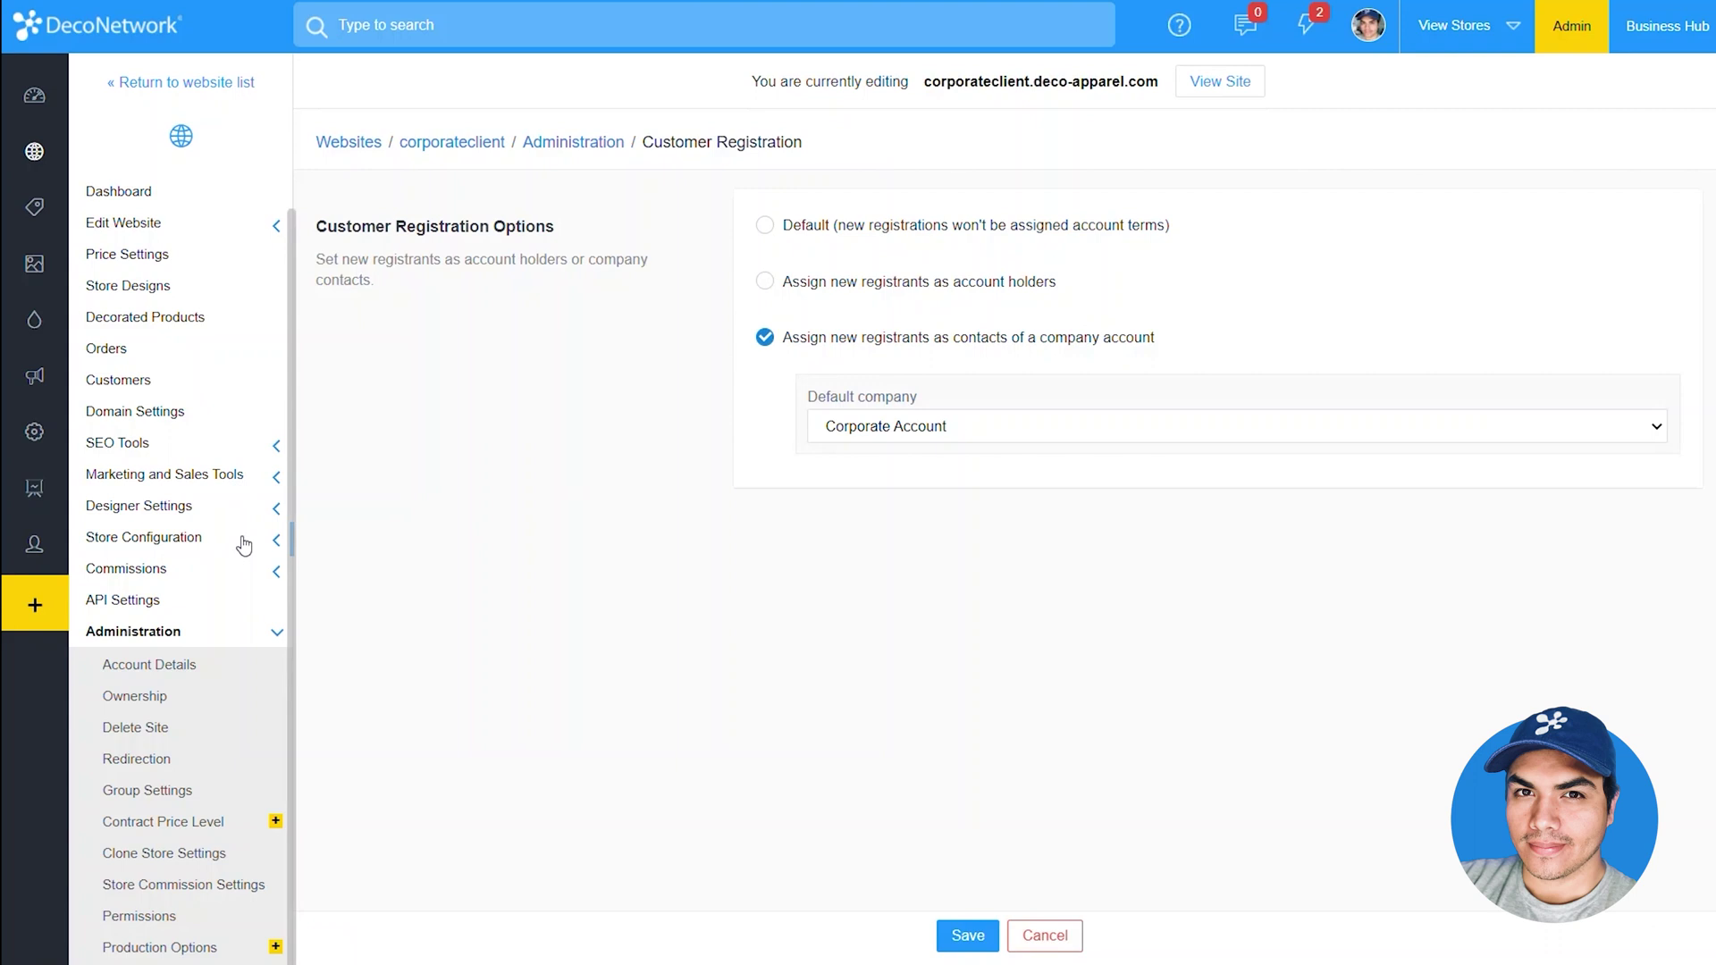
# In Checkout Options, enable 'Customer can only submit orders on account terms' and save
pyautogui.click(173, 541)
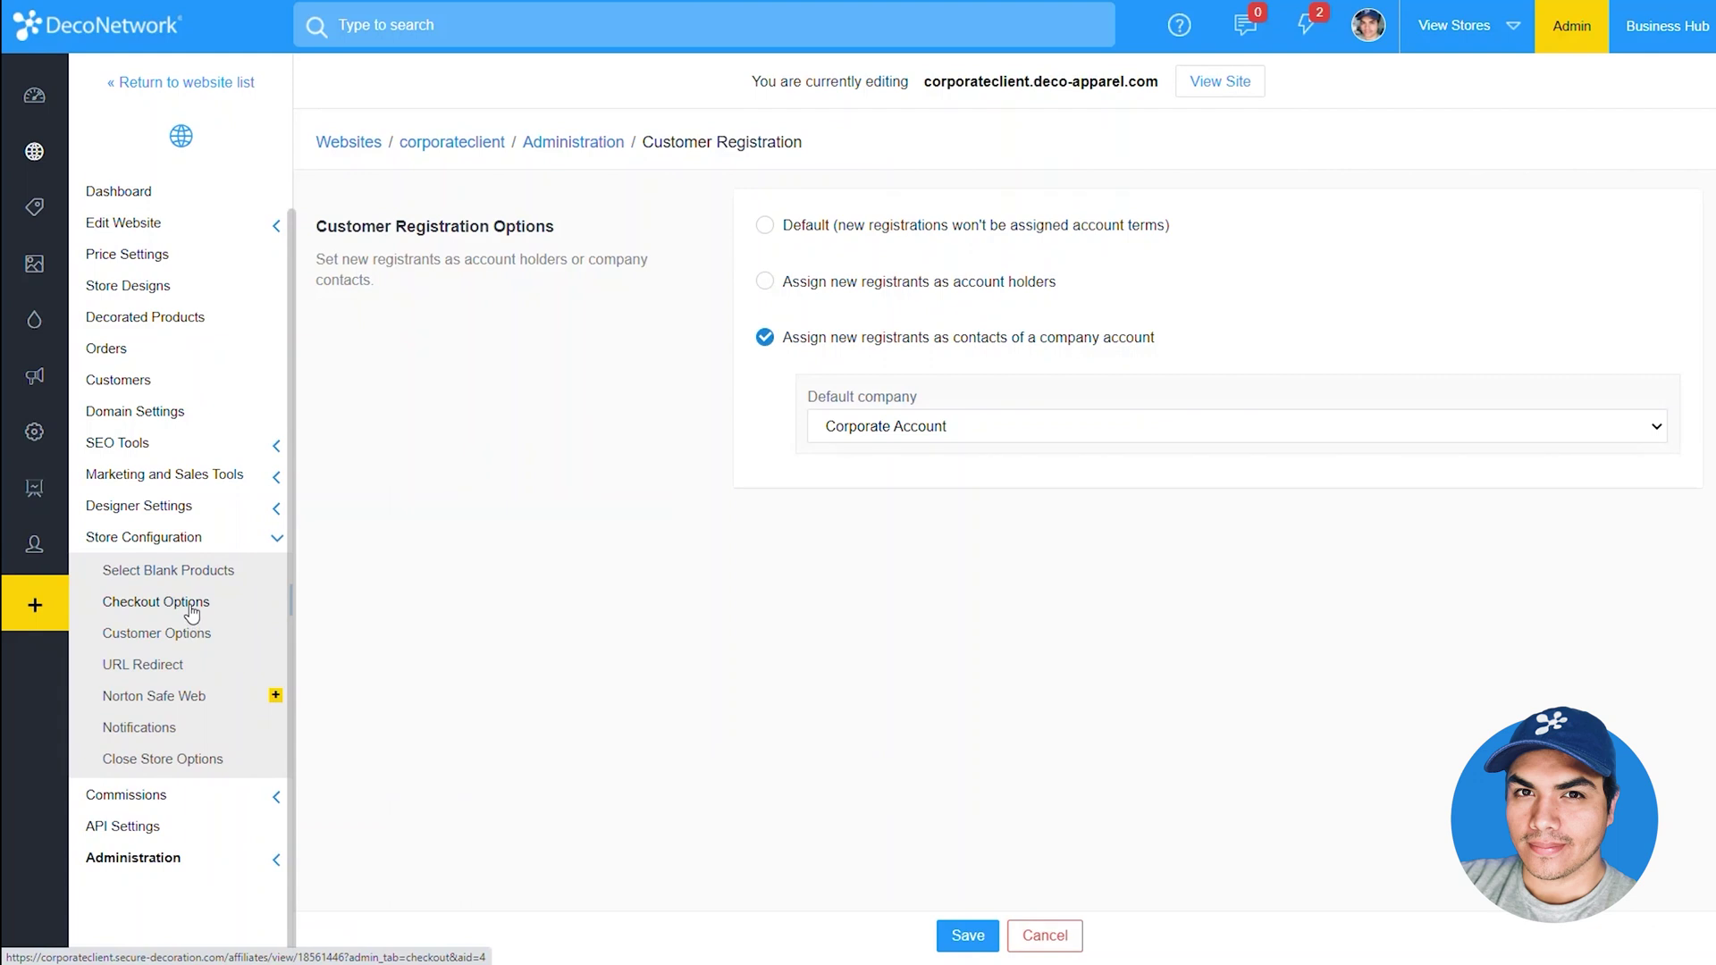
pyautogui.click(192, 614)
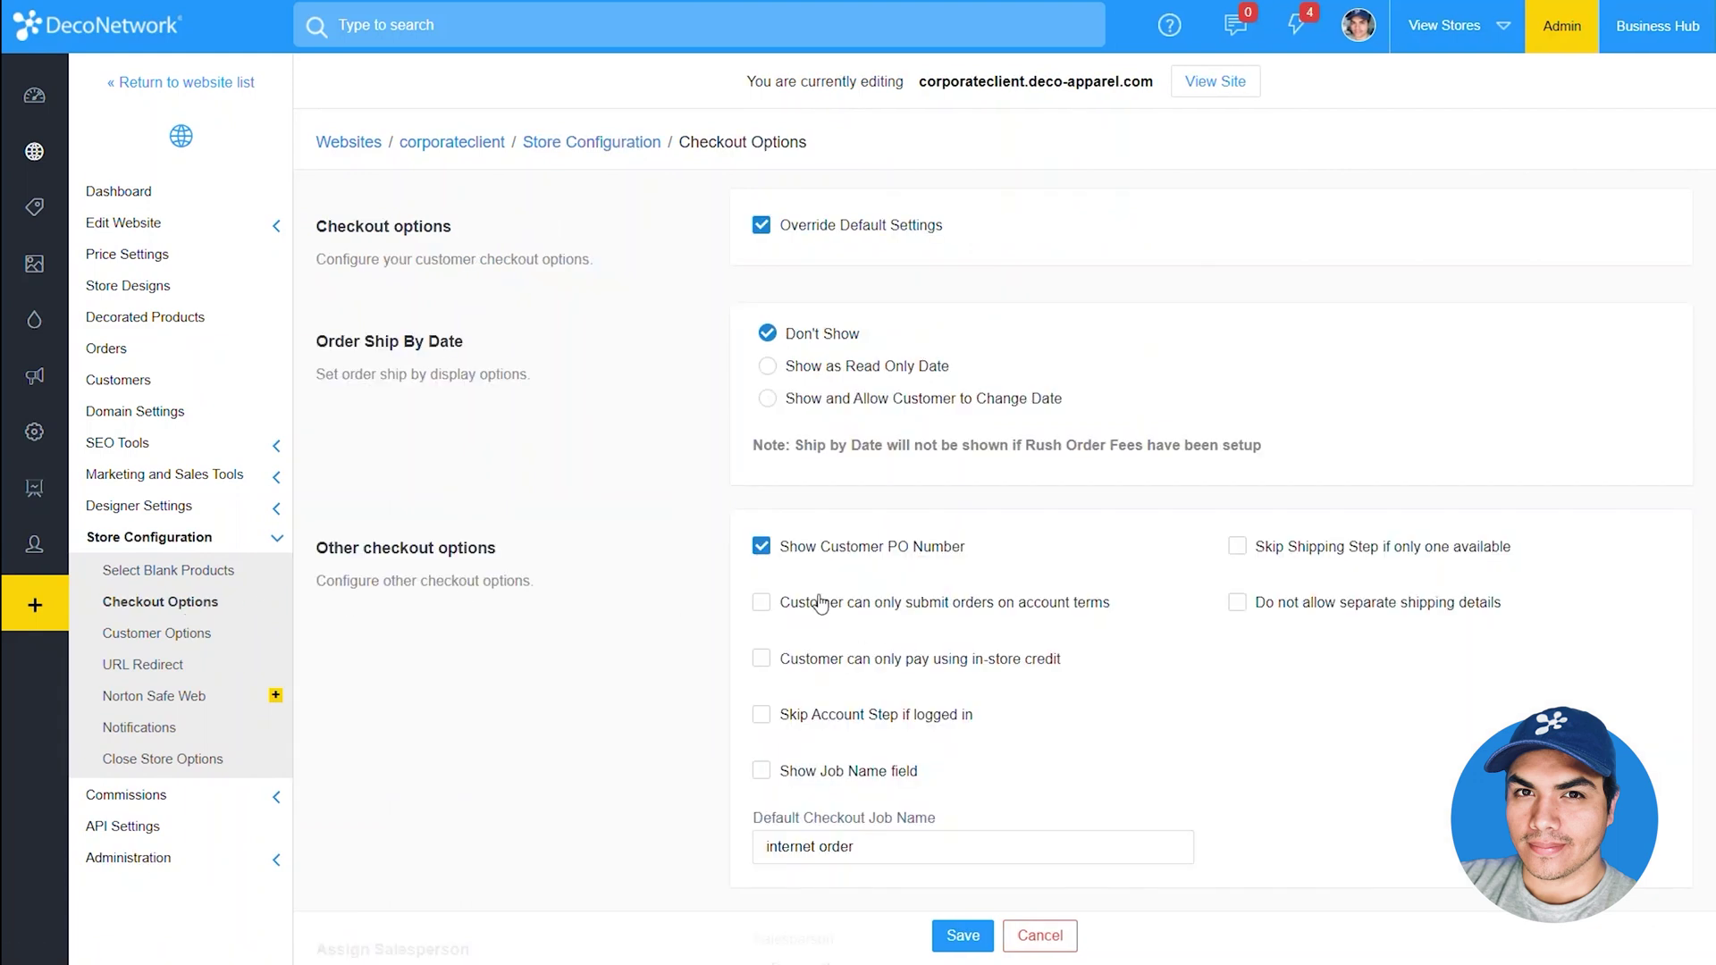
pyautogui.click(885, 609)
pyautogui.click(964, 936)
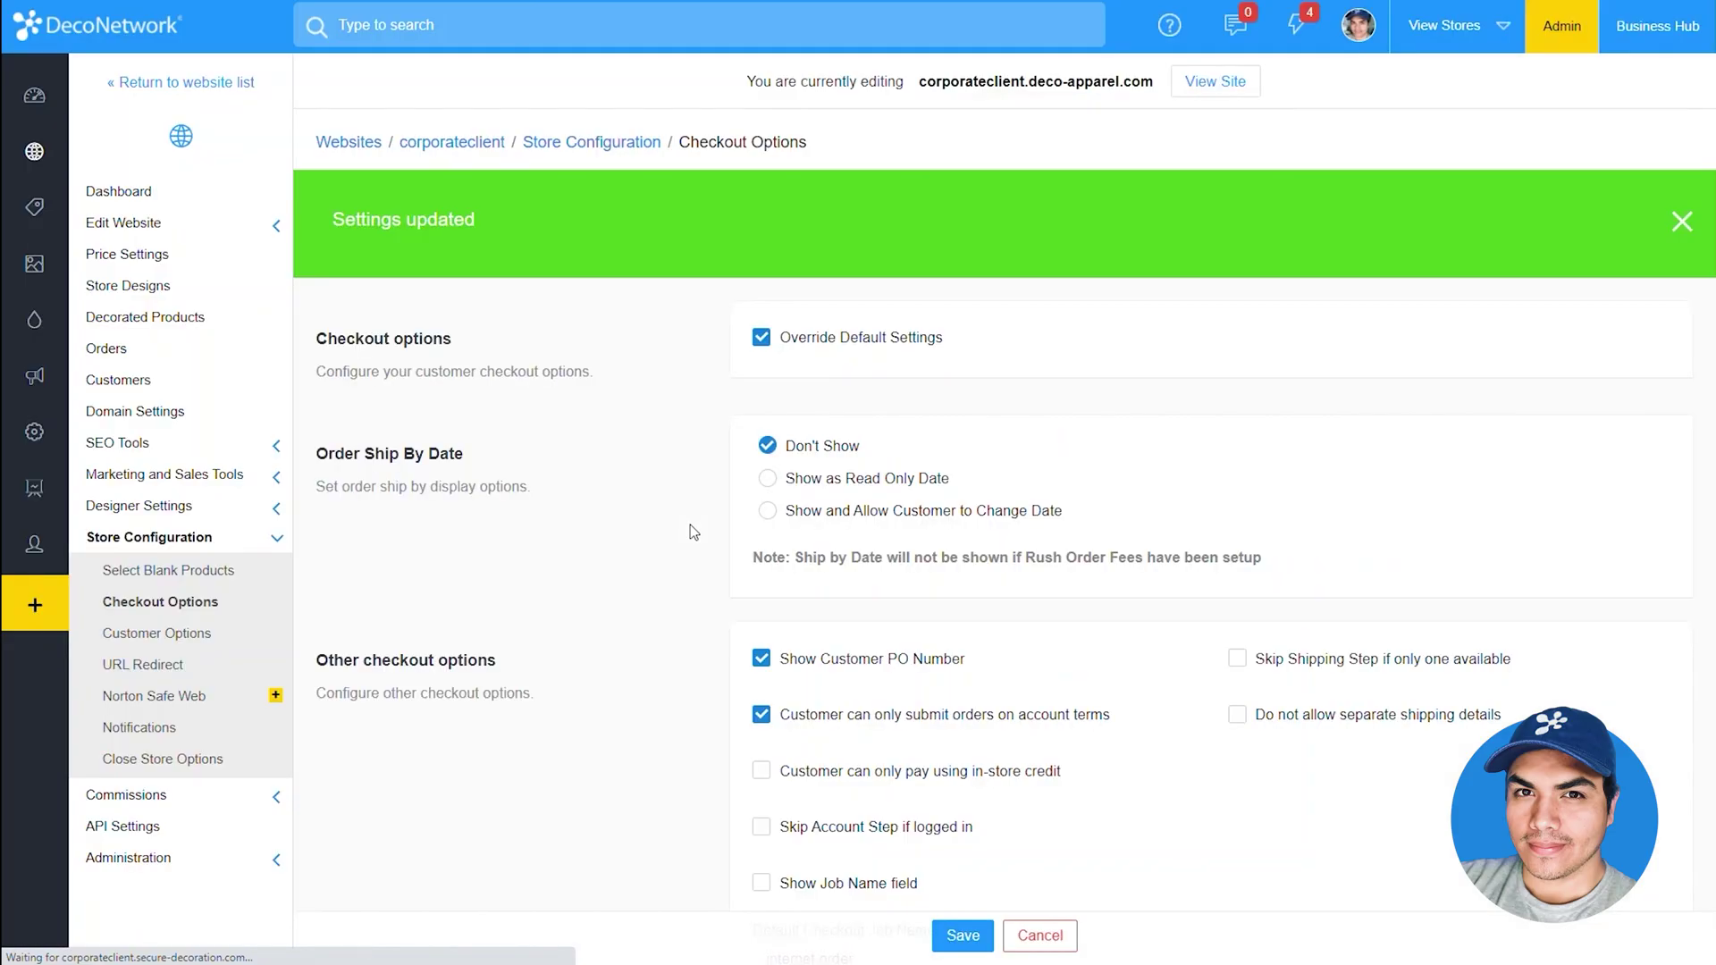
pyautogui.hotkey('alt', 'Tab')
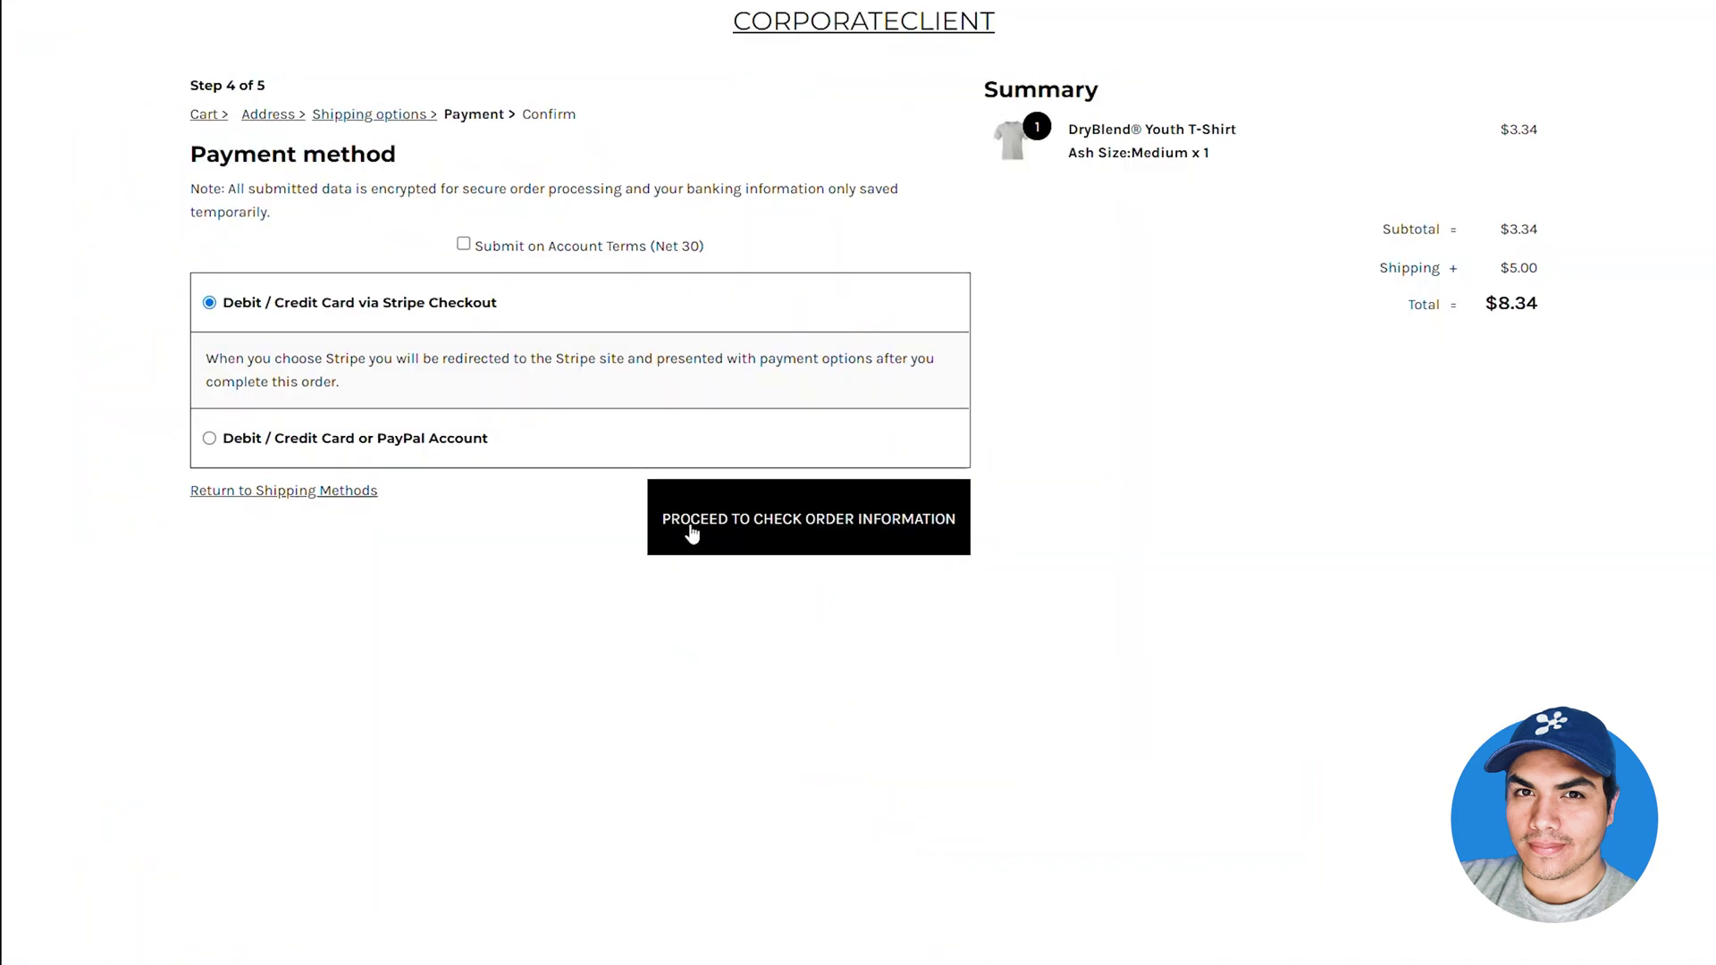
# Submit the T-shirt order on account terms through to the Order completed page
pyautogui.click(691, 527)
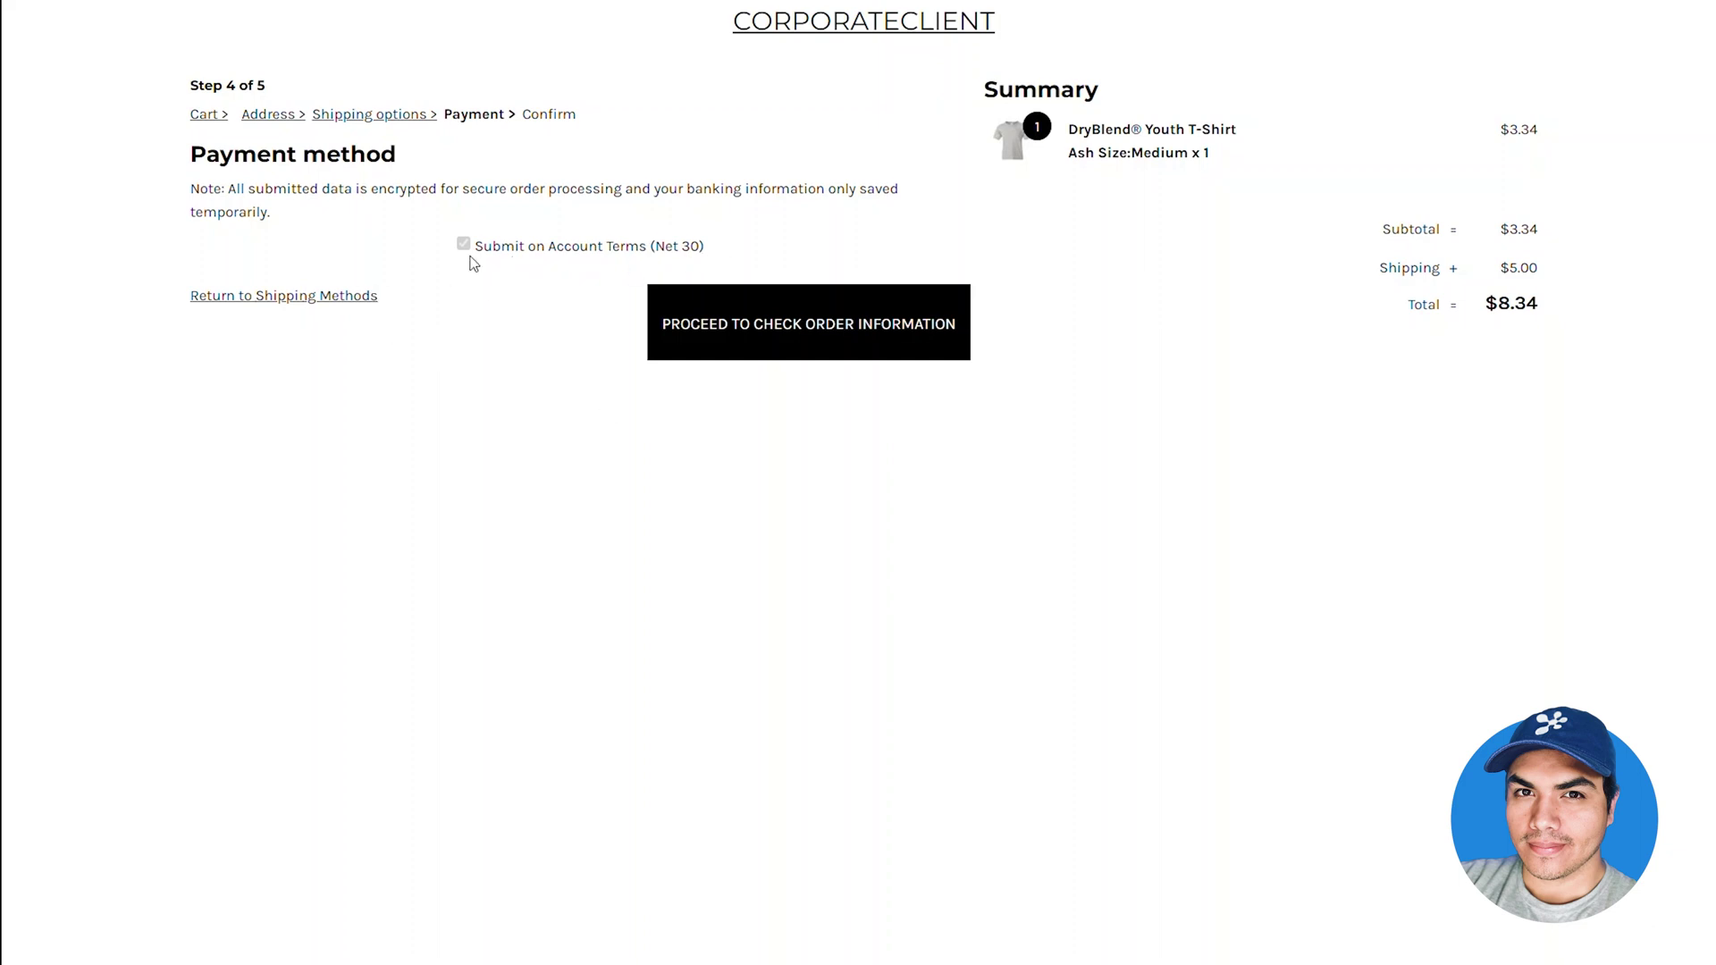
pyautogui.click(821, 335)
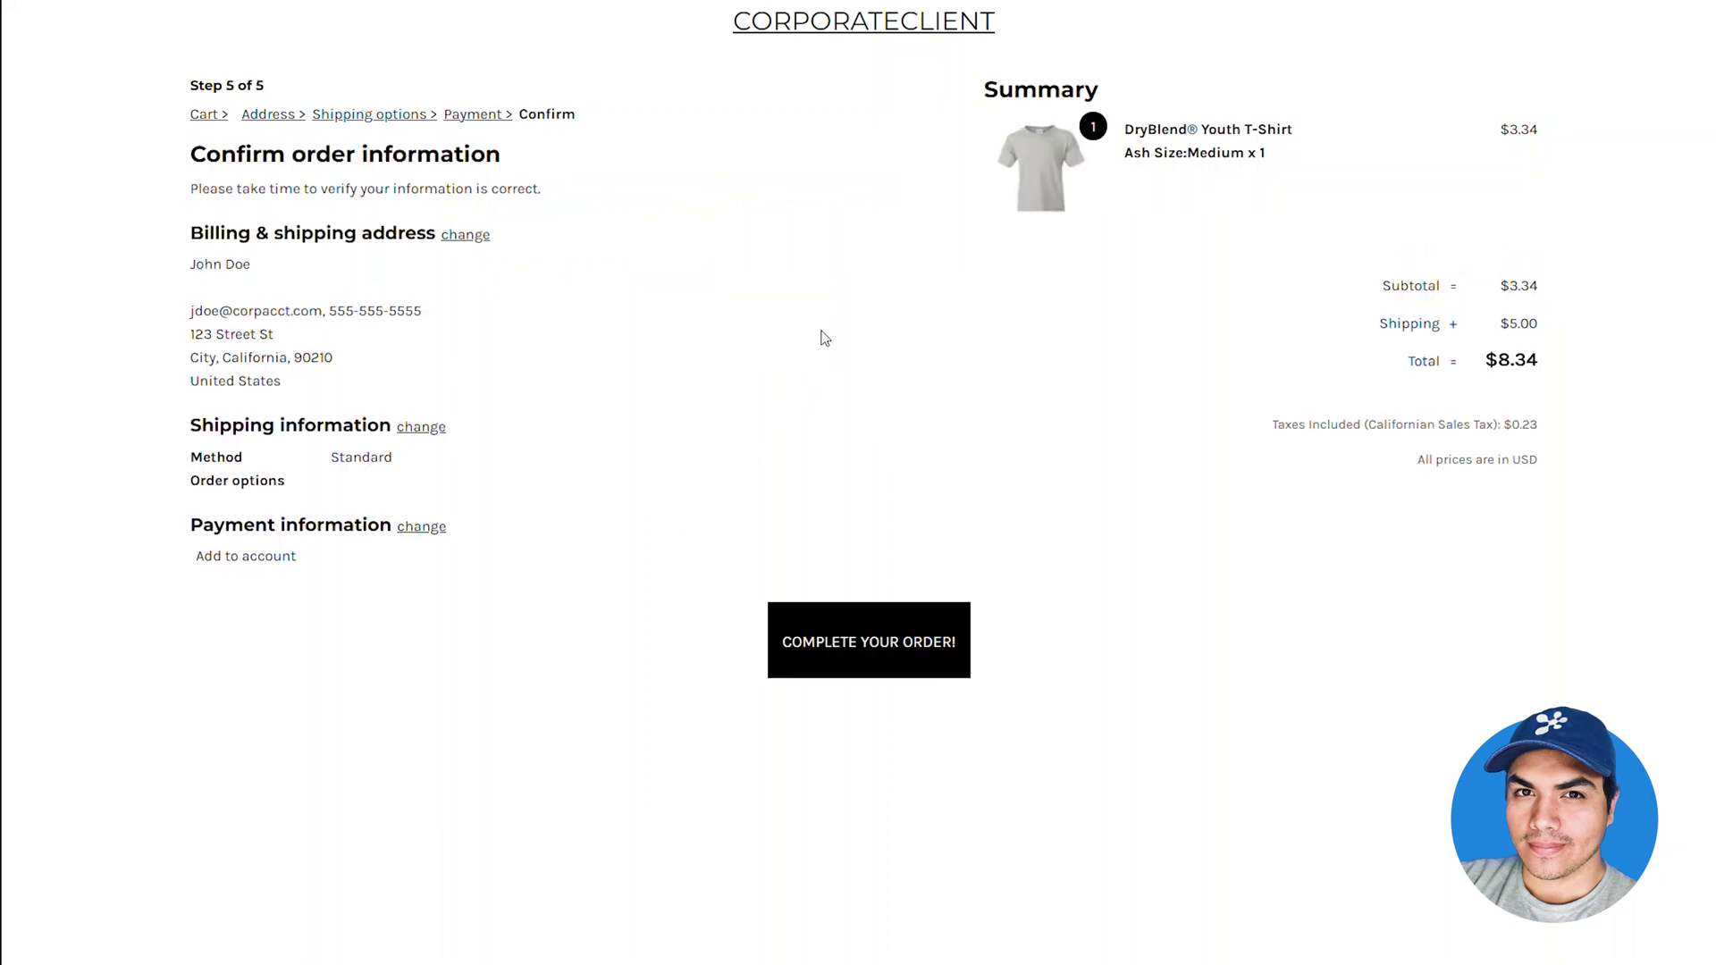
pyautogui.click(870, 657)
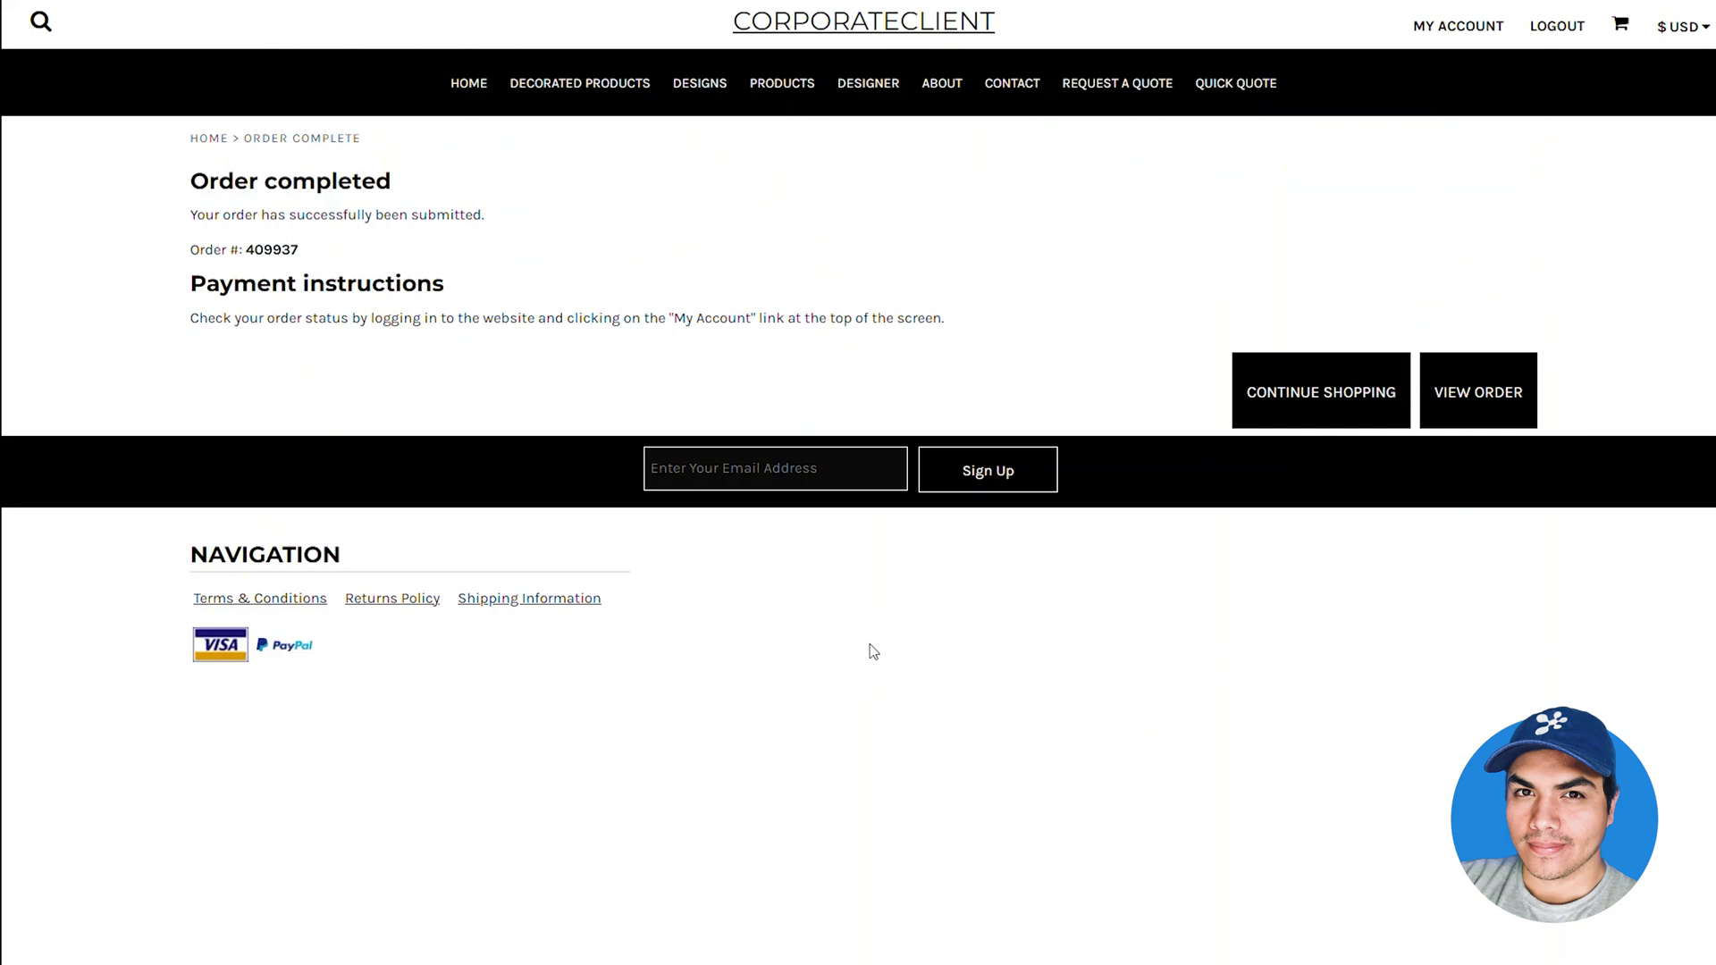
# Reload the Corporate Account from Companies and list its orders, showing the $8.34 In Production order outstanding
pyautogui.hotkey('alt', 'Tab')
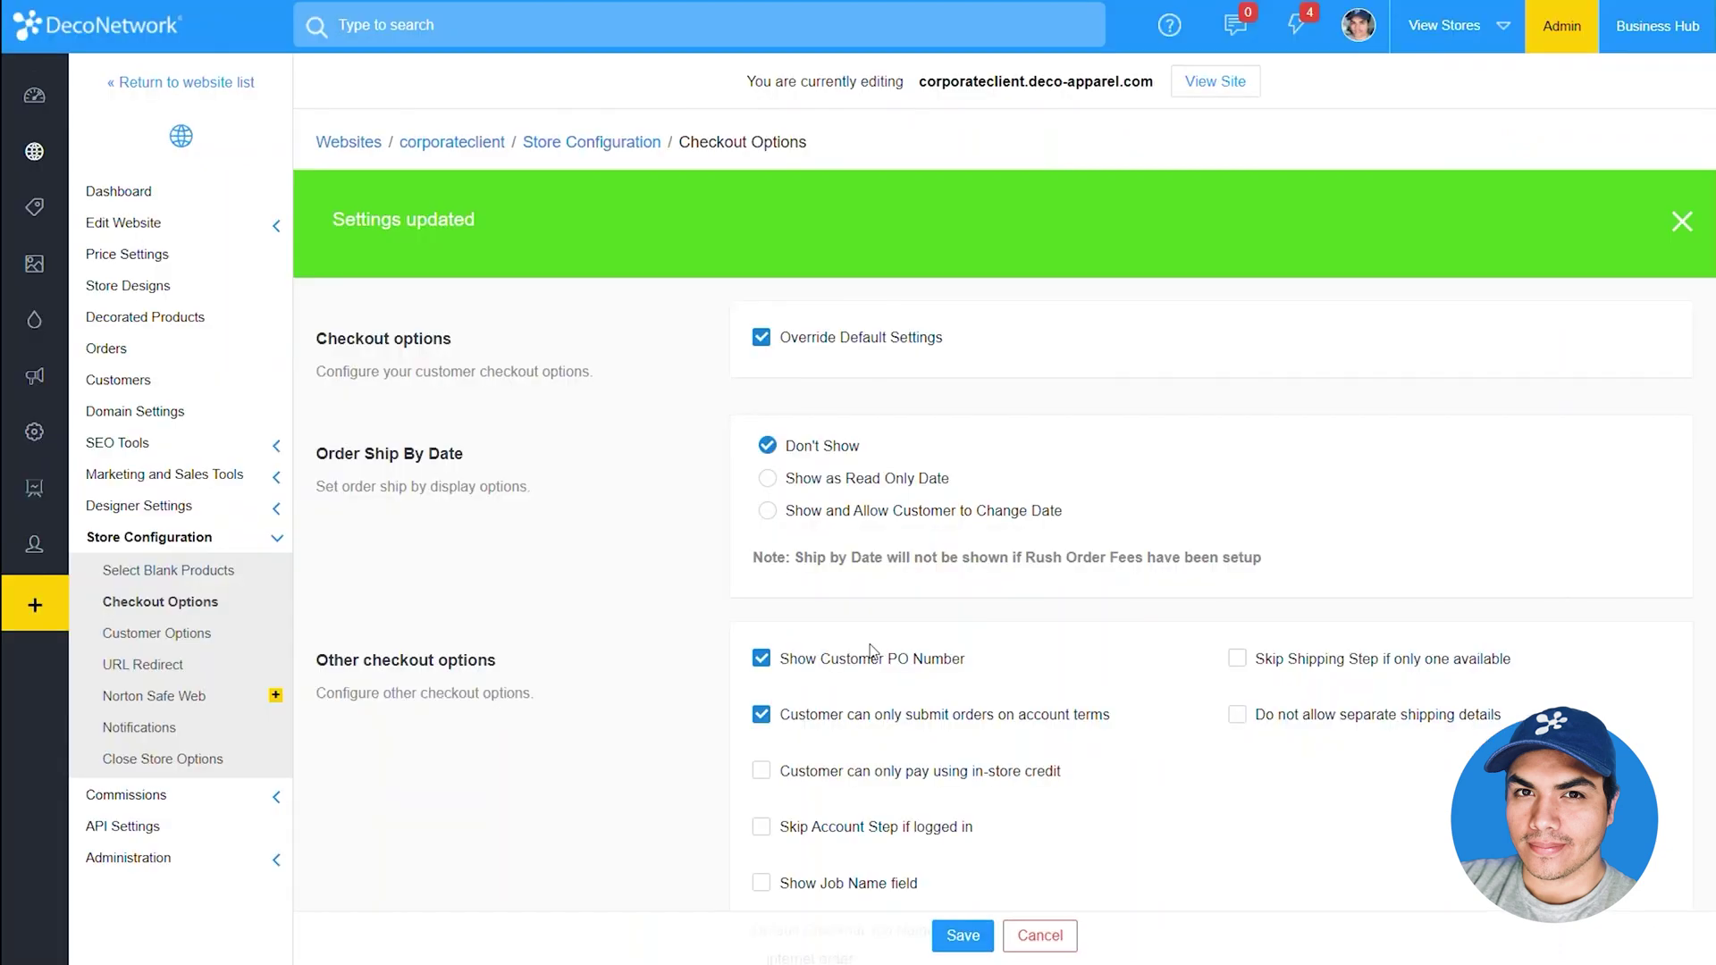
pyautogui.hotkey('alt', 'Tab')
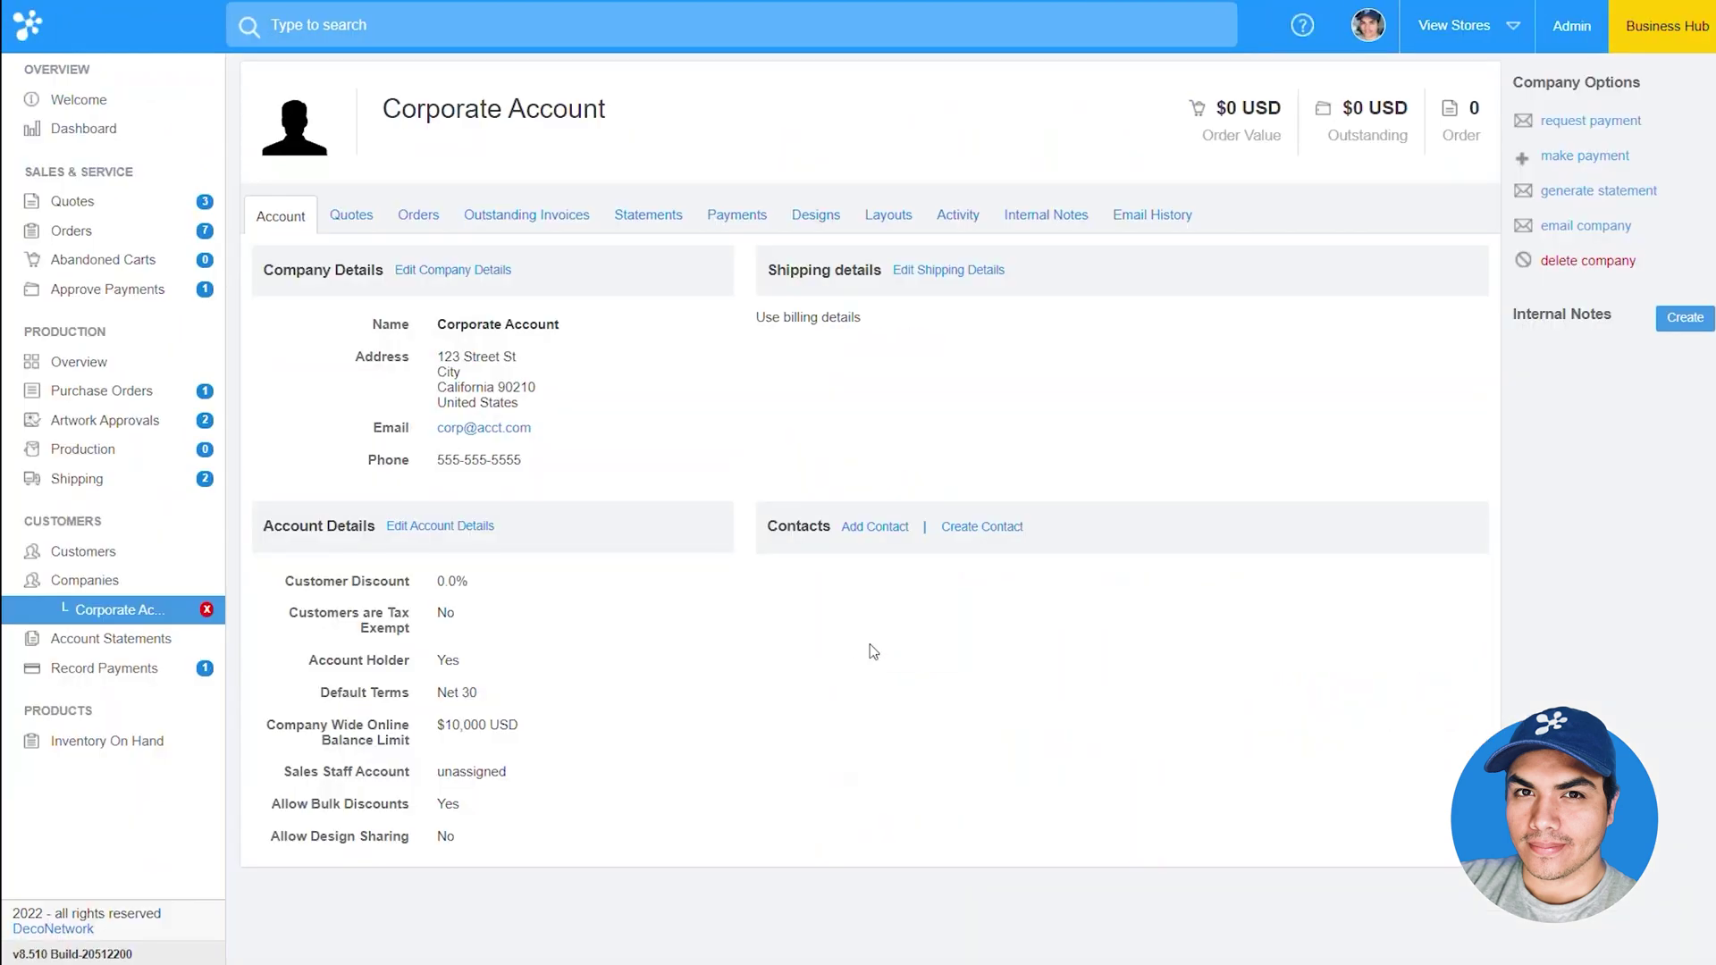
pyautogui.click(207, 610)
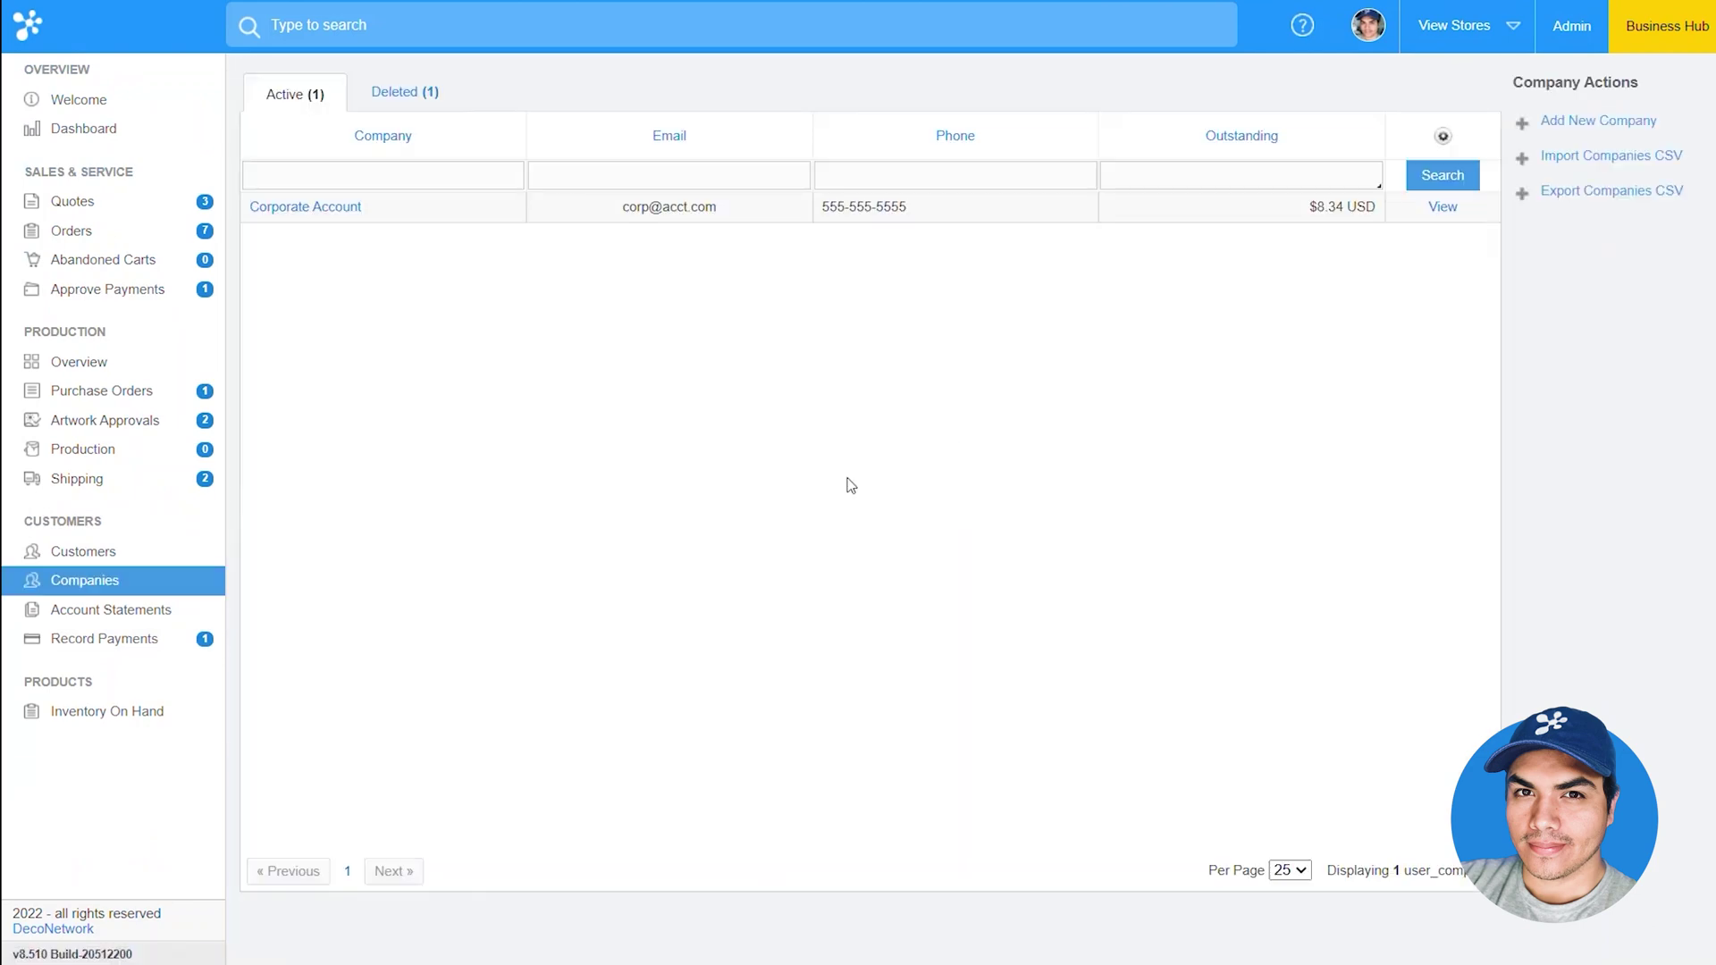
pyautogui.click(1444, 207)
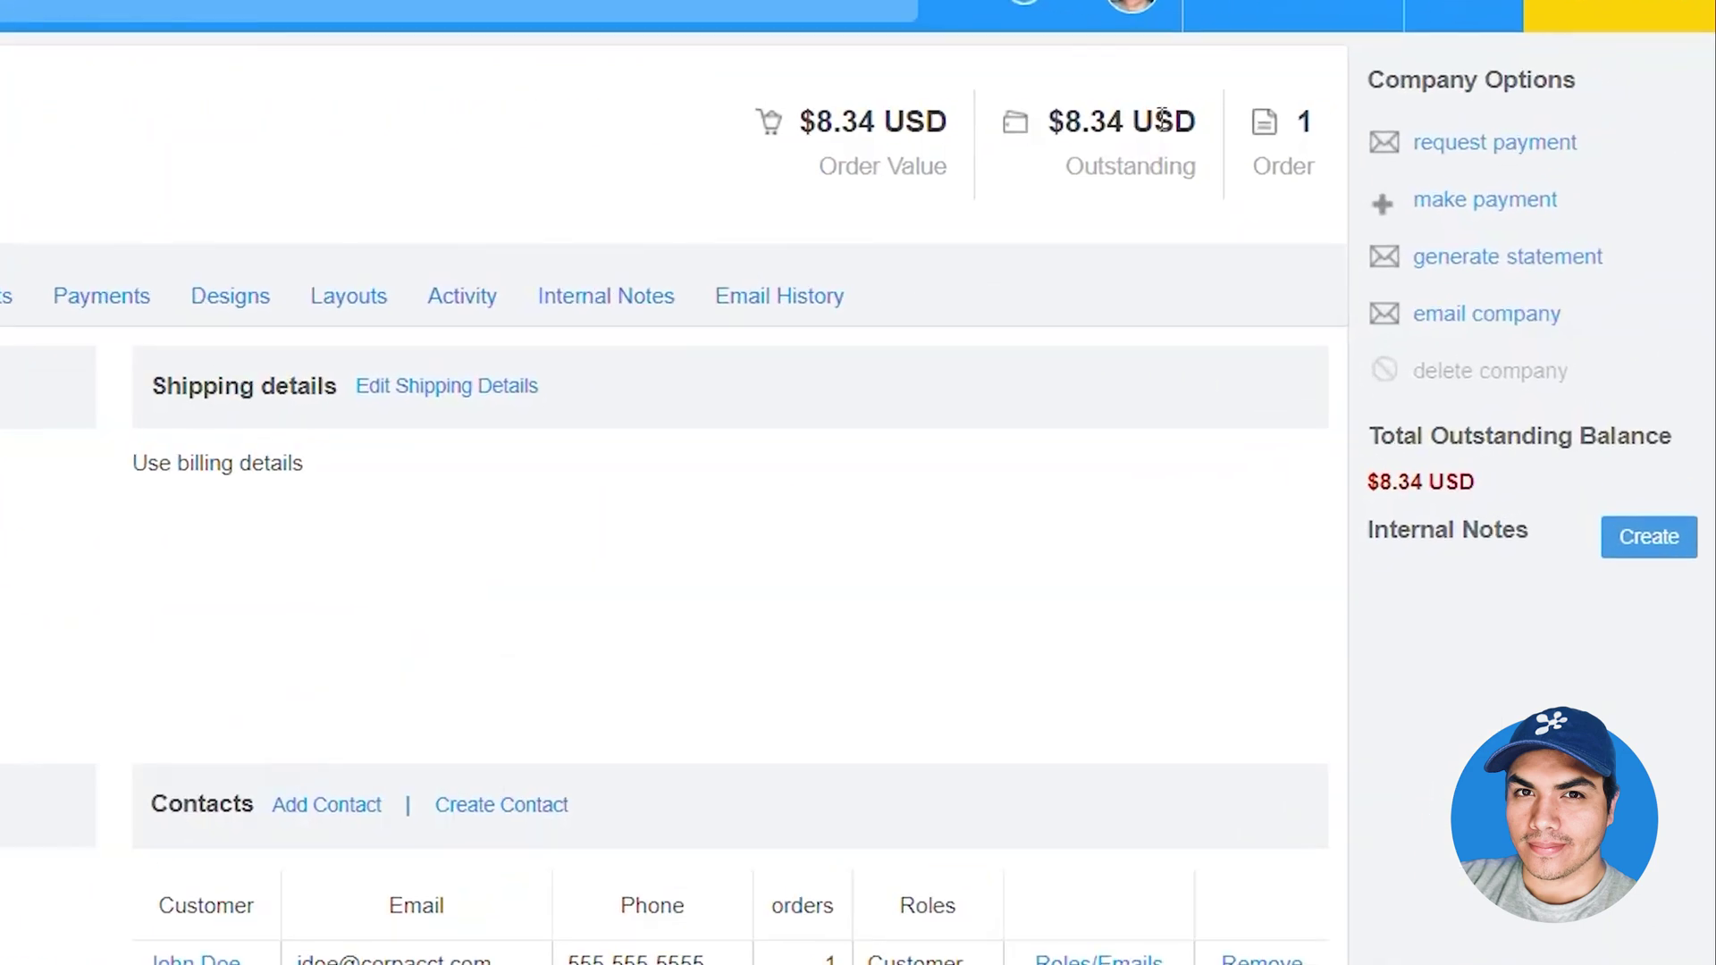
pyautogui.moveTo(1407, 107); pyautogui.dragTo(1319, 107)
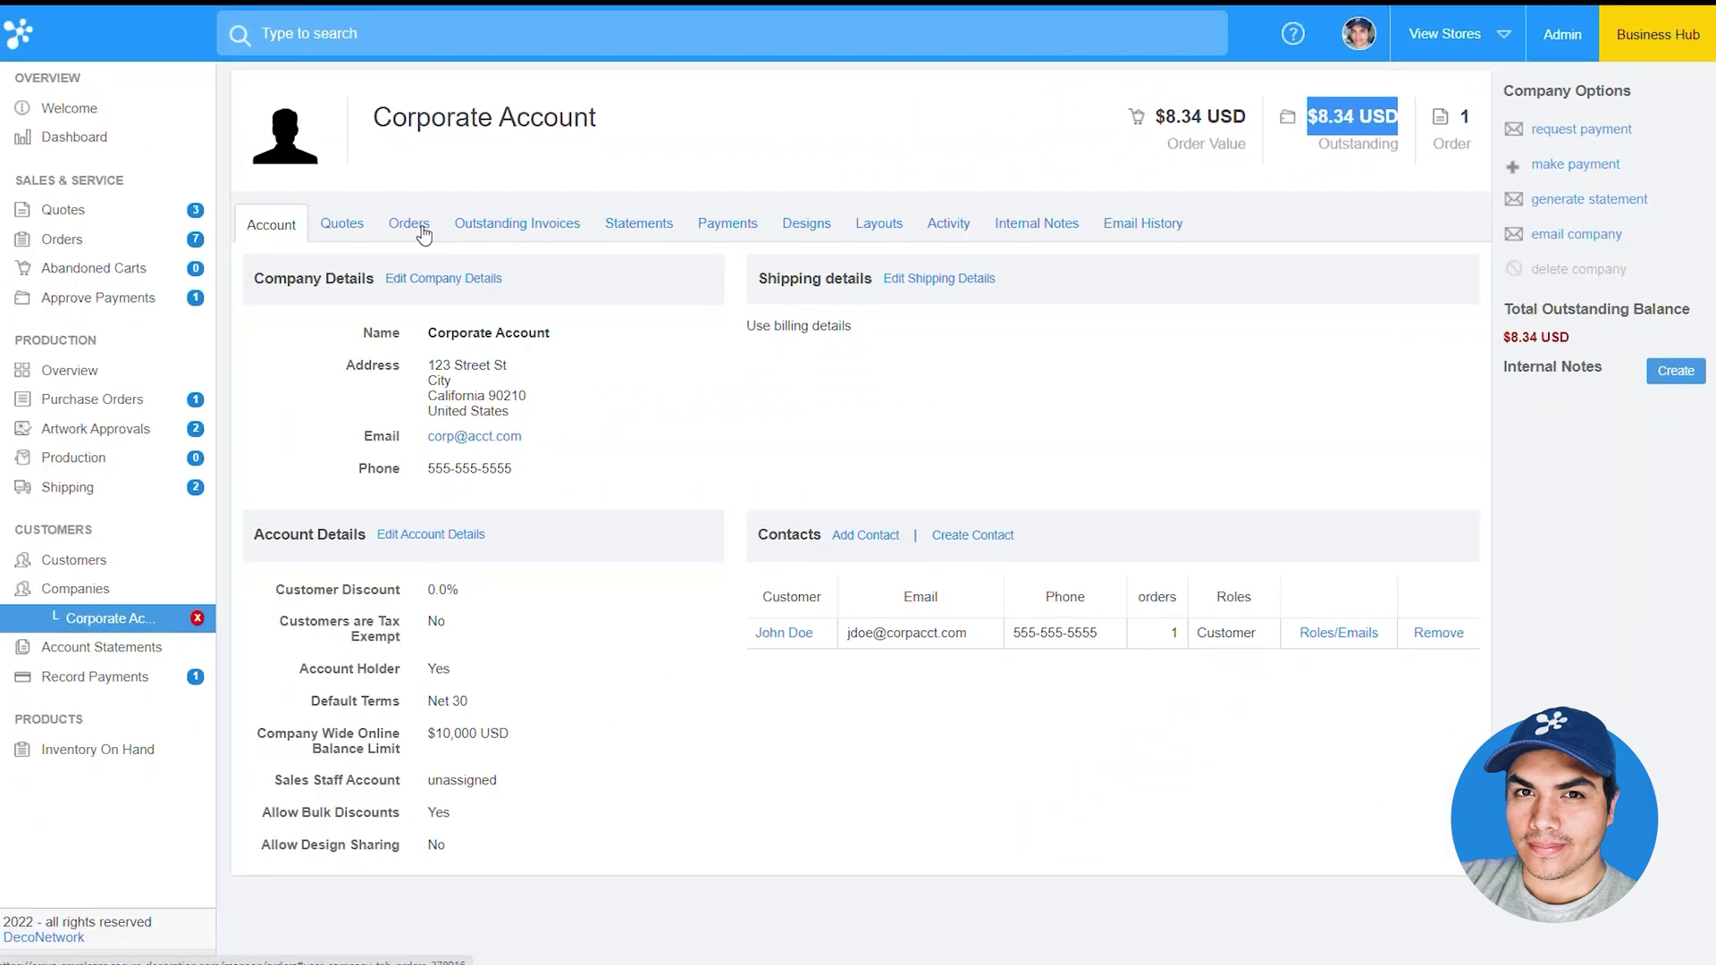
pyautogui.click(424, 234)
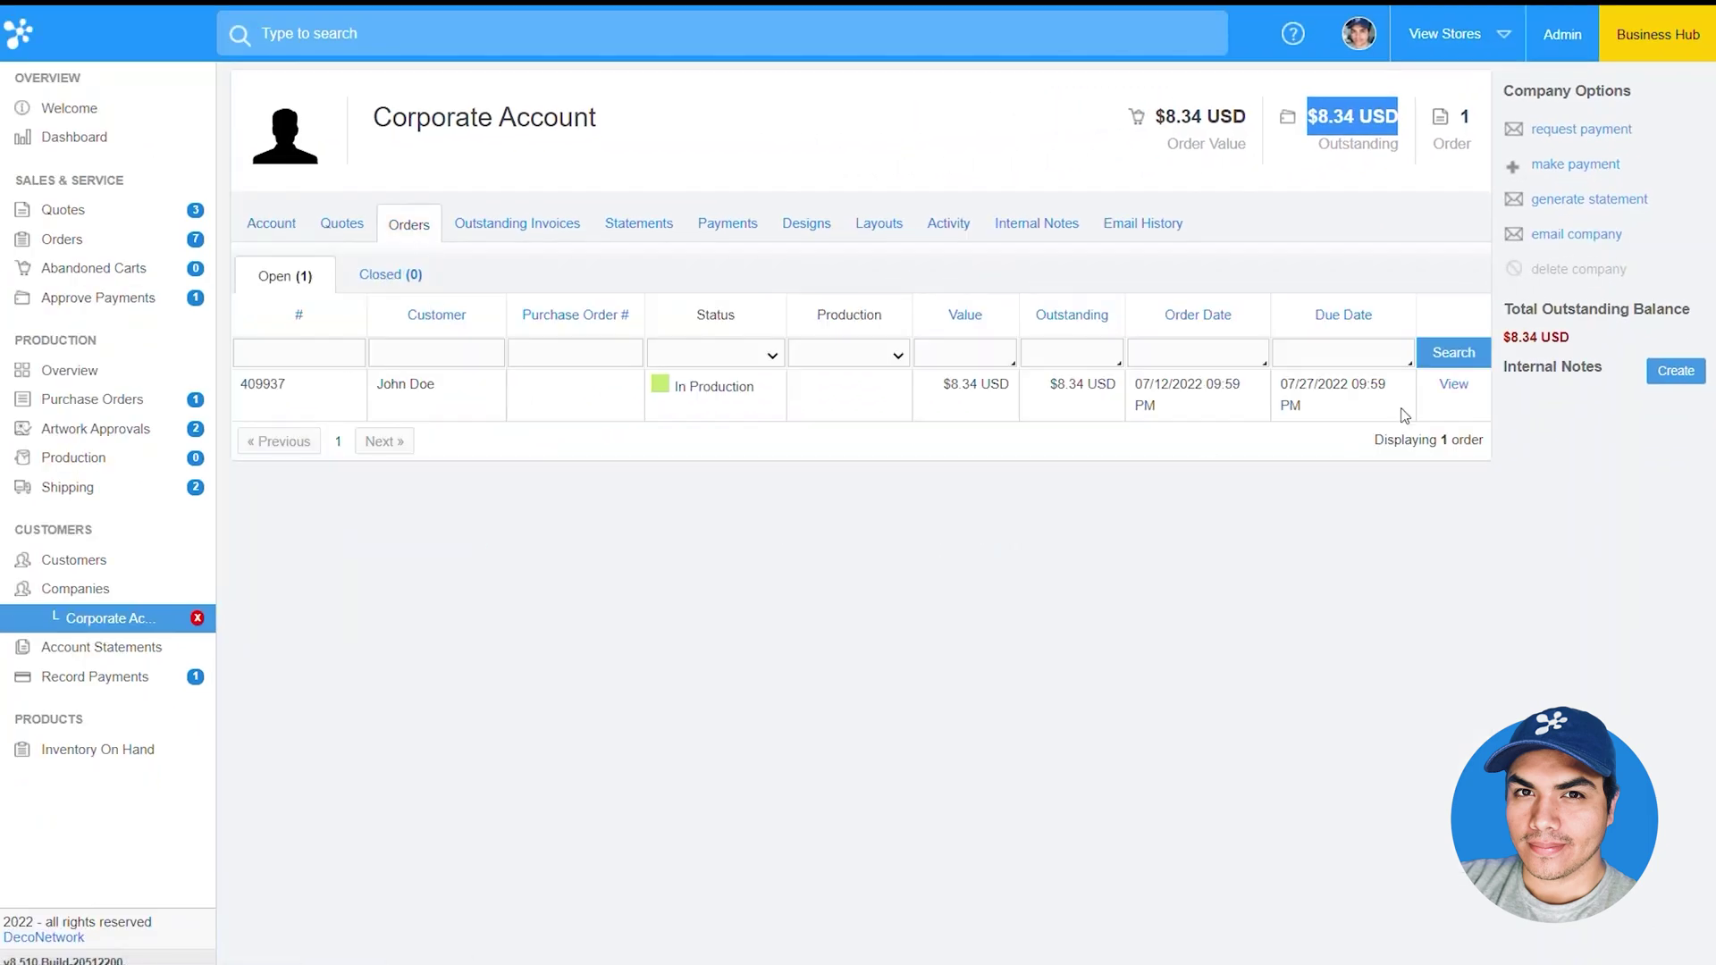